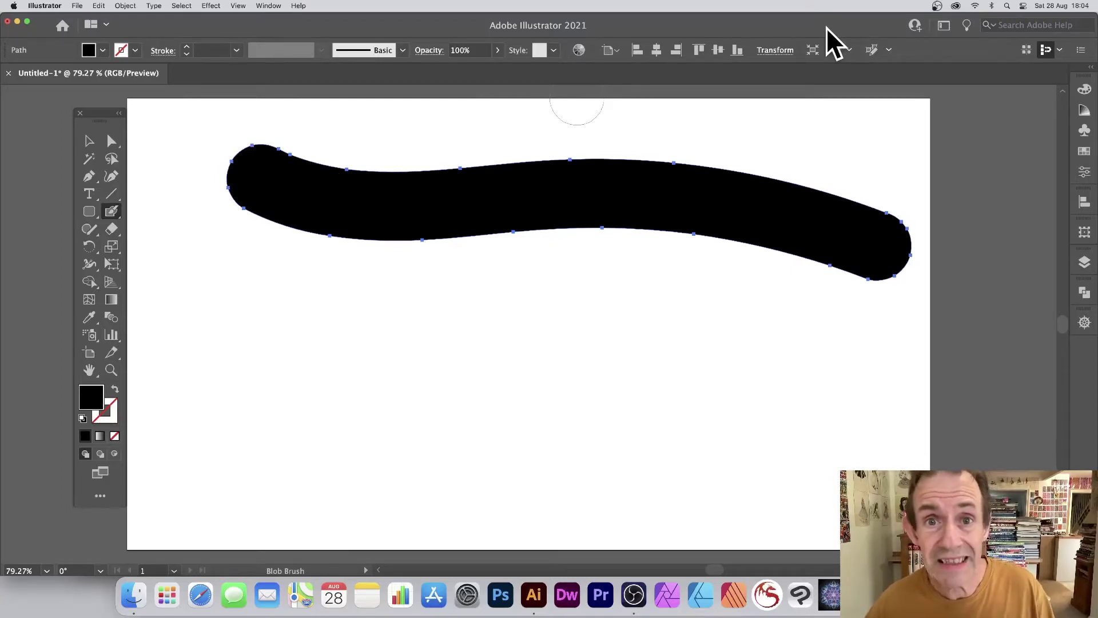
Delete the existing black shape, then test the Blob Brush tool with a wavy black stroke across the upper artboard and undo it.
key(Delete)
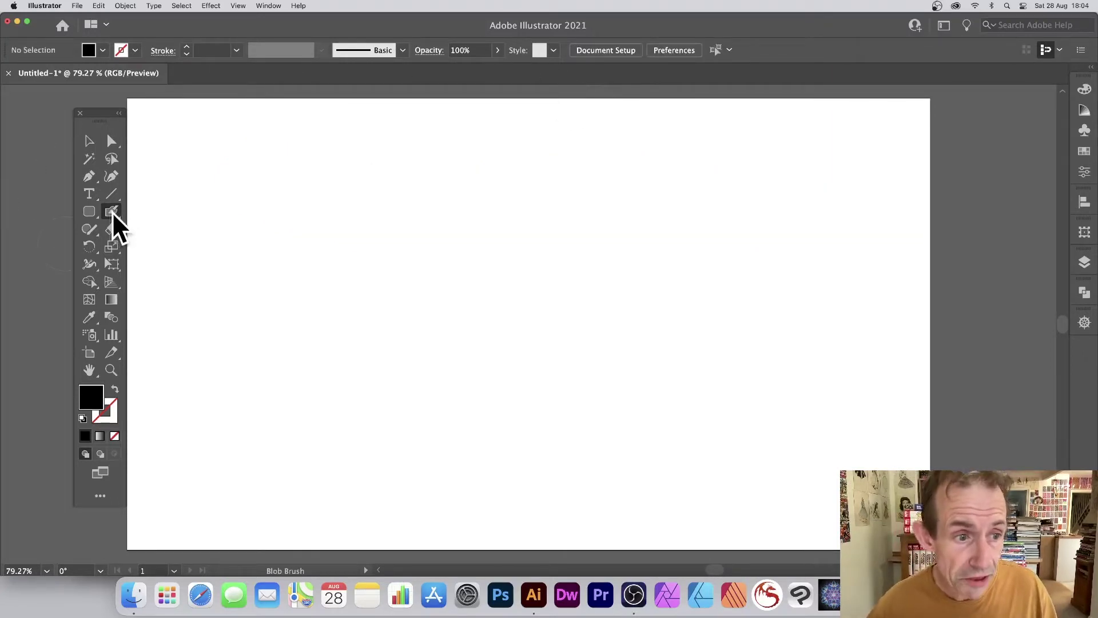
drag(112, 212, 150, 208)
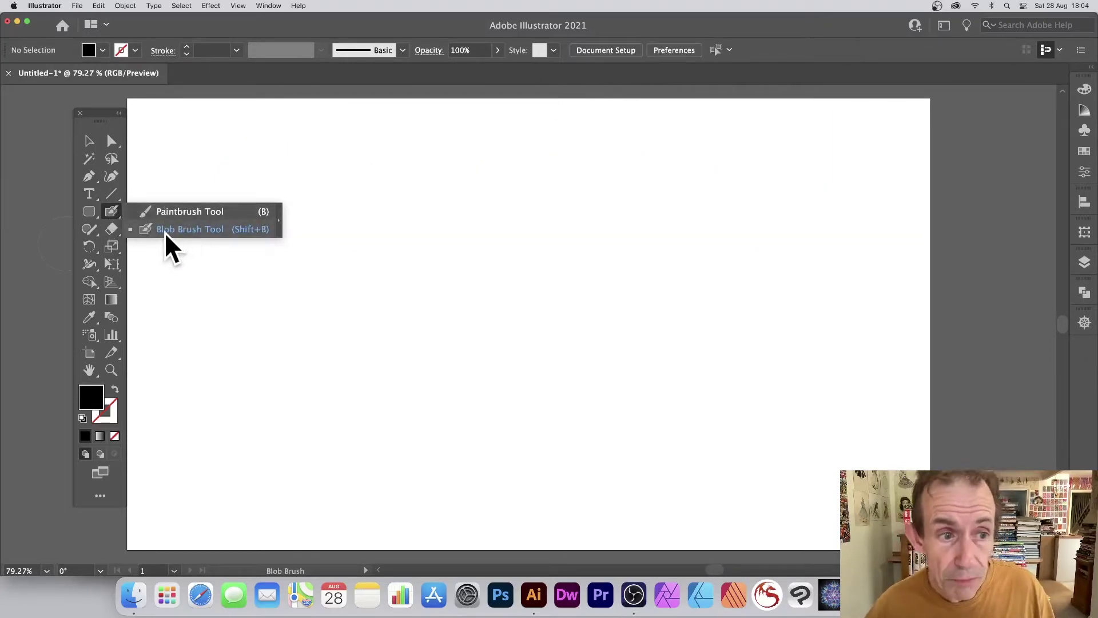
click(221, 228)
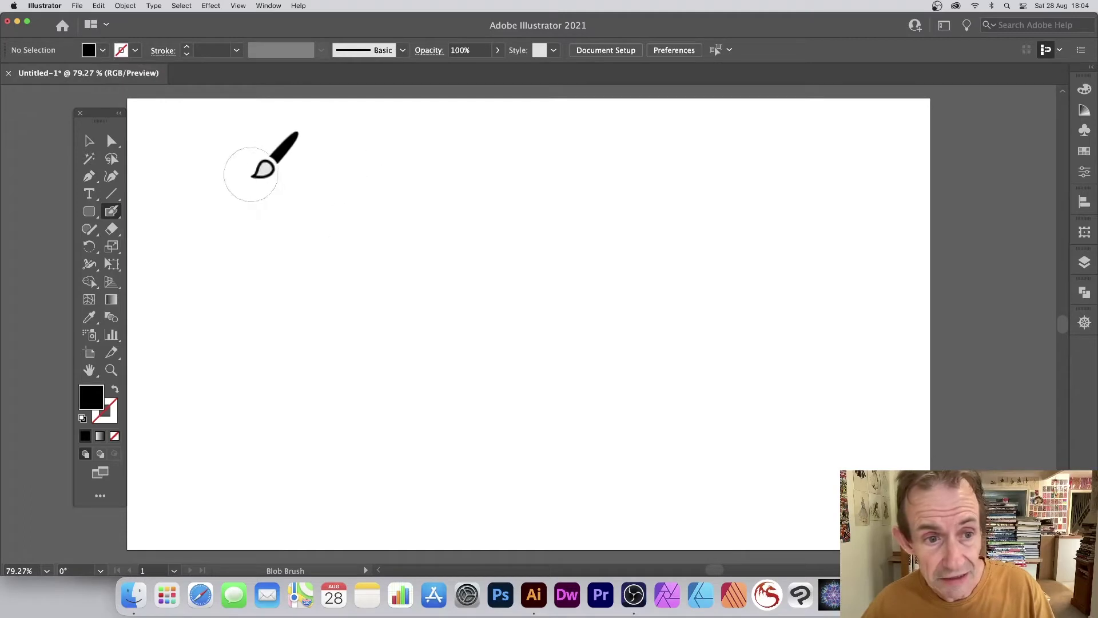
drag(247, 182, 719, 193)
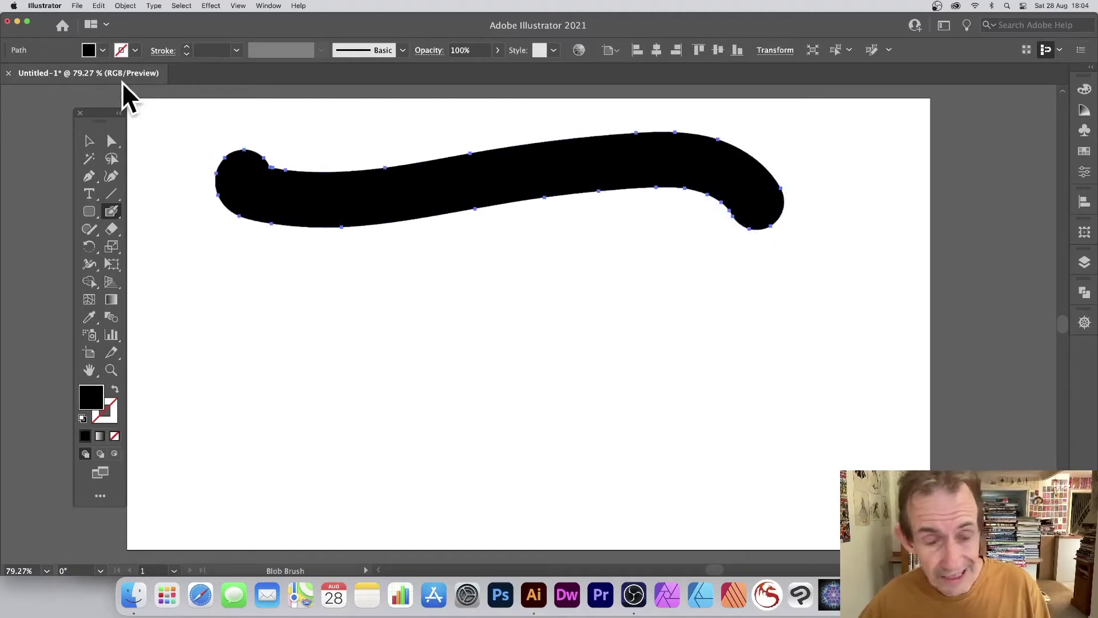
key(super+z)
Set the stroke colour to red with a 6 pt weight and paint a wavy Blob Brush shape across the upper artboard.
click(132, 44)
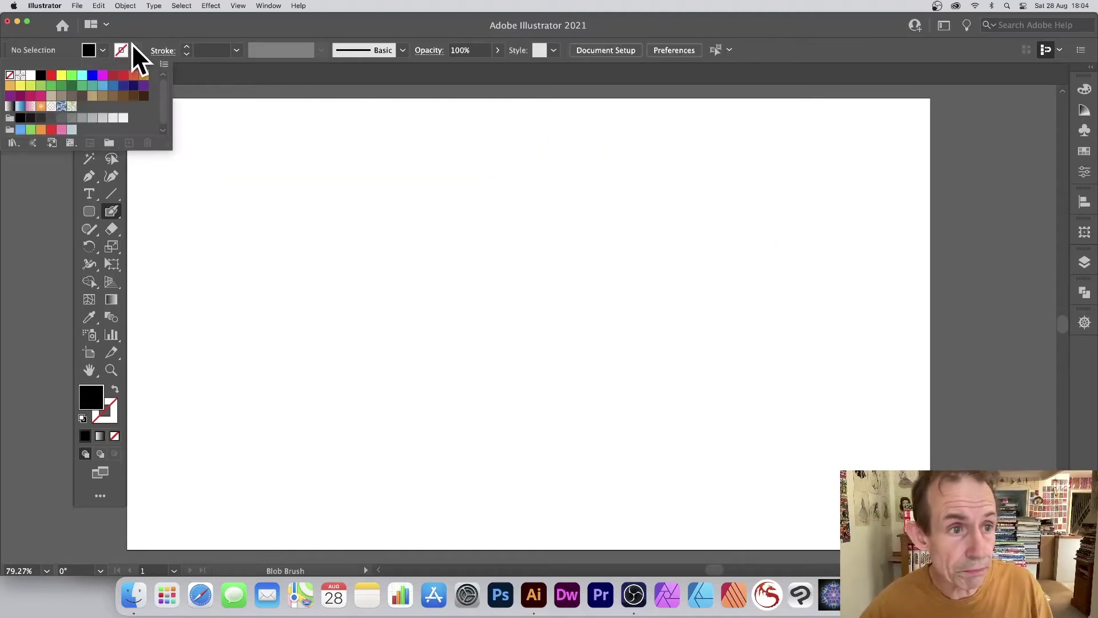
click(53, 75)
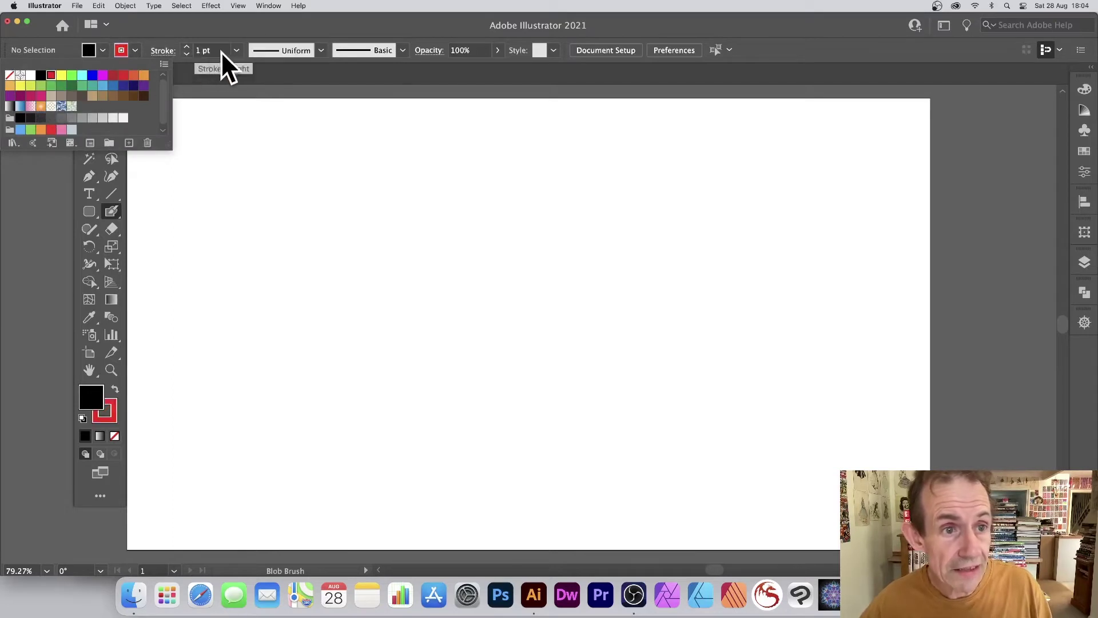
click(237, 51)
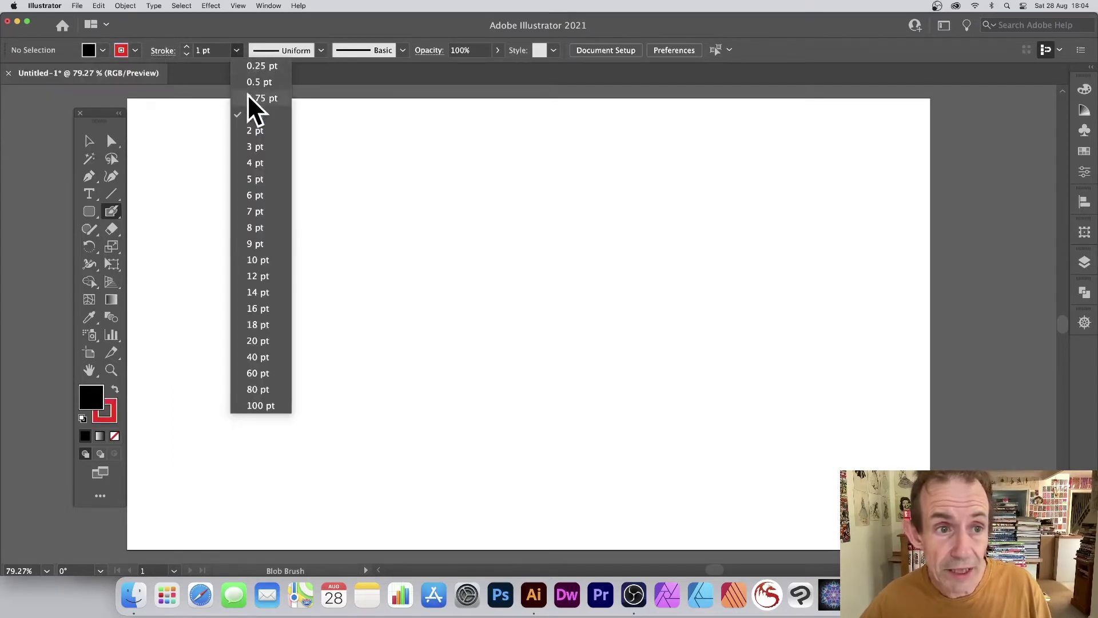
click(250, 196)
mouse_move(209, 175)
mouse_down()
mouse_move(392, 224)
mouse_move(809, 269)
mouse_up()
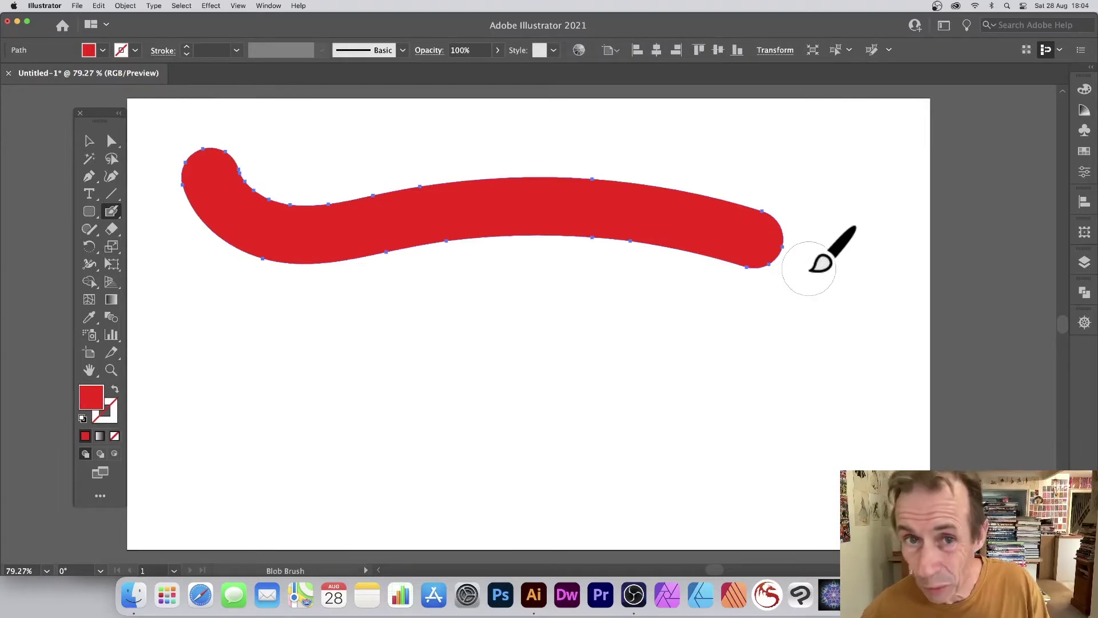
Delete the red shape and paint a new wavy red Blob Brush shape in its place.
key(Delete)
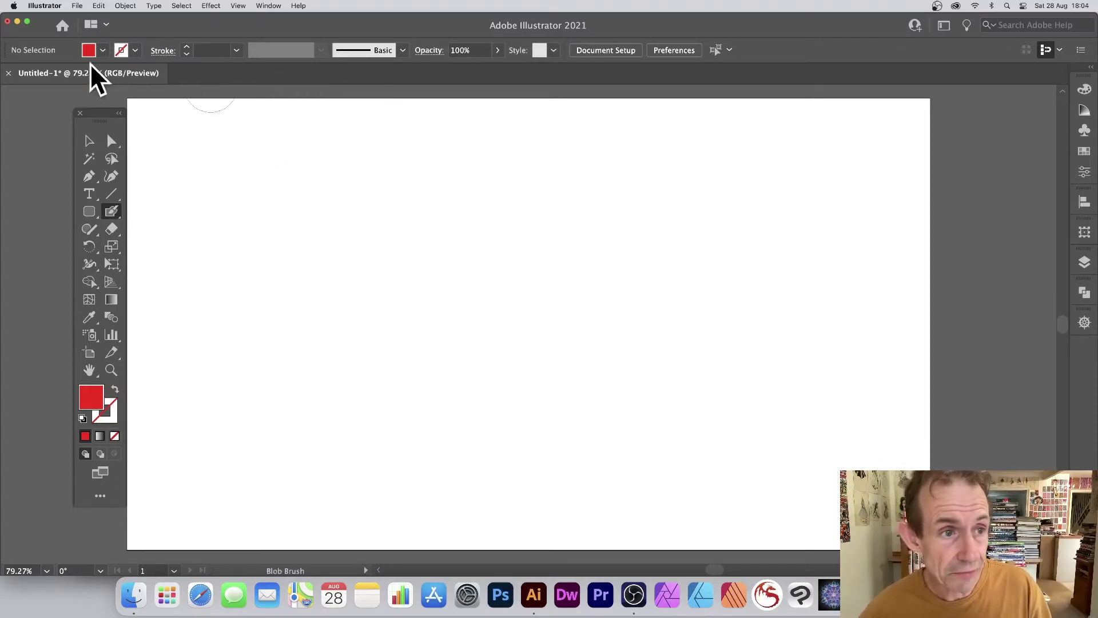
mouse_move(228, 177)
mouse_down()
mouse_move(430, 215)
mouse_move(727, 229)
mouse_up()
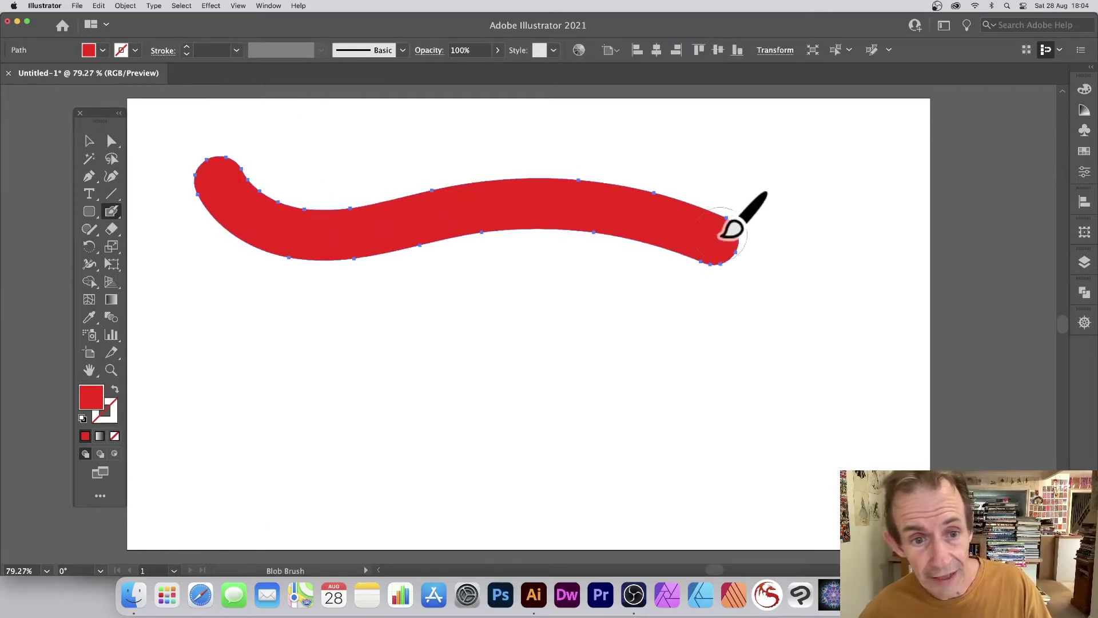
Give the red shape a black outline, trying a 7 pt weight before setting it to 12 pt.
click(134, 49)
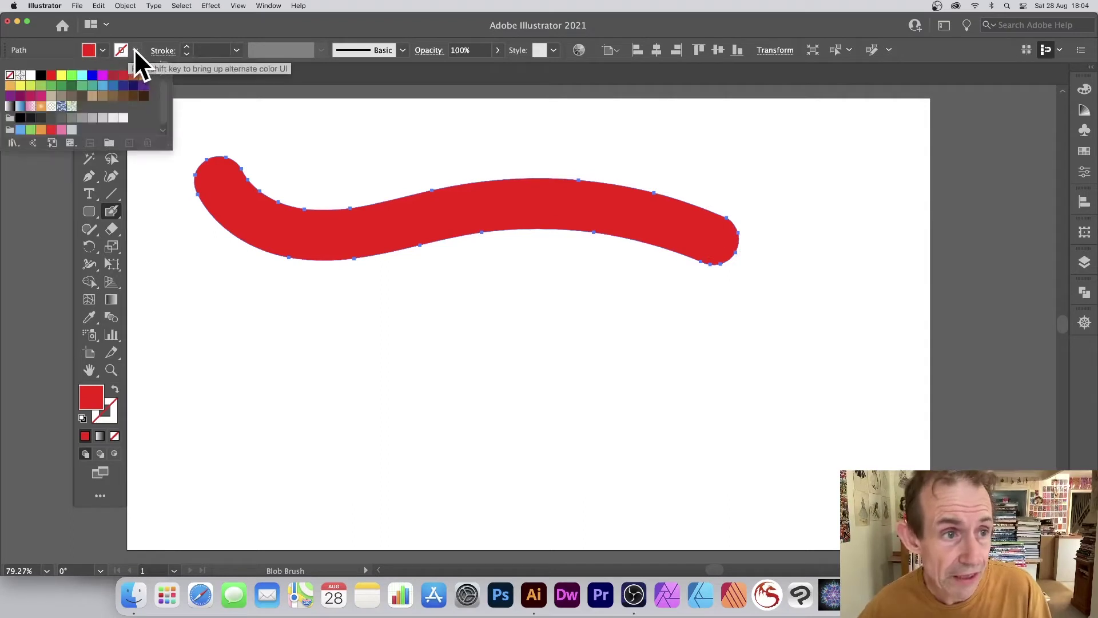
click(43, 77)
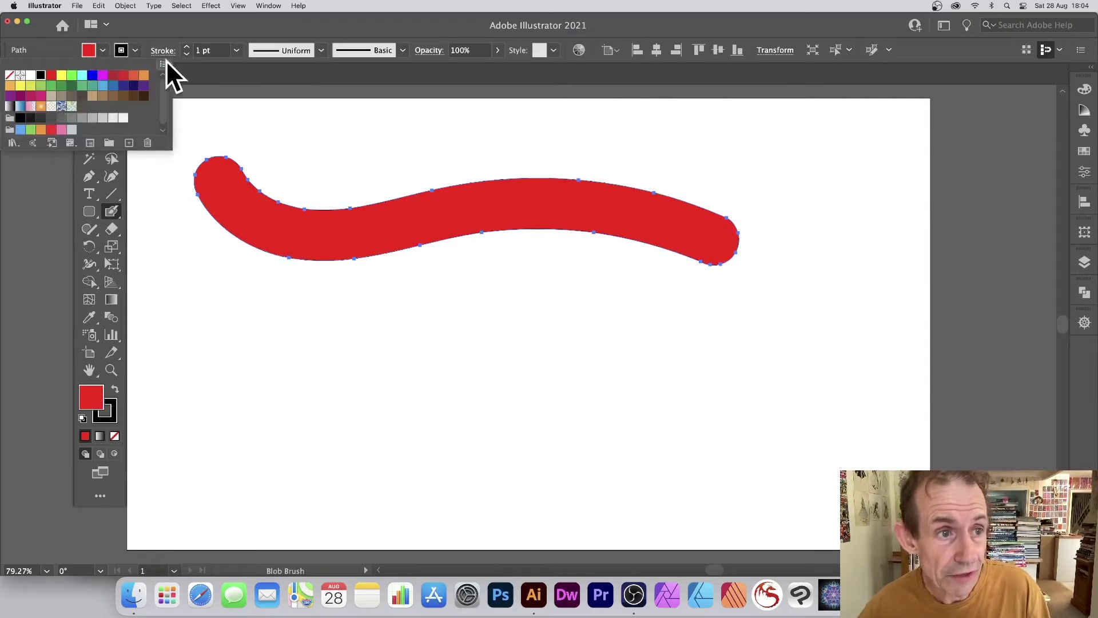
click(236, 51)
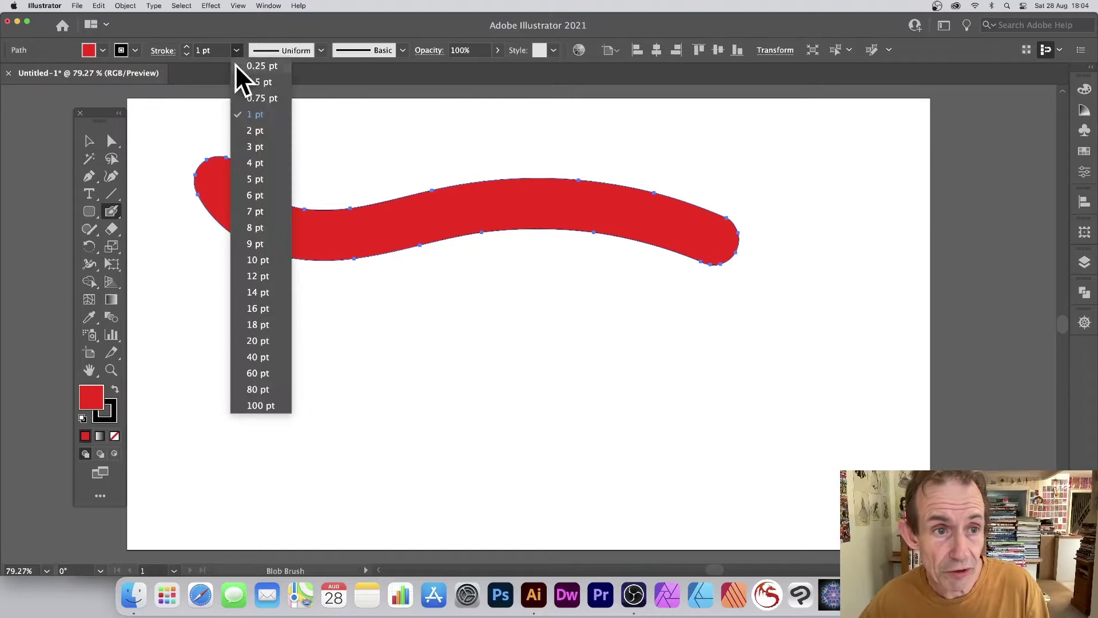
click(252, 211)
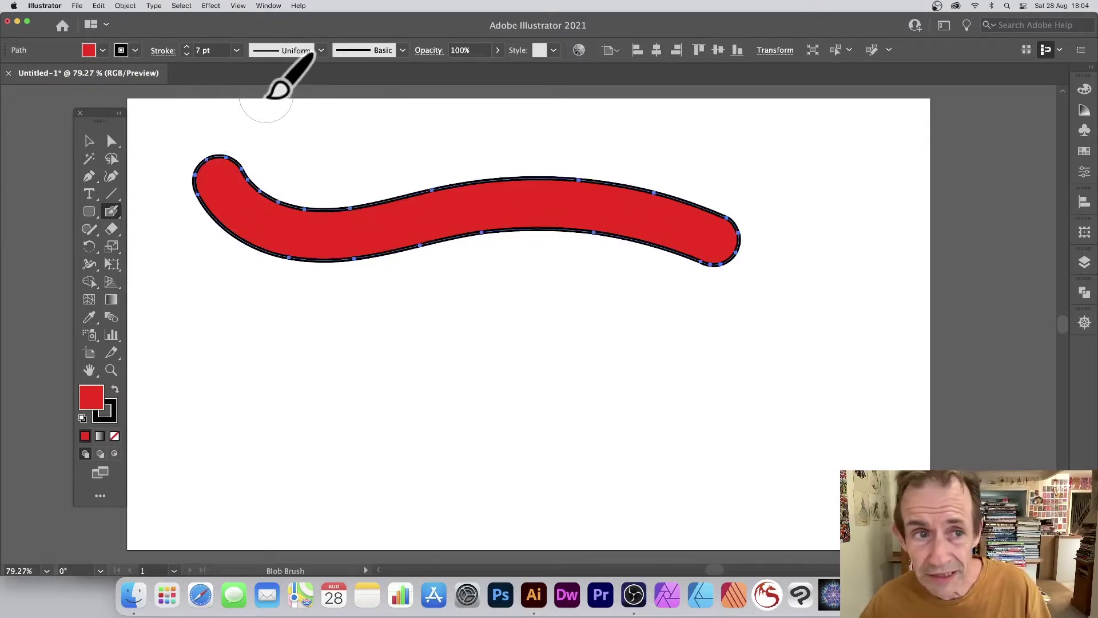
click(237, 50)
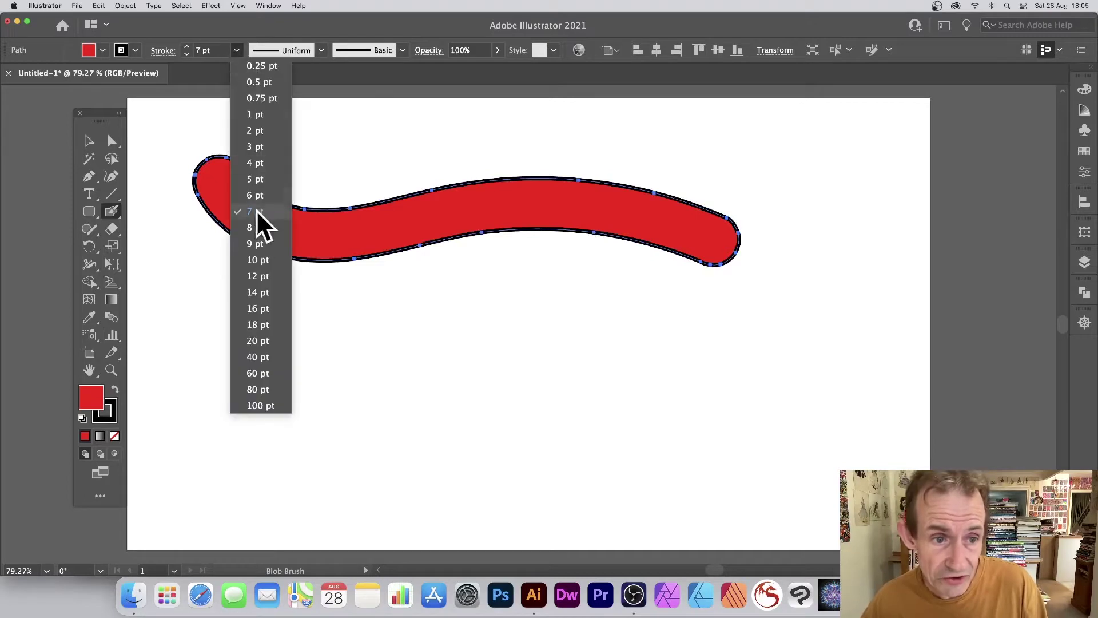
click(256, 276)
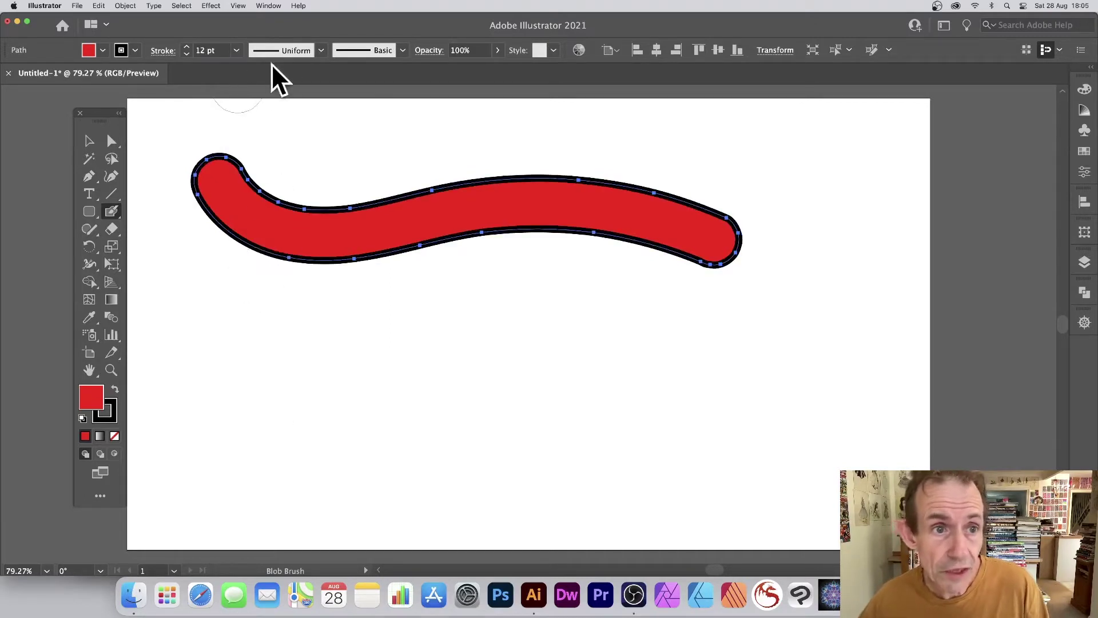
Try the elliptical, double-bulge and uneven tapered width profiles on the red shape's black outline.
click(320, 51)
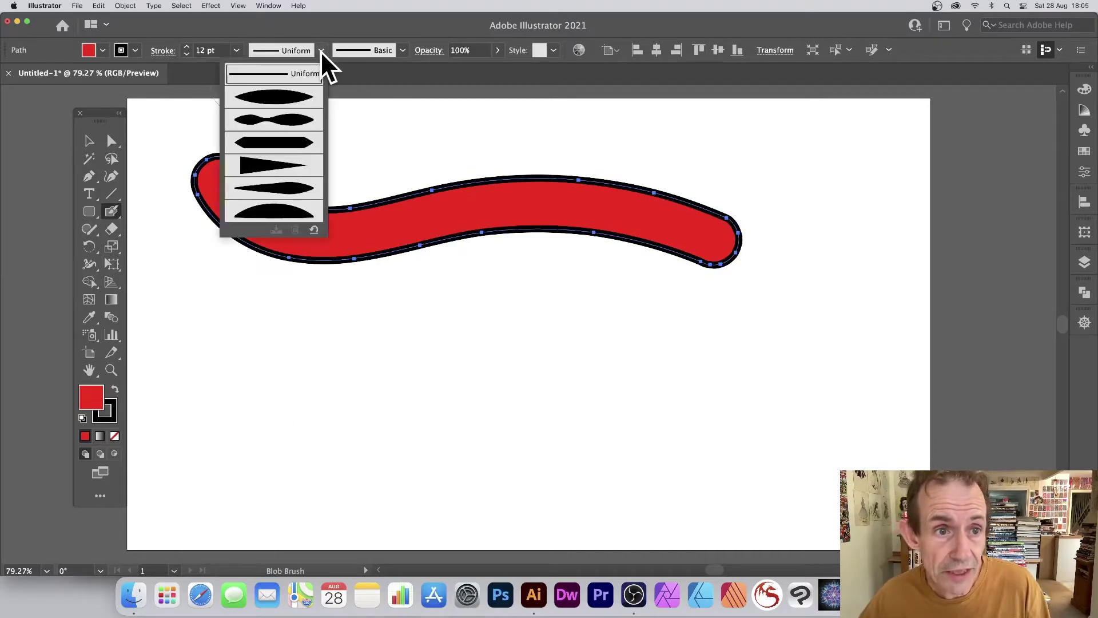
click(279, 97)
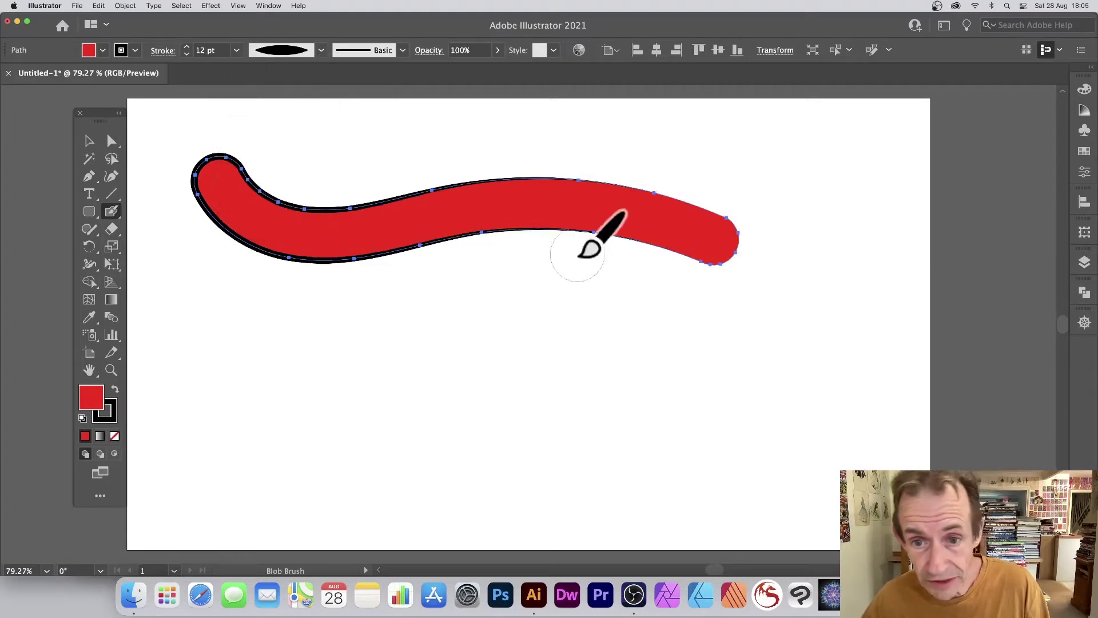
click(321, 50)
click(281, 120)
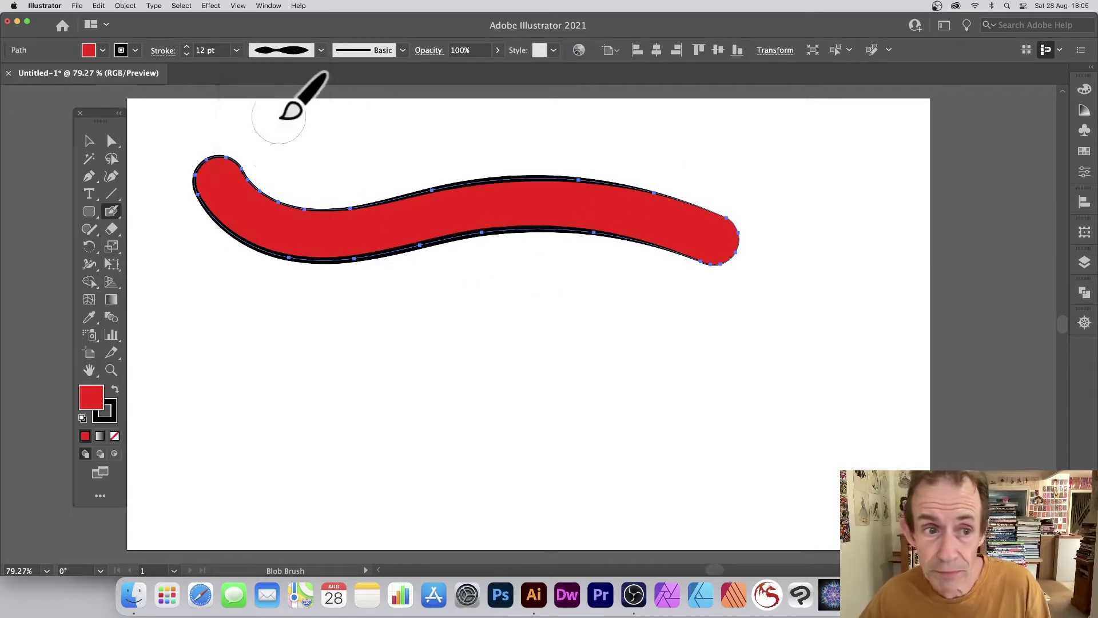
click(321, 50)
click(267, 187)
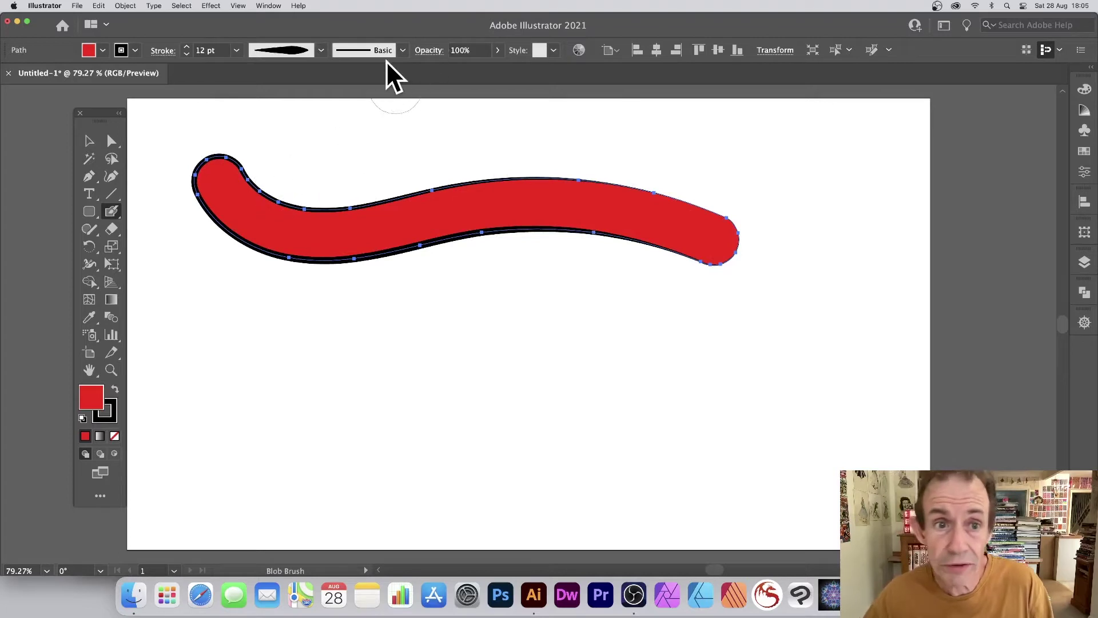
Apply the rough charcoal-style brush to the red shape's outline and set the stroke weight to 10 pt.
click(402, 51)
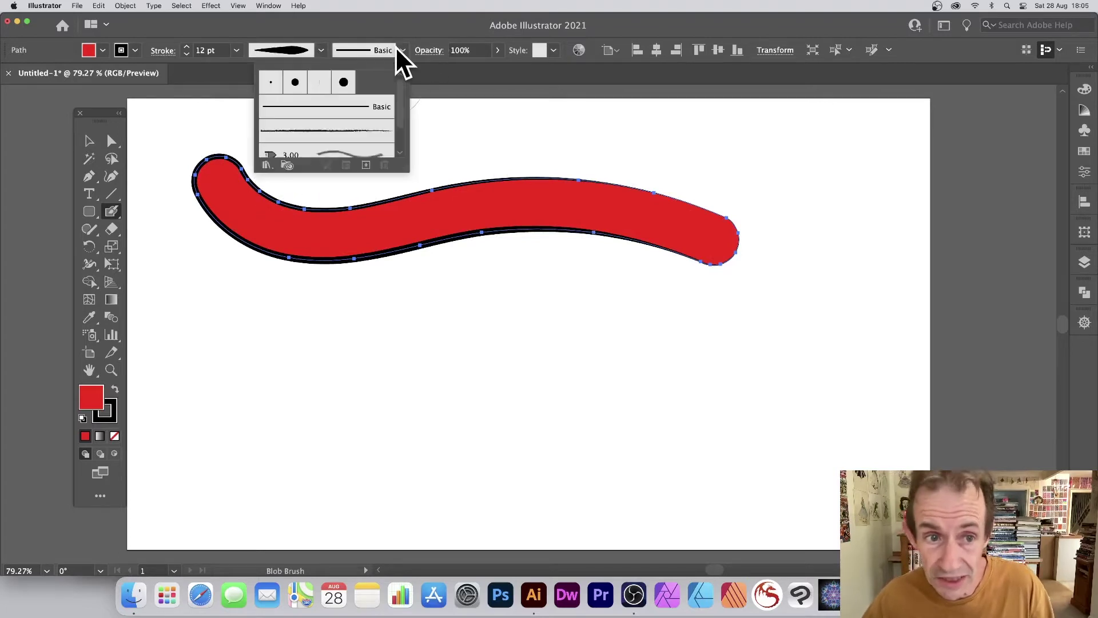
click(342, 132)
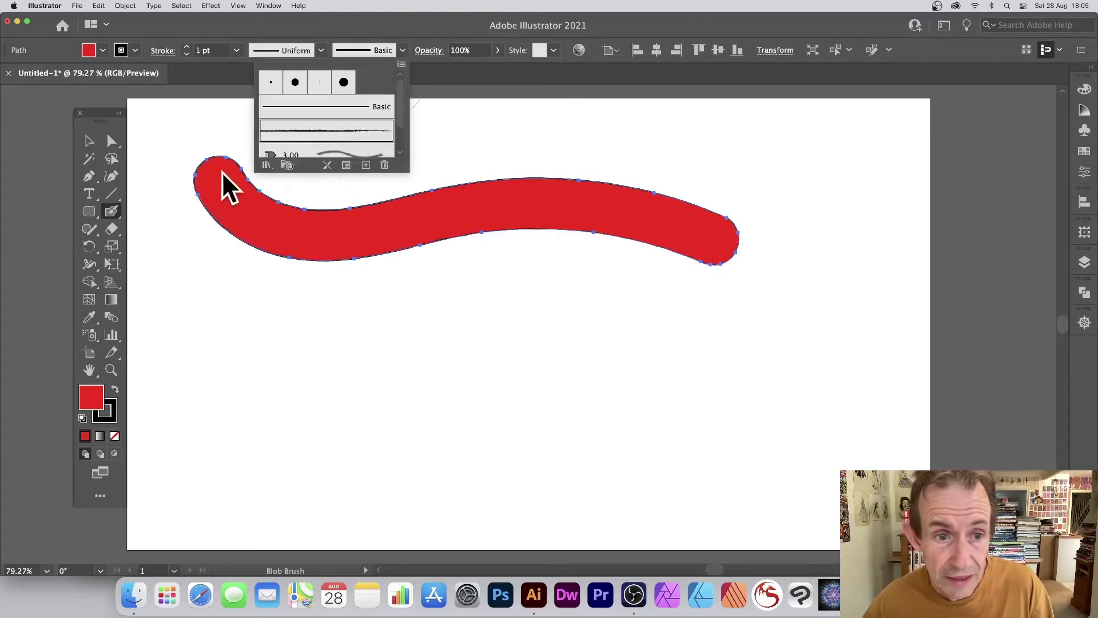
click(236, 52)
click(257, 260)
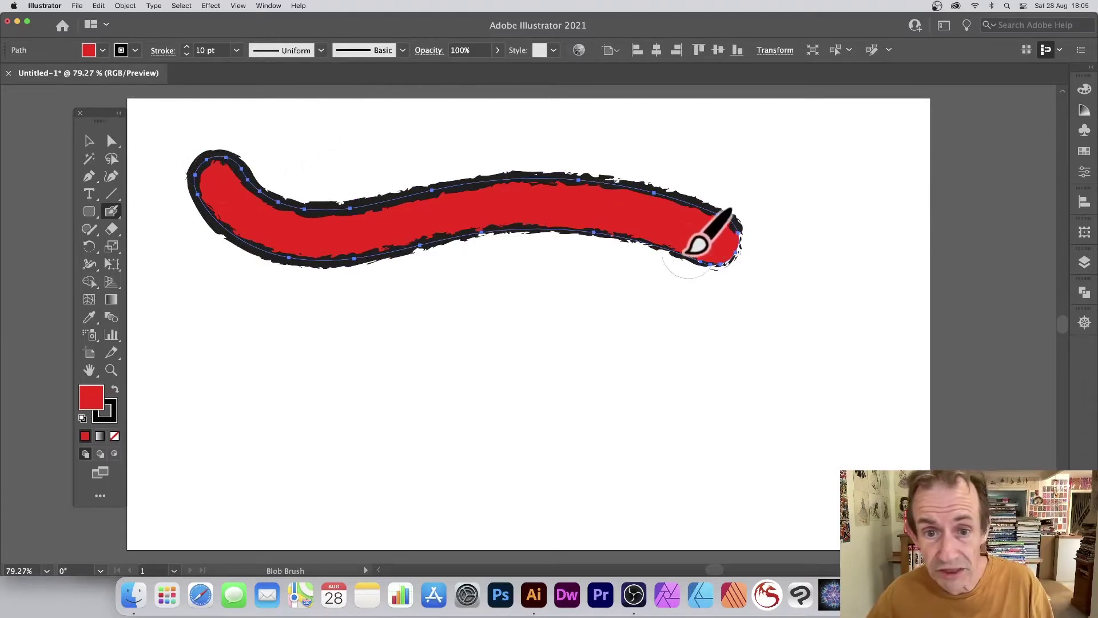
Reshape the red shape with the Direct Selection tool by pulling three anchor points along its lower edge downward.
click(111, 141)
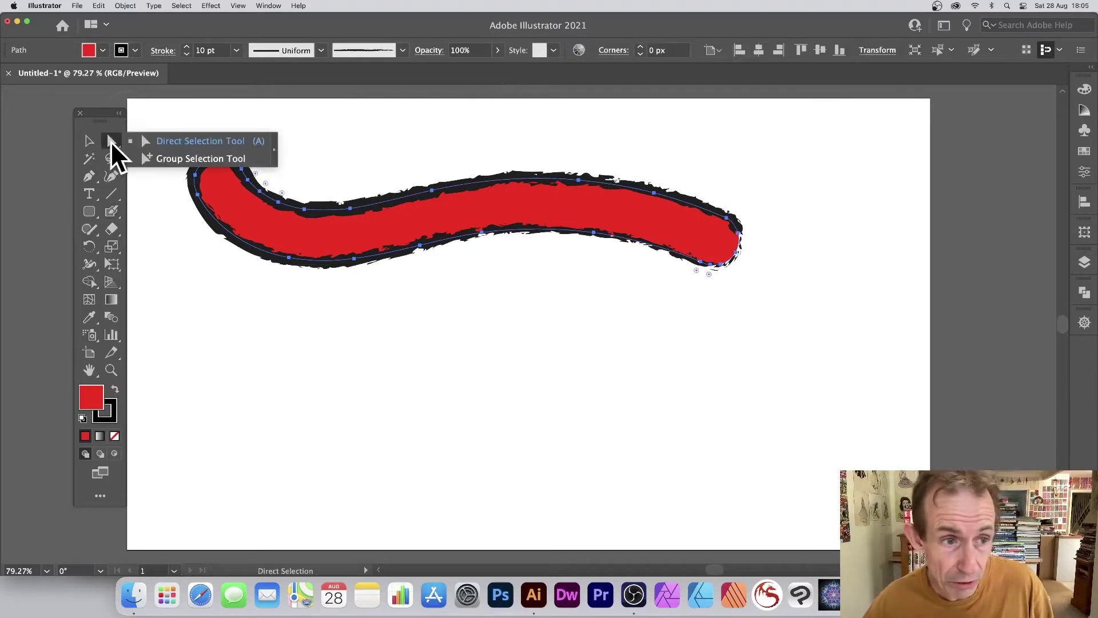
click(196, 143)
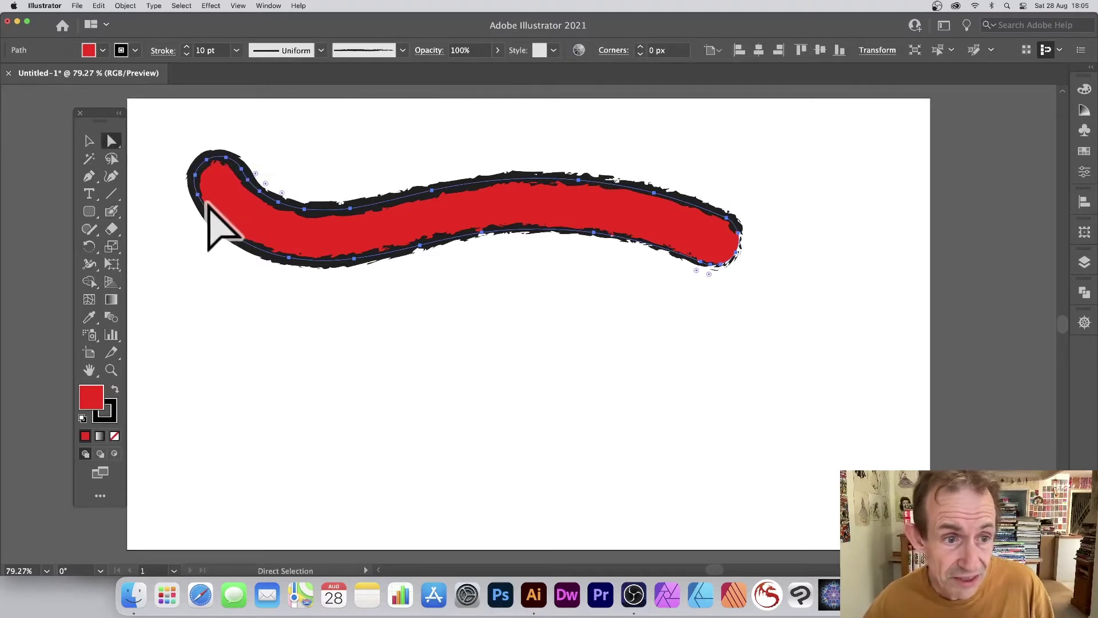
mouse_move(207, 202)
mouse_down()
mouse_move(172, 216)
mouse_move(270, 220)
mouse_move(222, 241)
mouse_move(250, 291)
mouse_move(286, 320)
mouse_move(239, 318)
mouse_up()
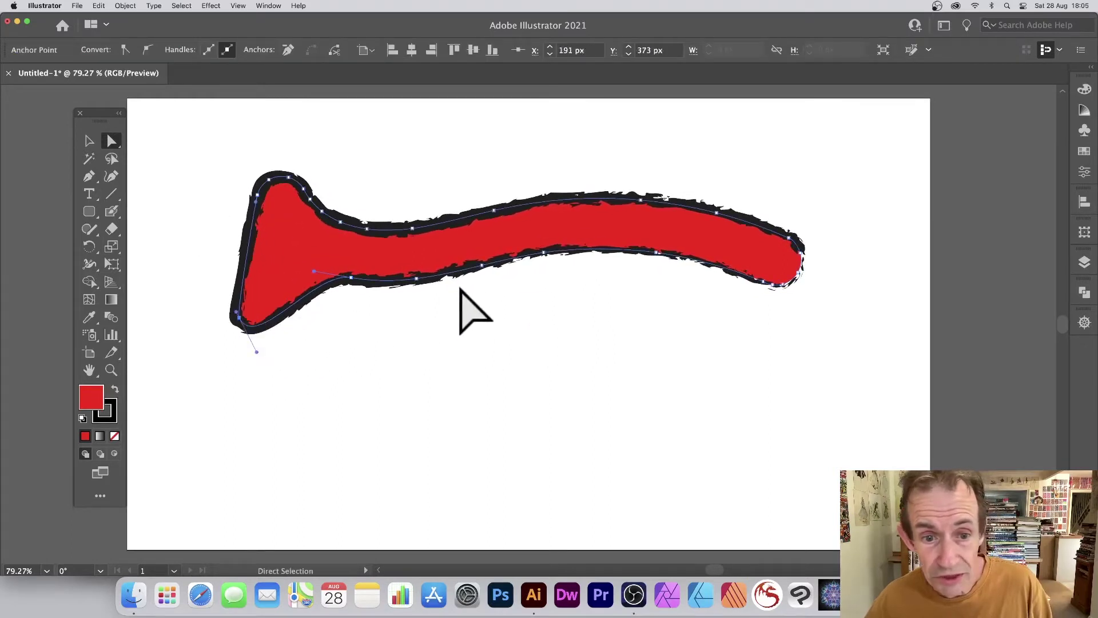
drag(483, 265, 501, 402)
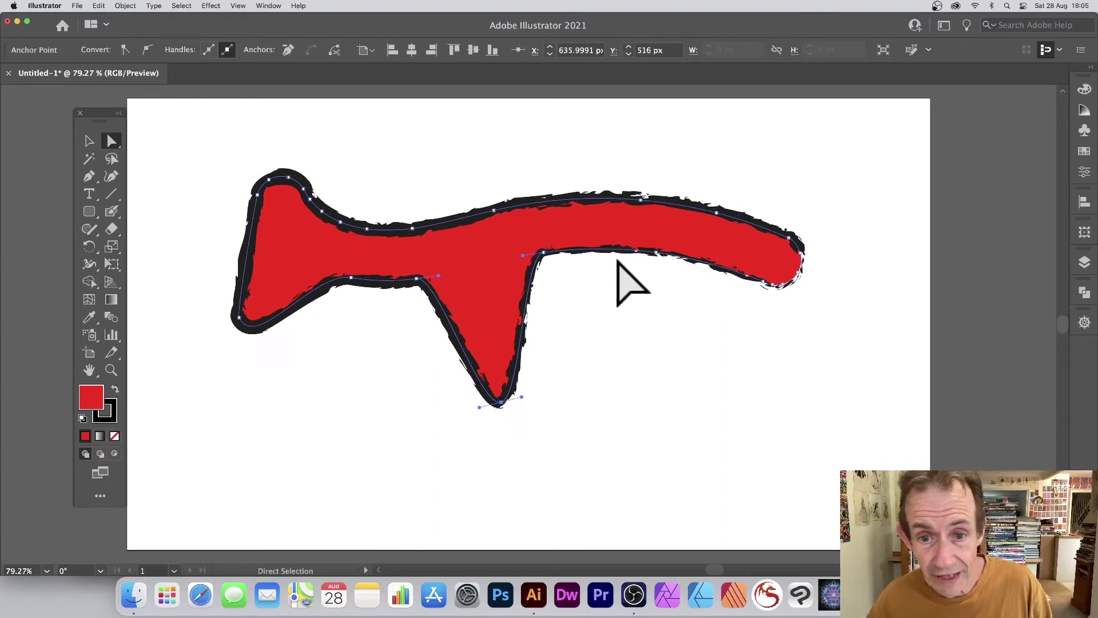
drag(657, 253, 626, 379)
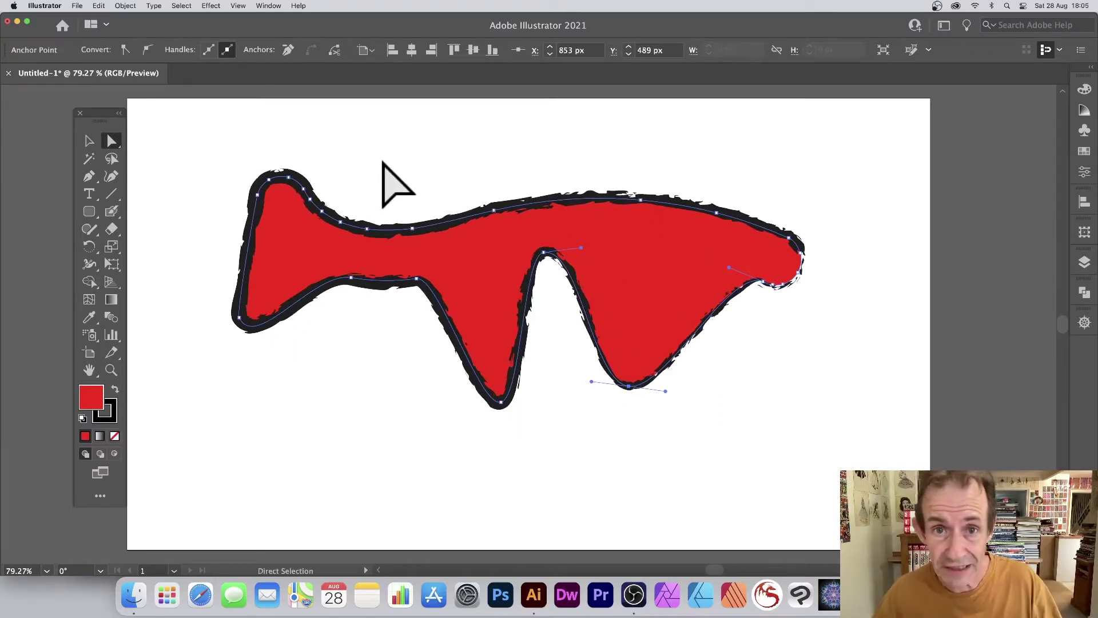
Delete the reshaped red shape from the artboard and choose the Blob Brush tool again.
key(super+z)
key(Delete)
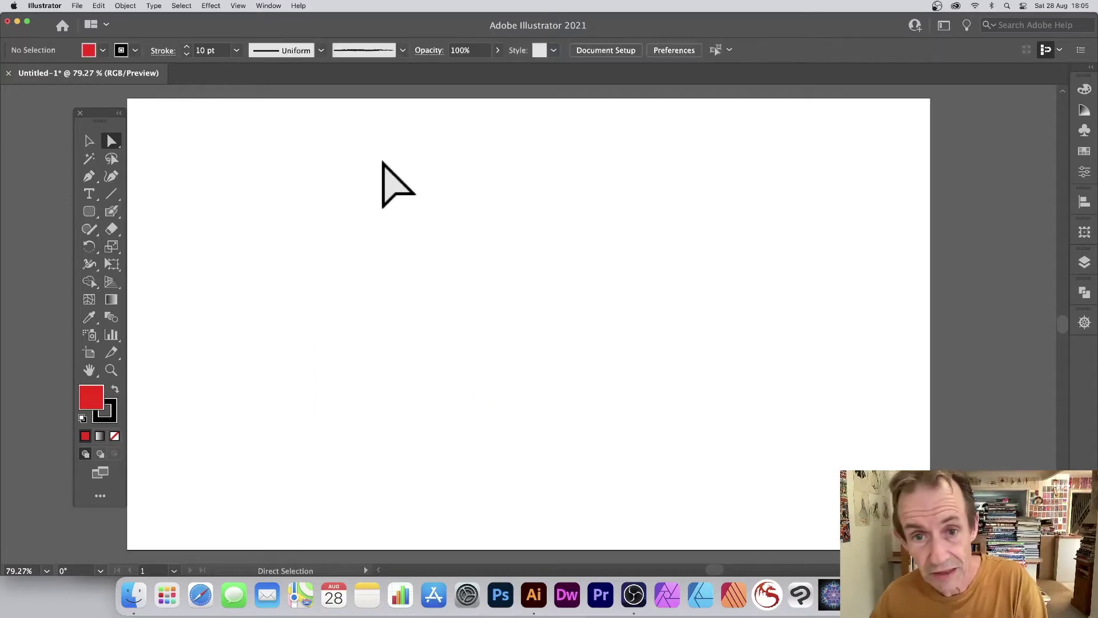
click(112, 210)
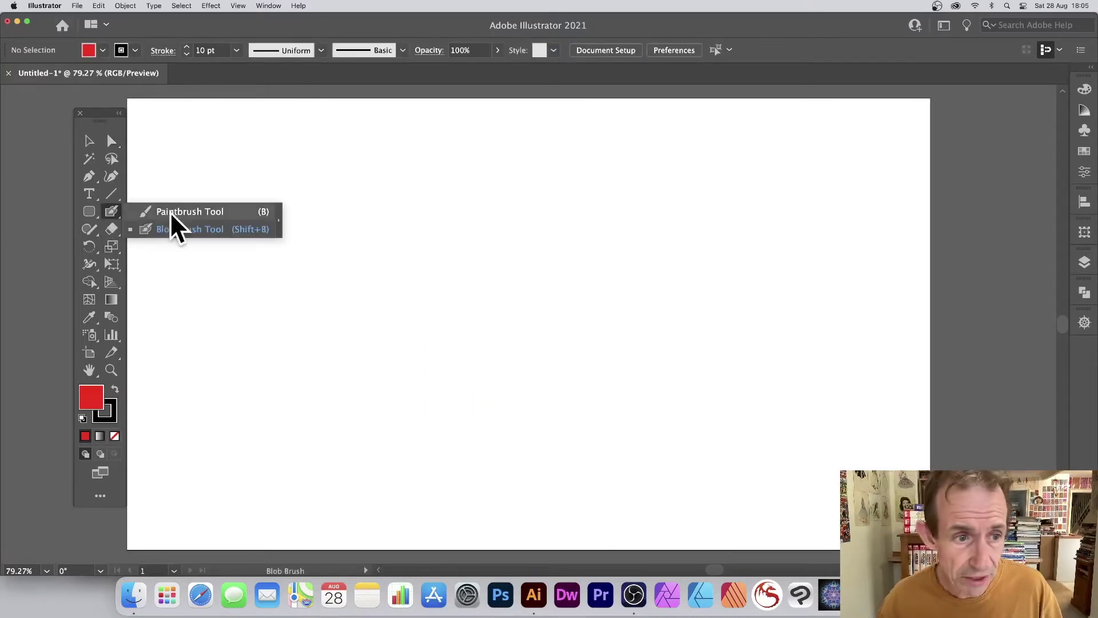
click(167, 228)
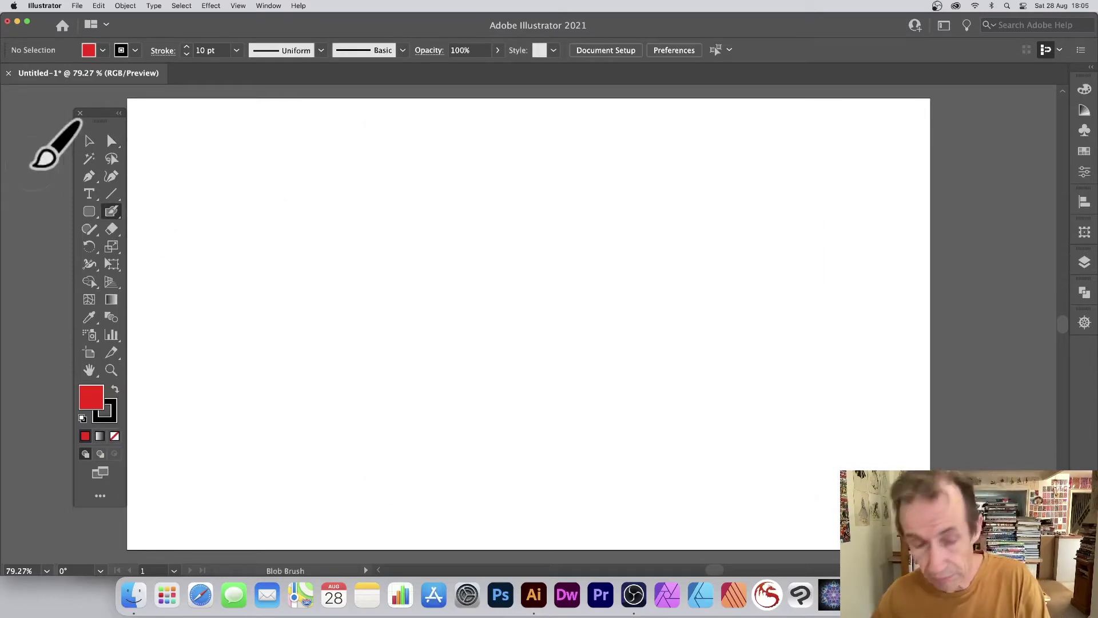
Accept the Blob Brush tool options as they are and paint a thick wavy black shape across the upper artboard.
key(Return)
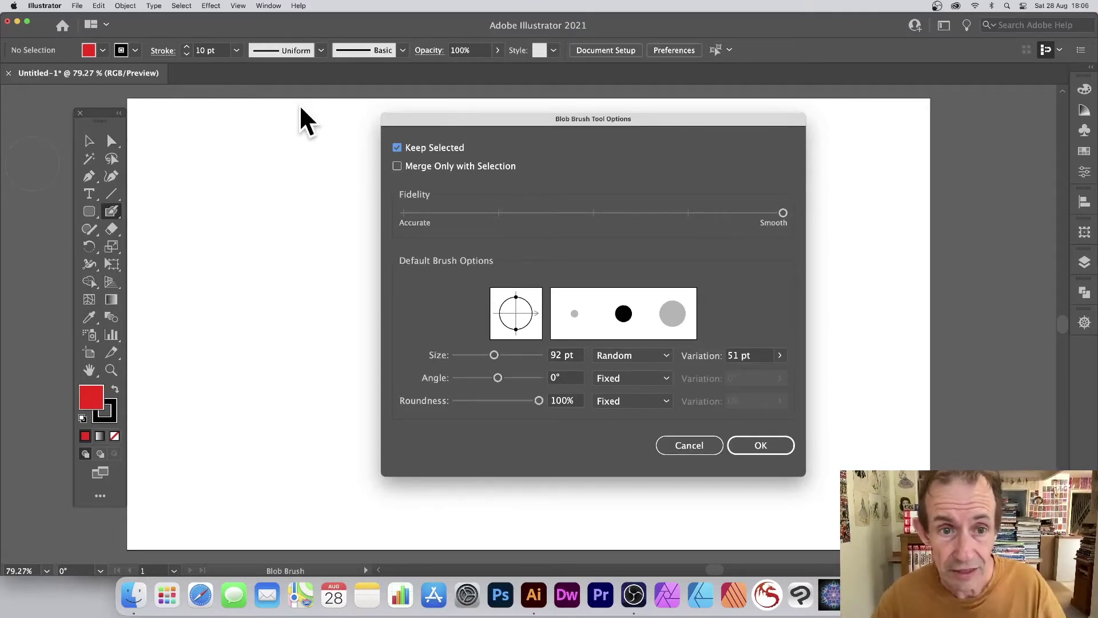
click(754, 448)
mouse_move(269, 212)
mouse_down()
mouse_move(454, 209)
mouse_move(715, 241)
mouse_up()
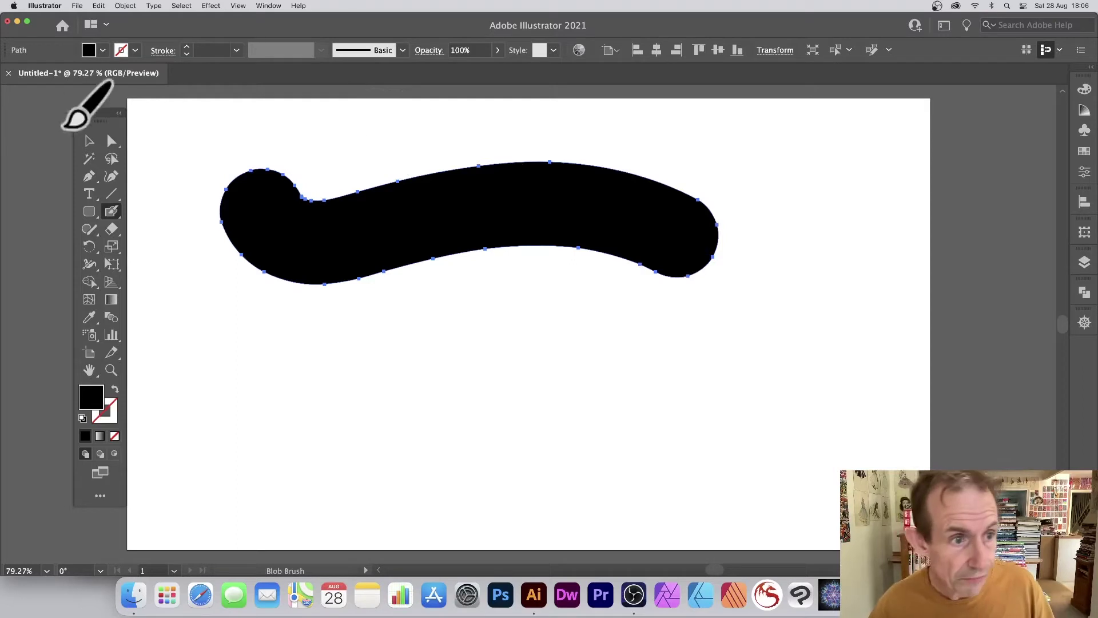
Deselect the wavy black shape and turn on Merge Only with Selection in the Blob Brush tool options.
click(89, 140)
click(381, 126)
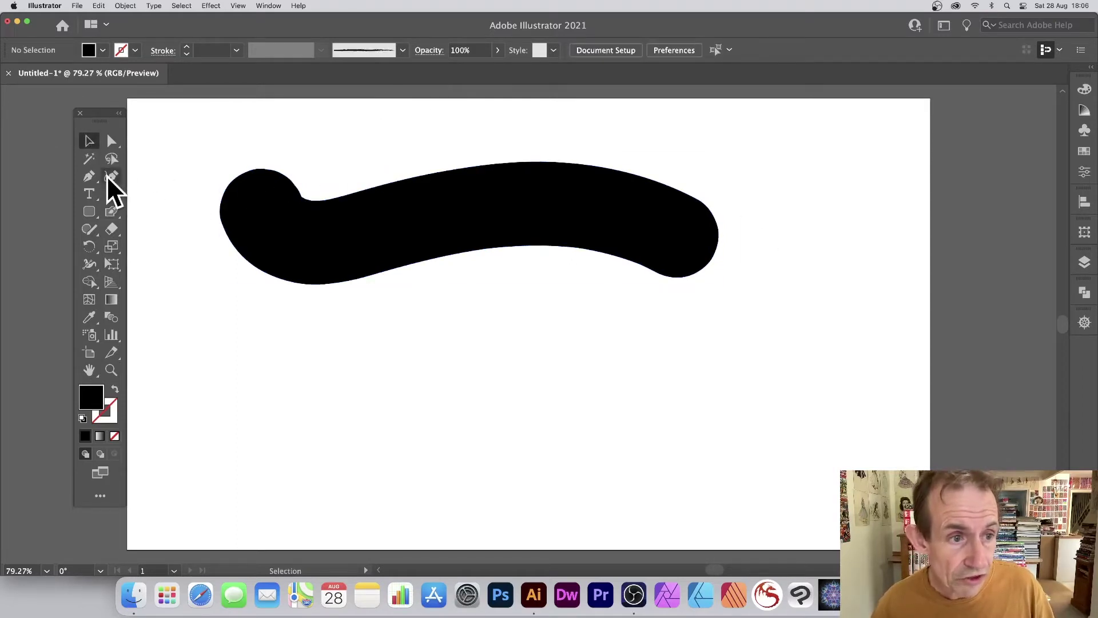
double_click(113, 210)
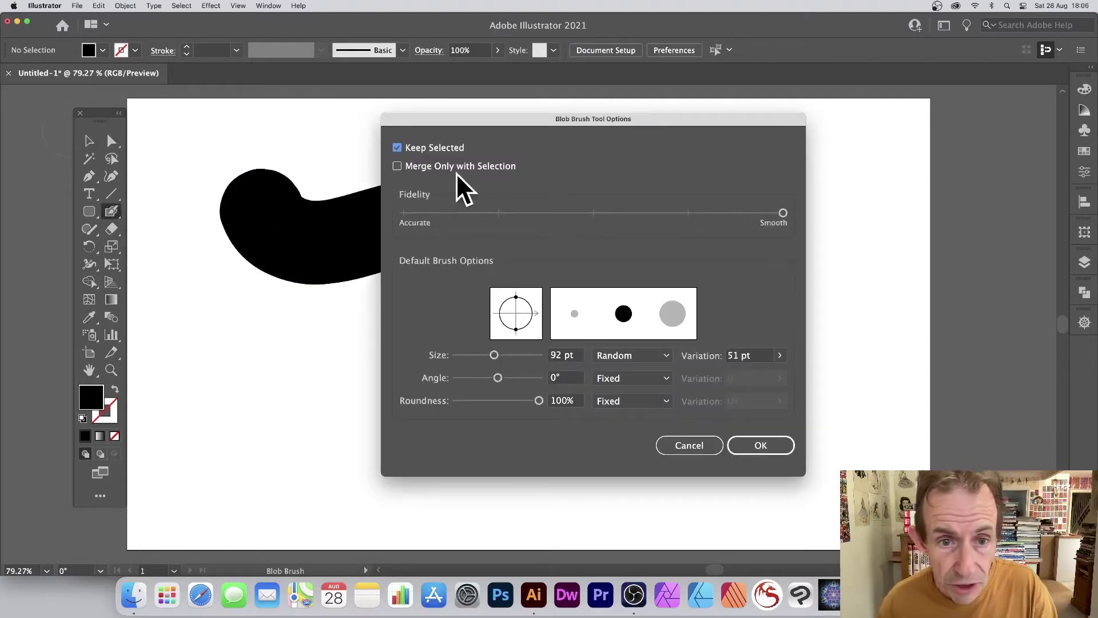
click(400, 167)
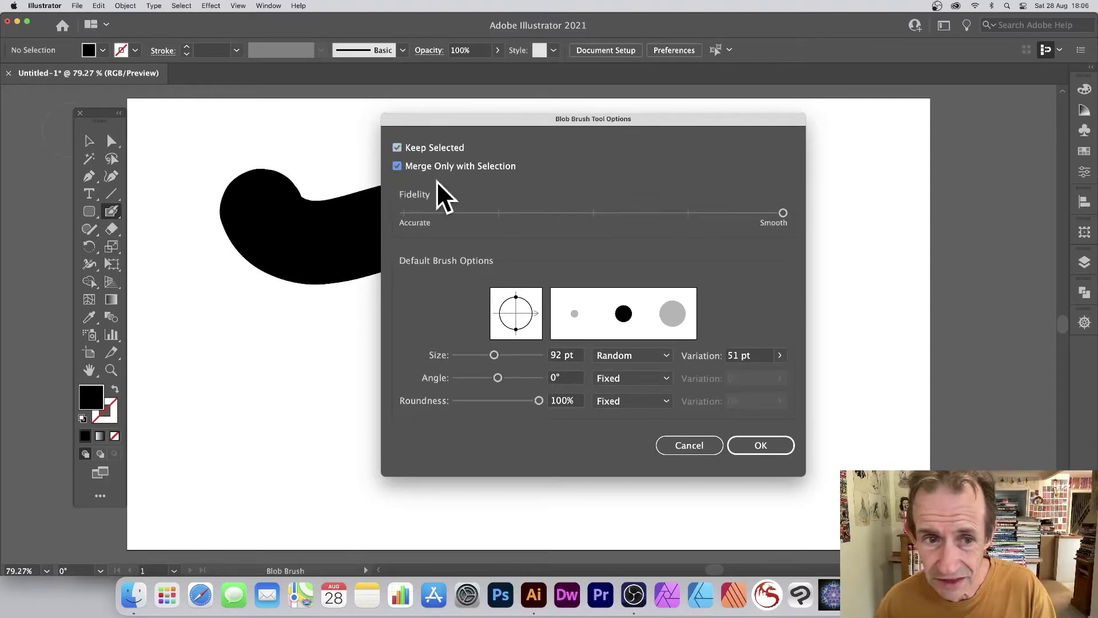
click(771, 448)
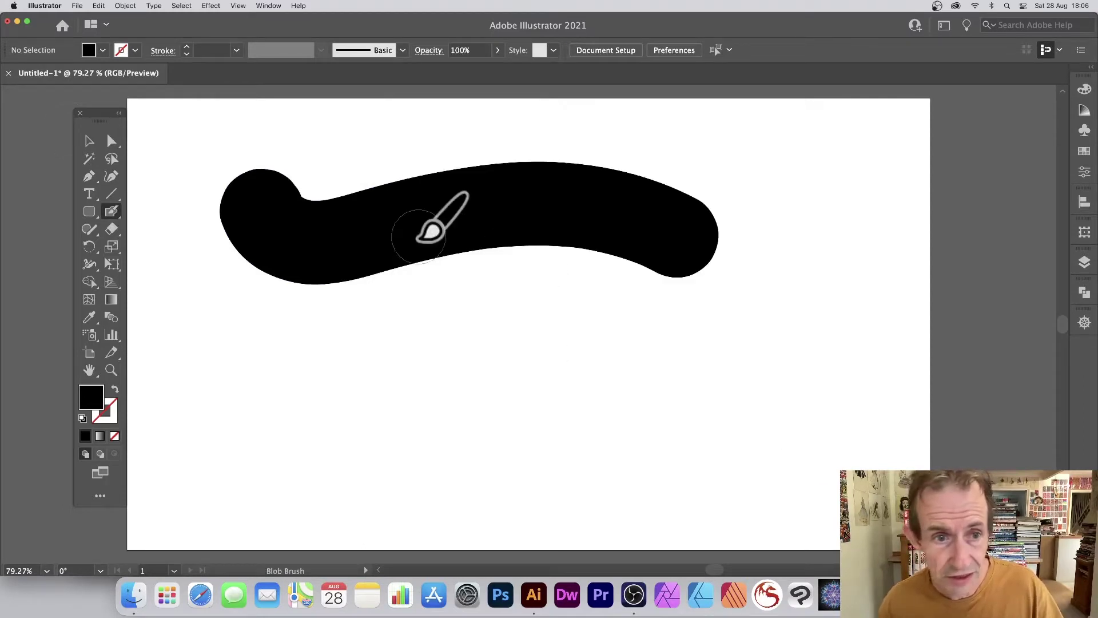
Paint a diagonal stroke down across the wavy black shape and delete that stroke.
click(312, 147)
drag(312, 148, 493, 296)
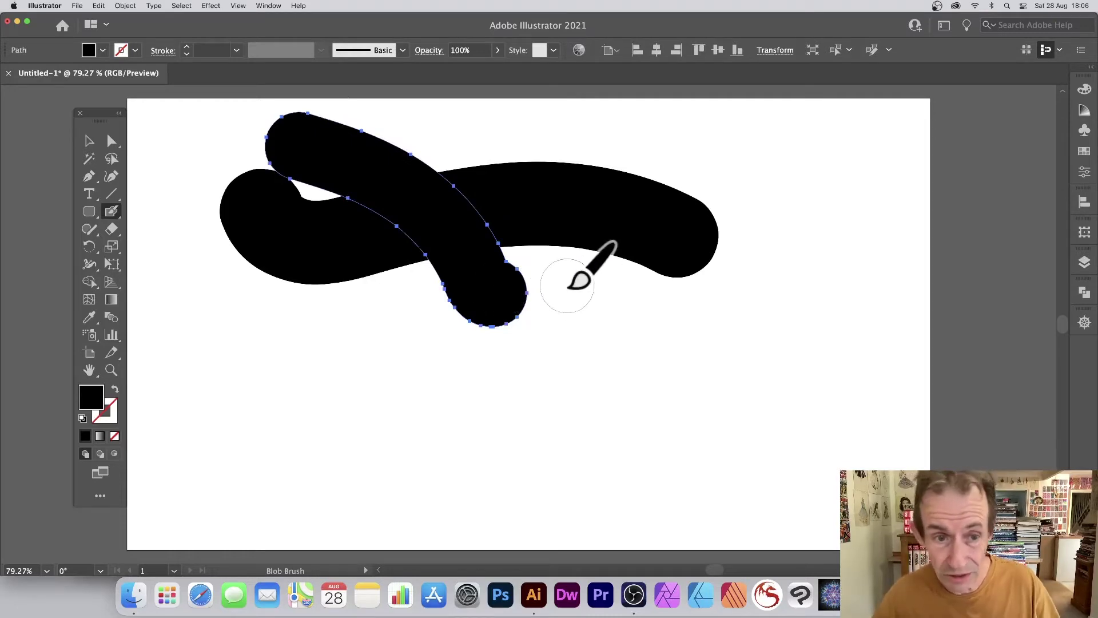
key(Delete)
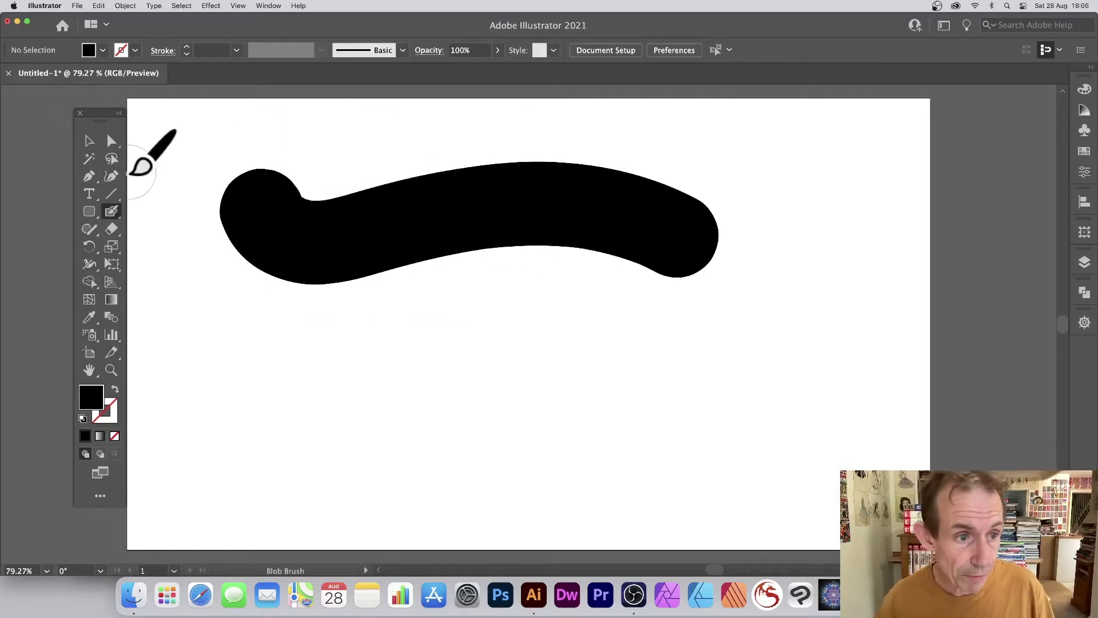
Turn off Merge Only with Selection in the Blob Brush options and paint a diagonal stroke crossing the wavy black shape.
key(Return)
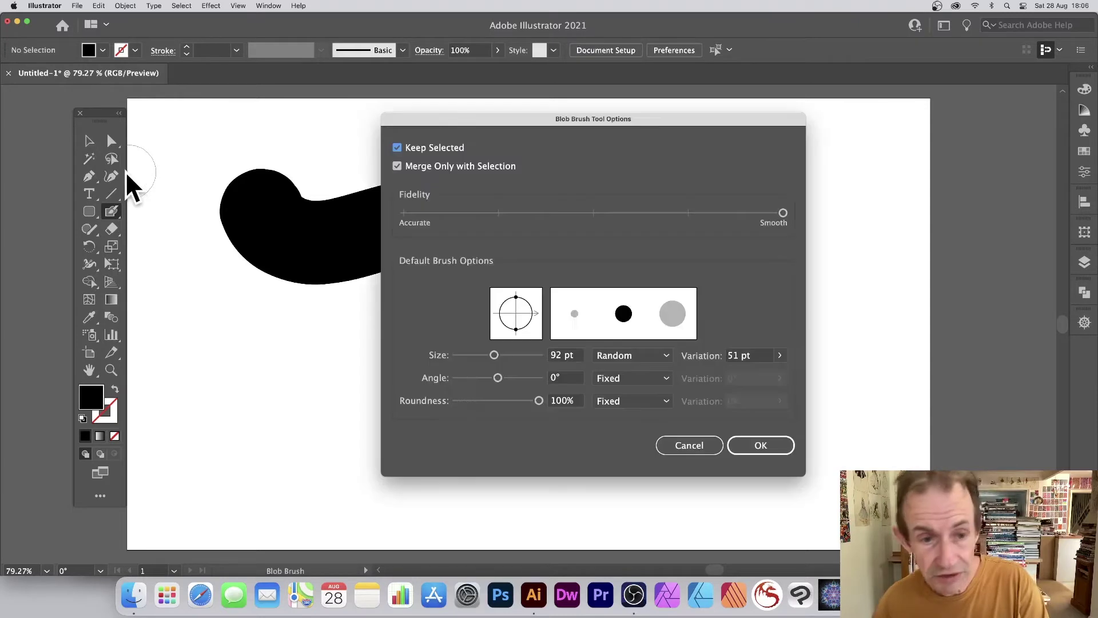
click(403, 168)
click(754, 446)
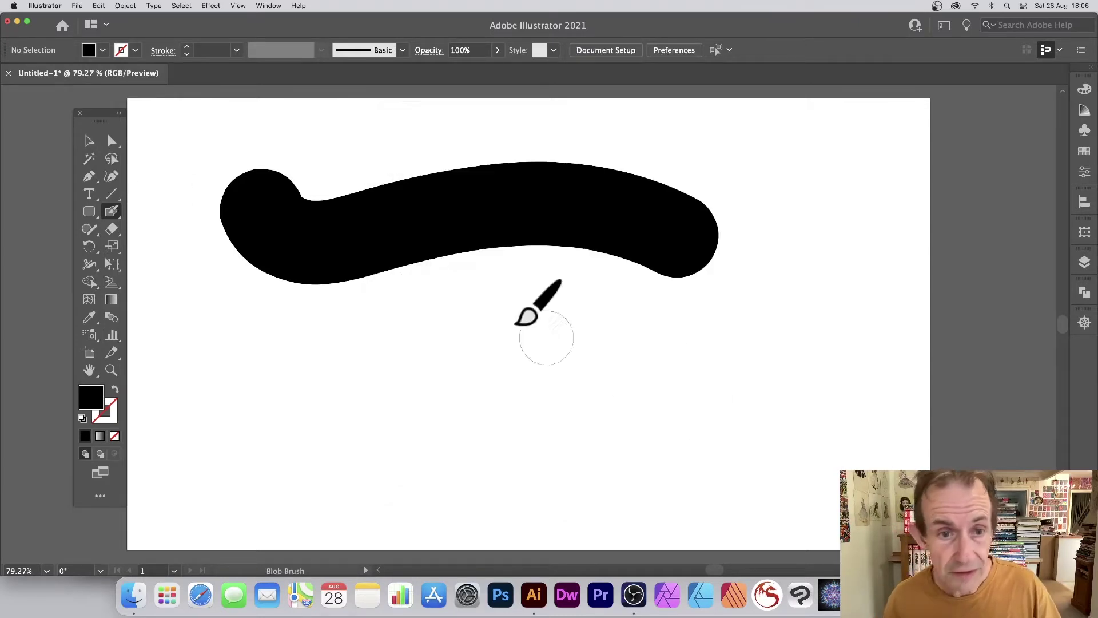
drag(331, 138, 499, 332)
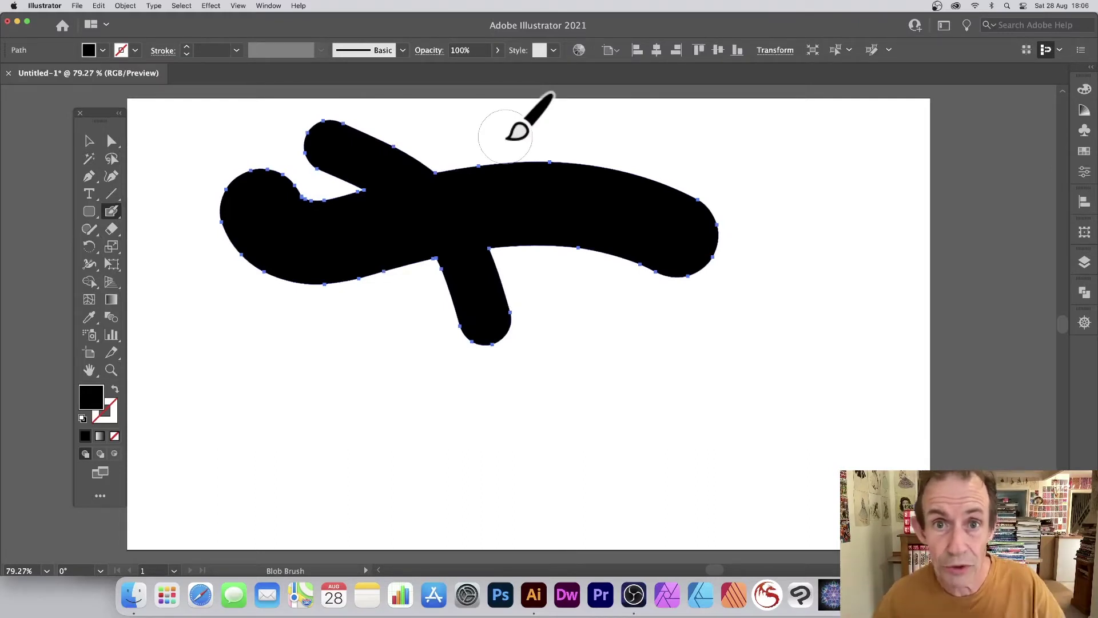
Delete the merged black shape and set the Blob Brush tool's fidelity fully to Accurate.
key(Delete)
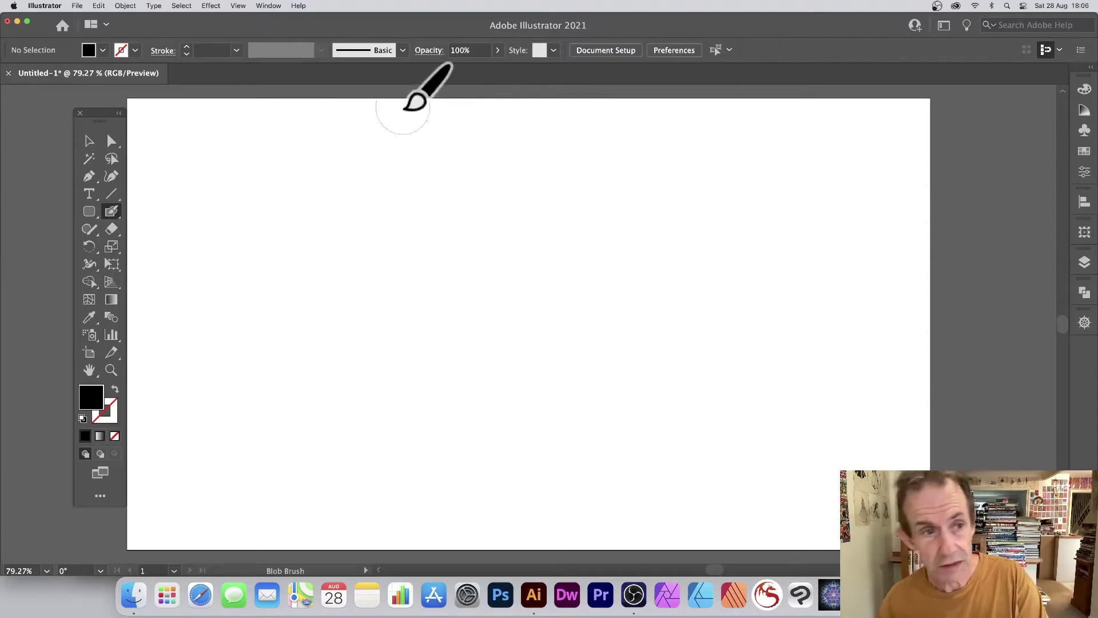
click(110, 209)
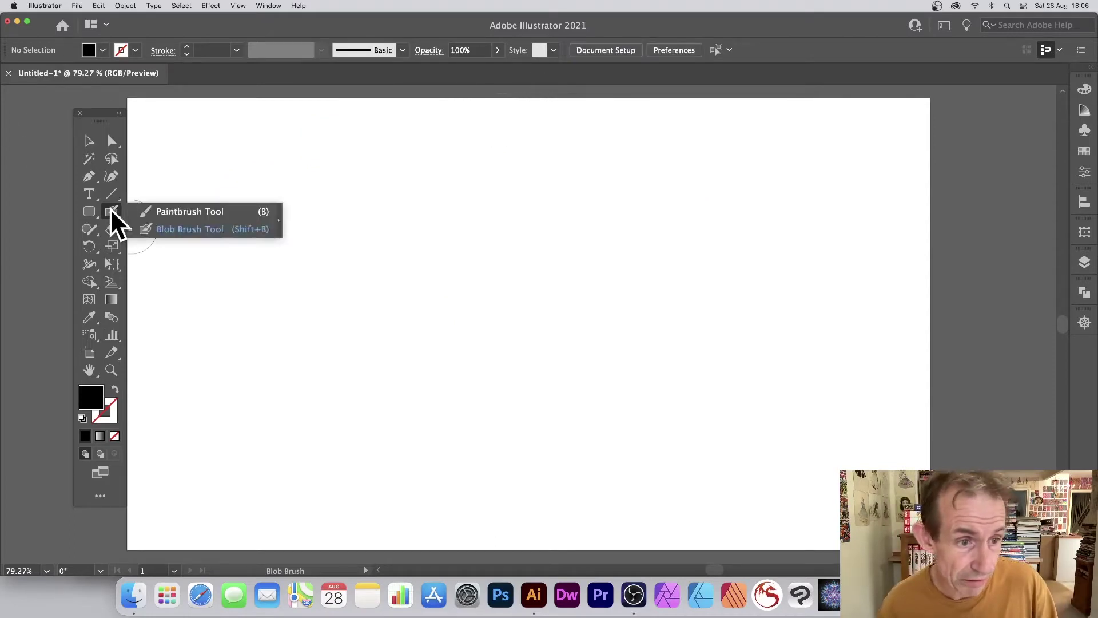
click(163, 227)
key(Return)
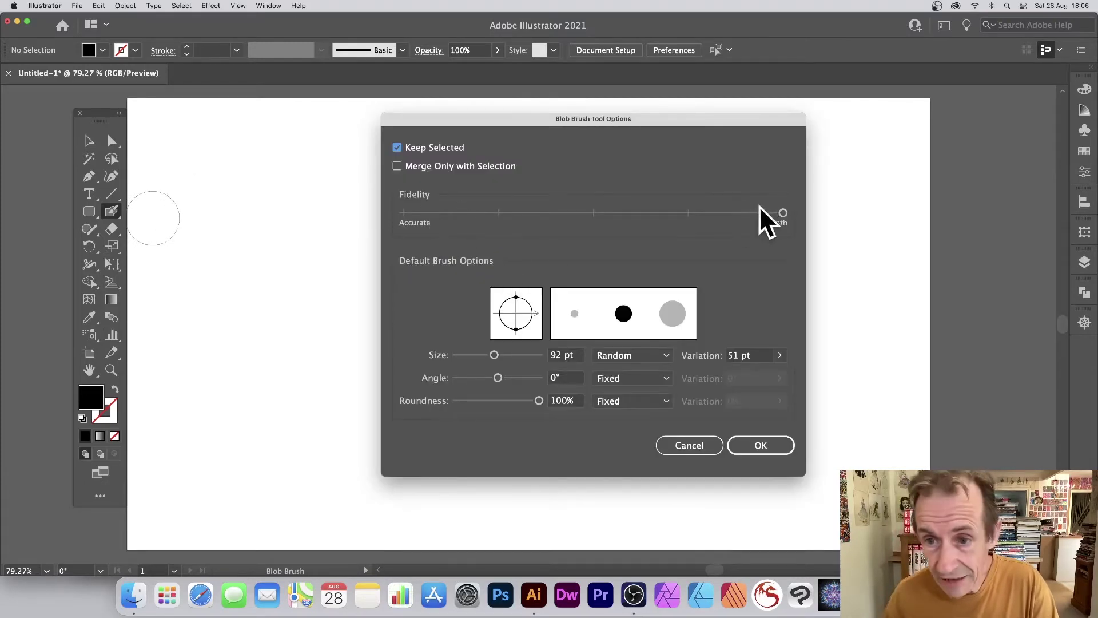
drag(777, 212, 618, 209)
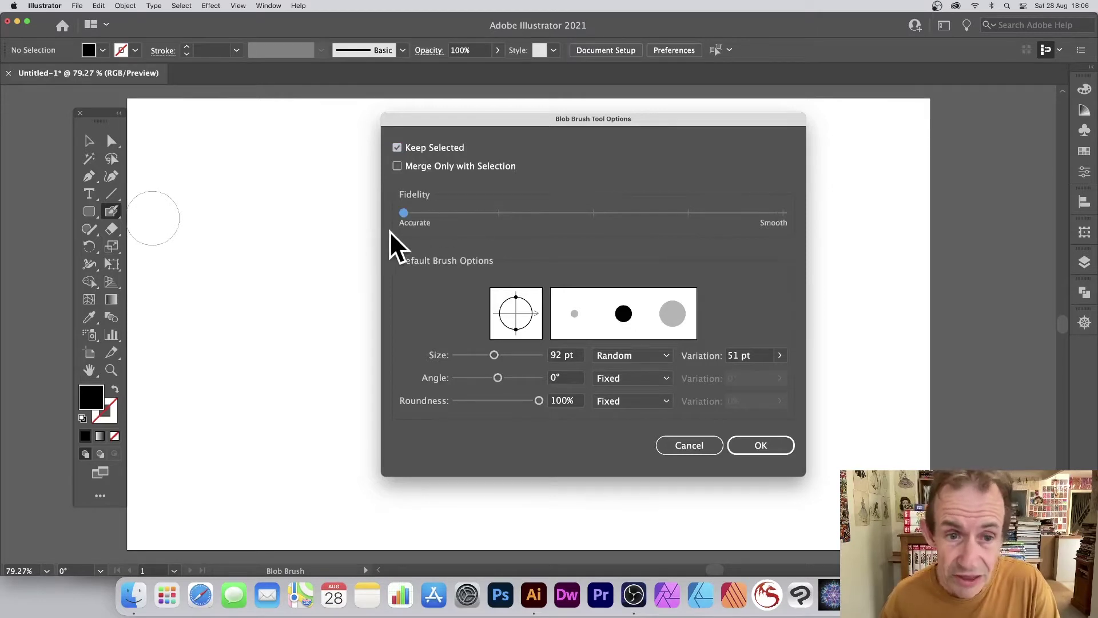
click(761, 445)
Paint a long wavy black stroke across the upper artboard and delete it.
drag(293, 189, 767, 257)
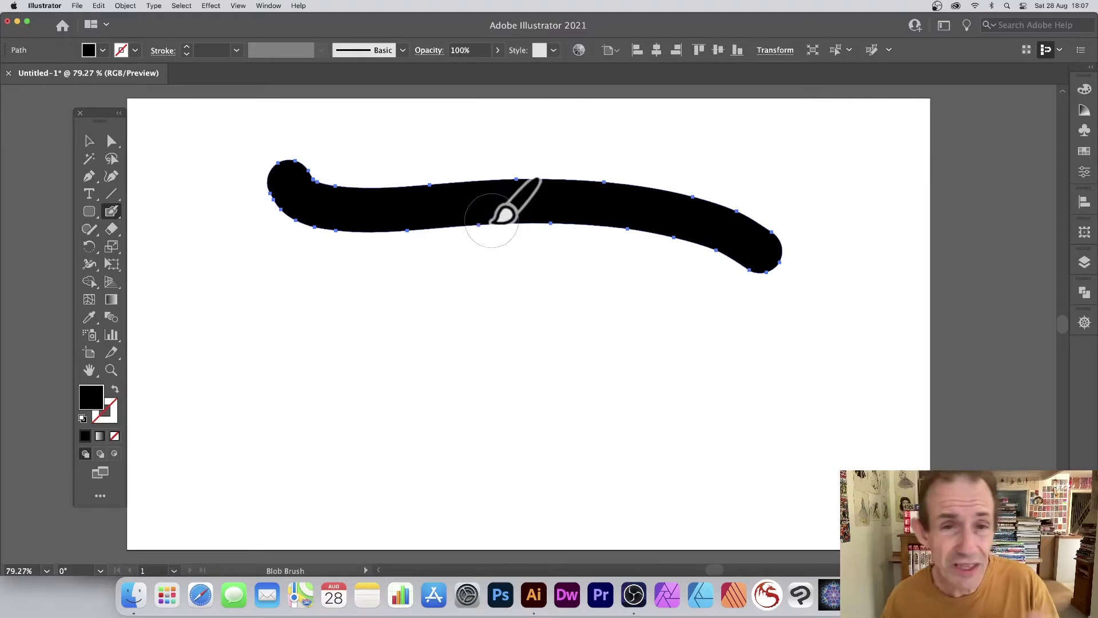
key(Delete)
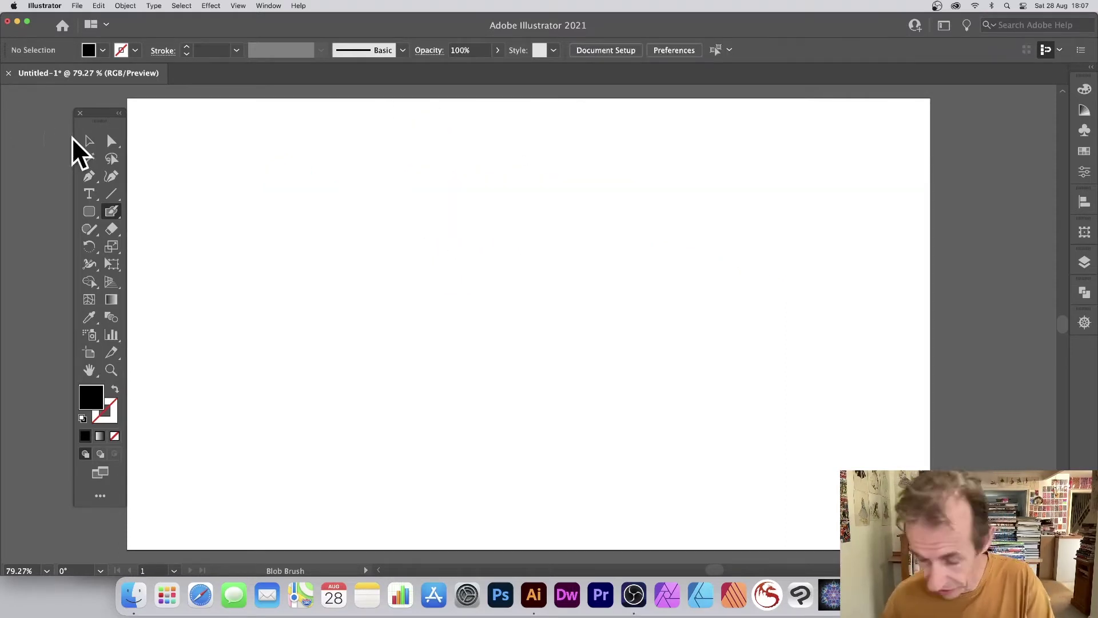
In the Blob Brush options, set fidelity to Smooth and size to 183 pt, switching size behaviour to Fixed and back to Random.
key(Return)
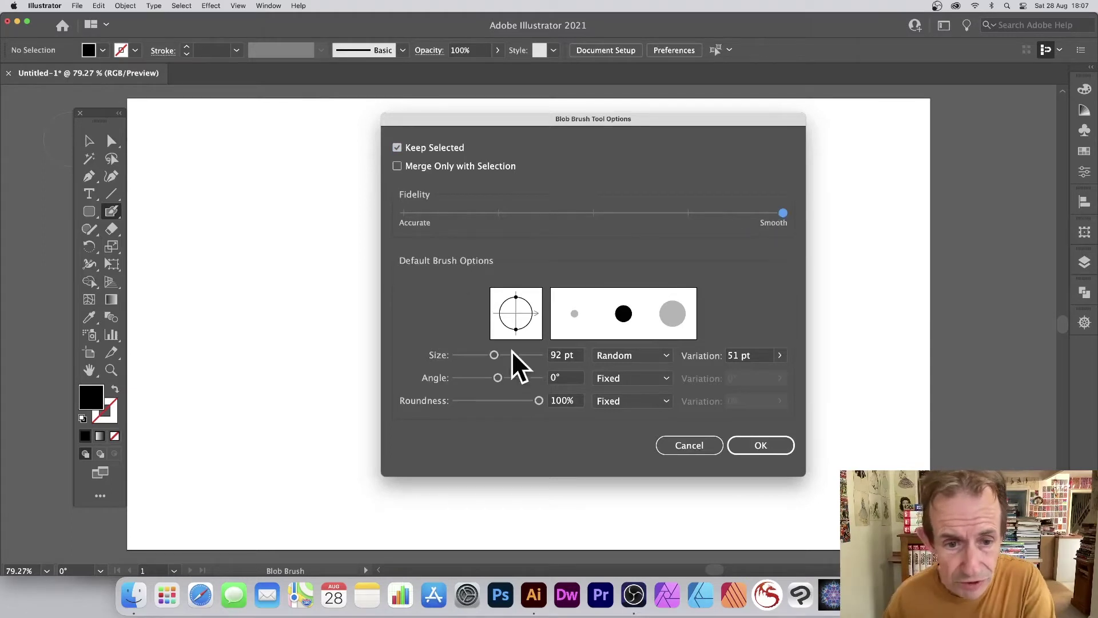
drag(494, 354, 511, 355)
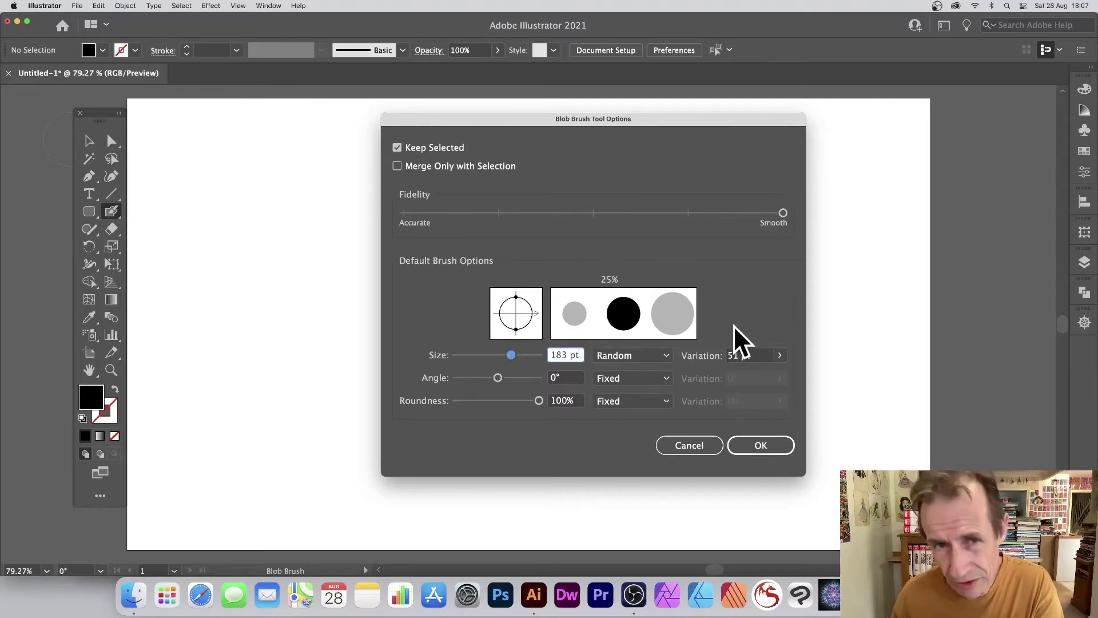
click(658, 355)
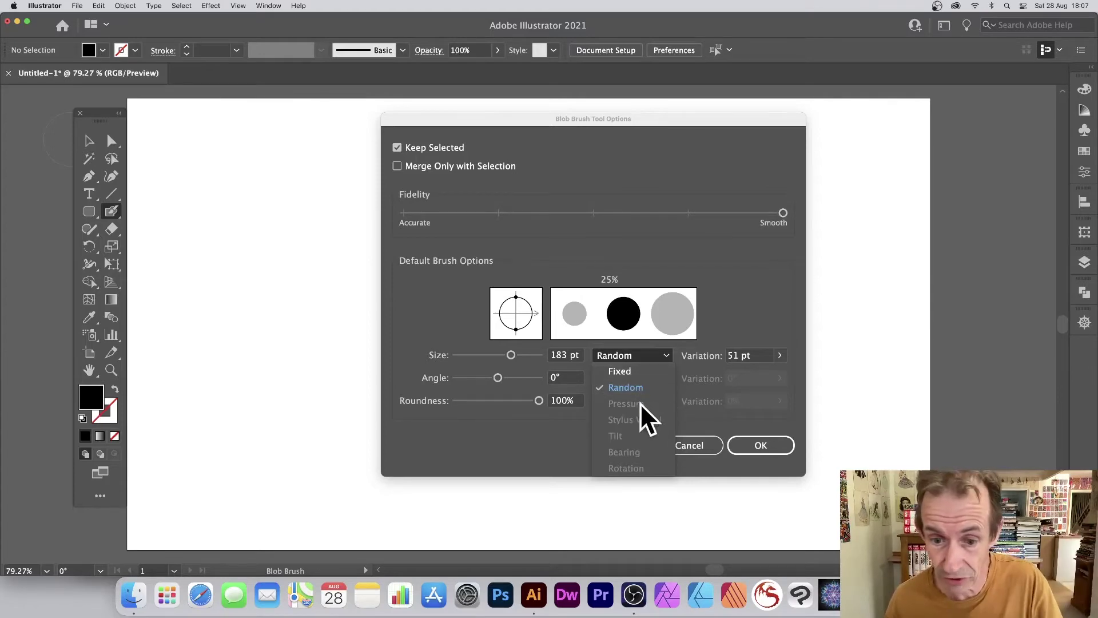
click(629, 372)
click(668, 359)
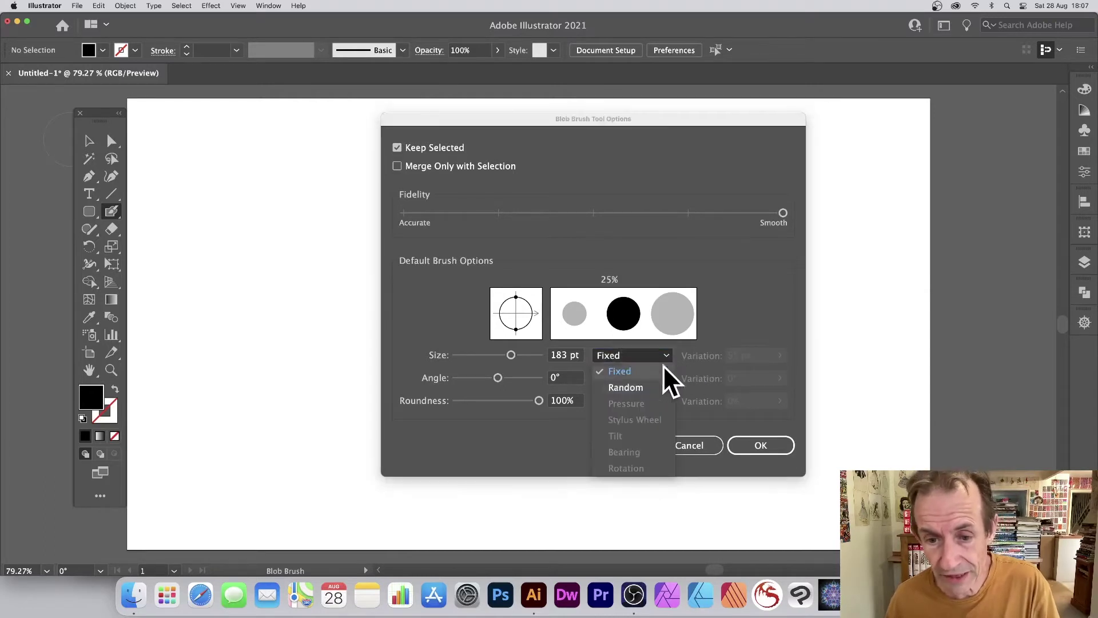
click(633, 387)
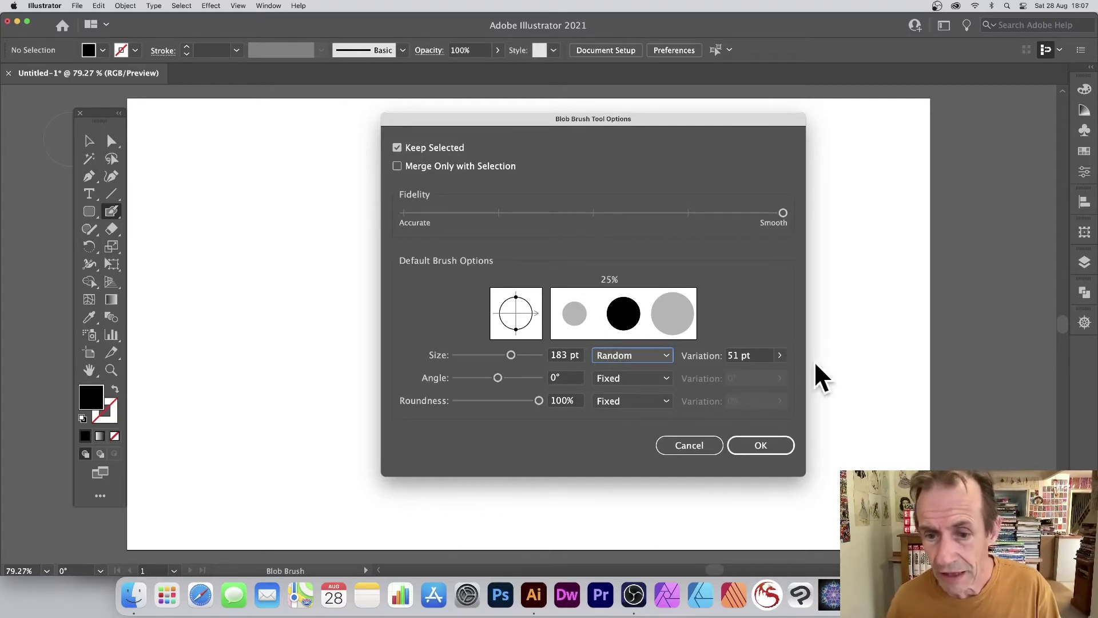
Raise the random size variation to 183 pt, reduce the brush size to 80 pt, and accept the options.
click(778, 355)
drag(738, 373, 788, 371)
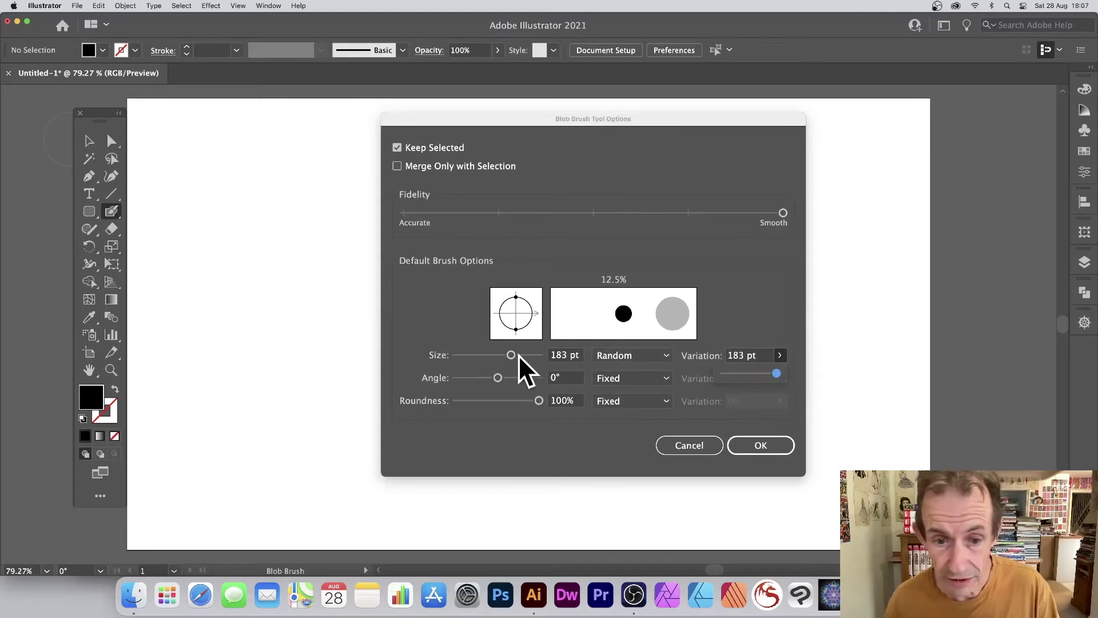
drag(511, 353, 489, 351)
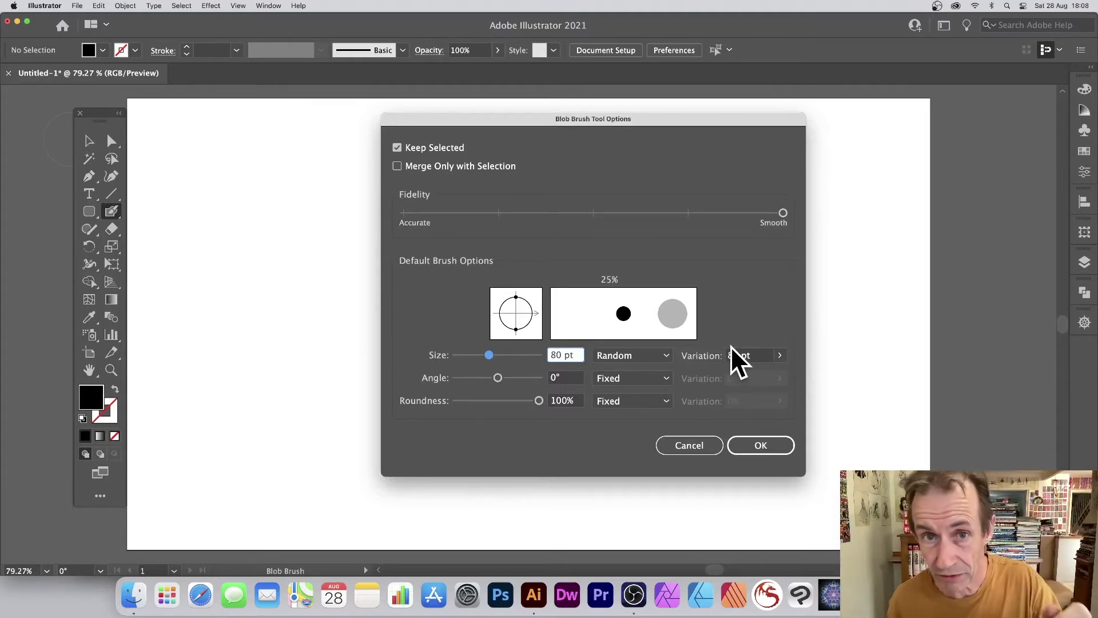
click(761, 445)
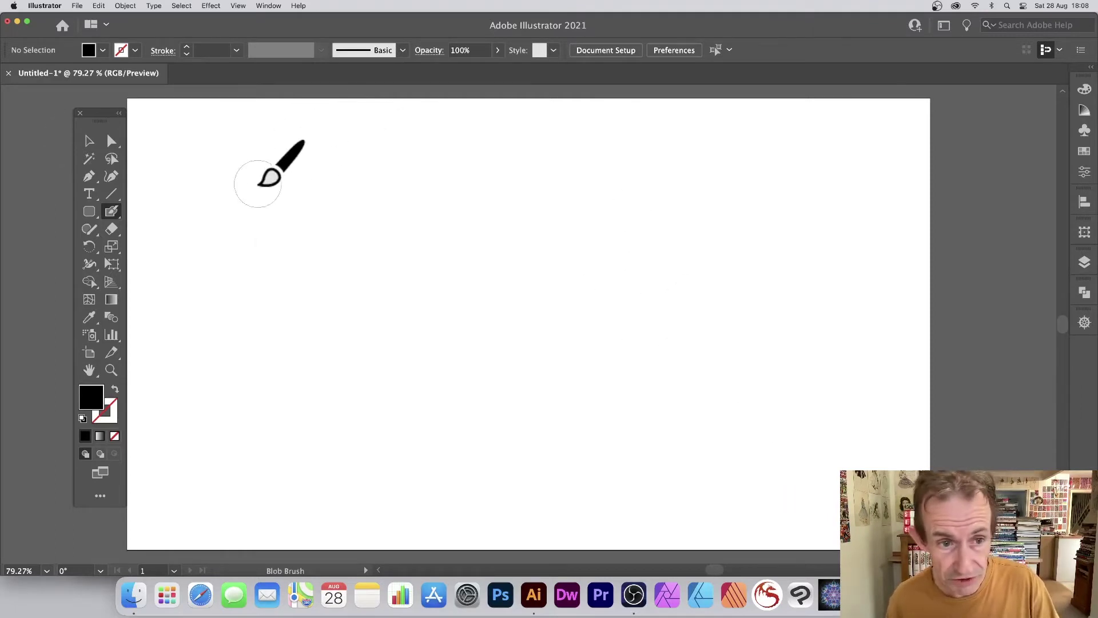
Paint two black strokes across the upper artboard, one below the other, and delete both.
mouse_move(246, 188)
mouse_down()
mouse_move(330, 195)
mouse_move(636, 197)
mouse_up()
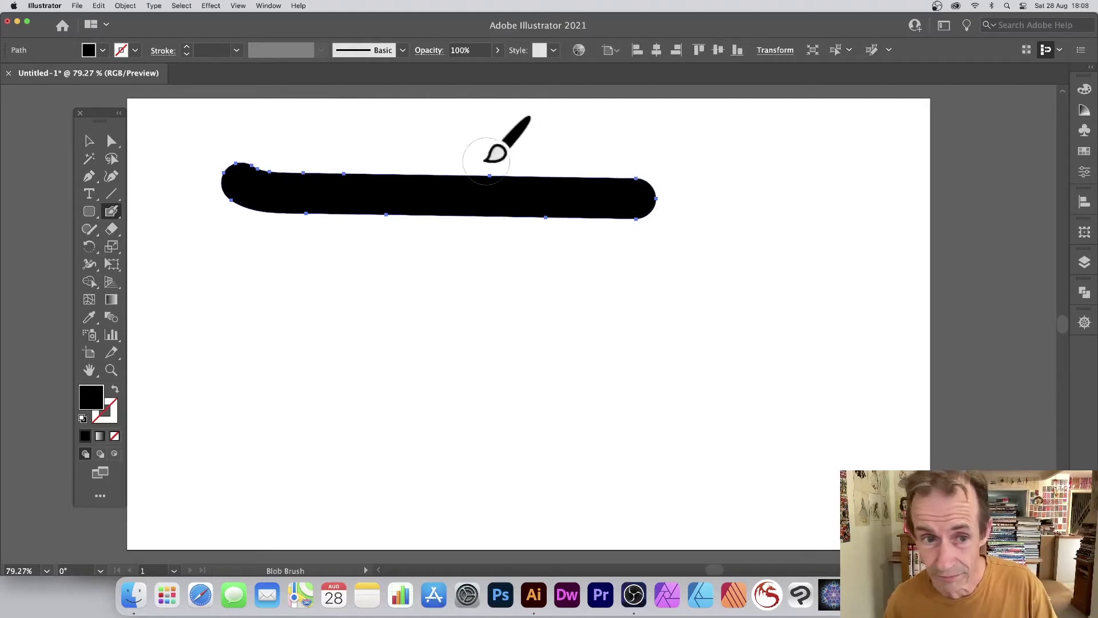
mouse_move(241, 250)
mouse_down()
mouse_move(391, 293)
mouse_move(618, 302)
mouse_up()
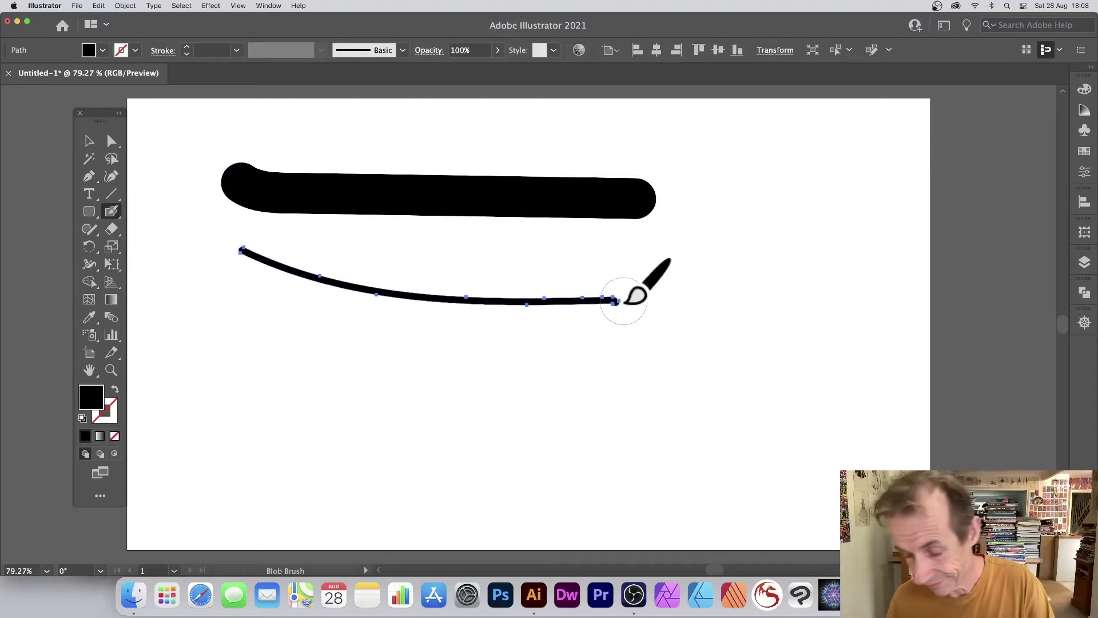
key(Delete)
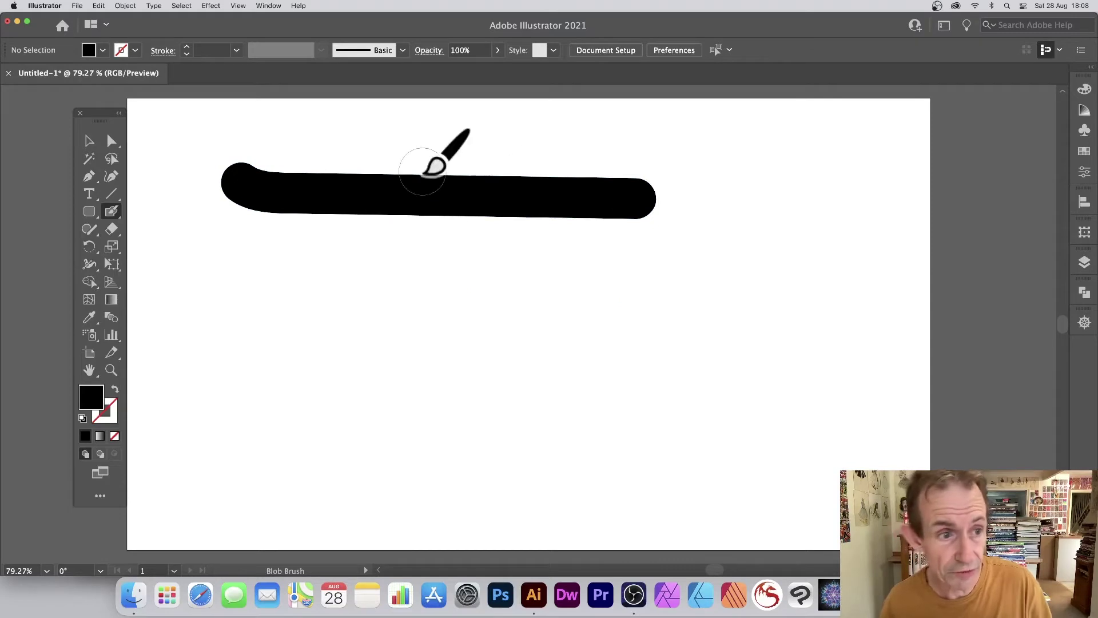
click(89, 143)
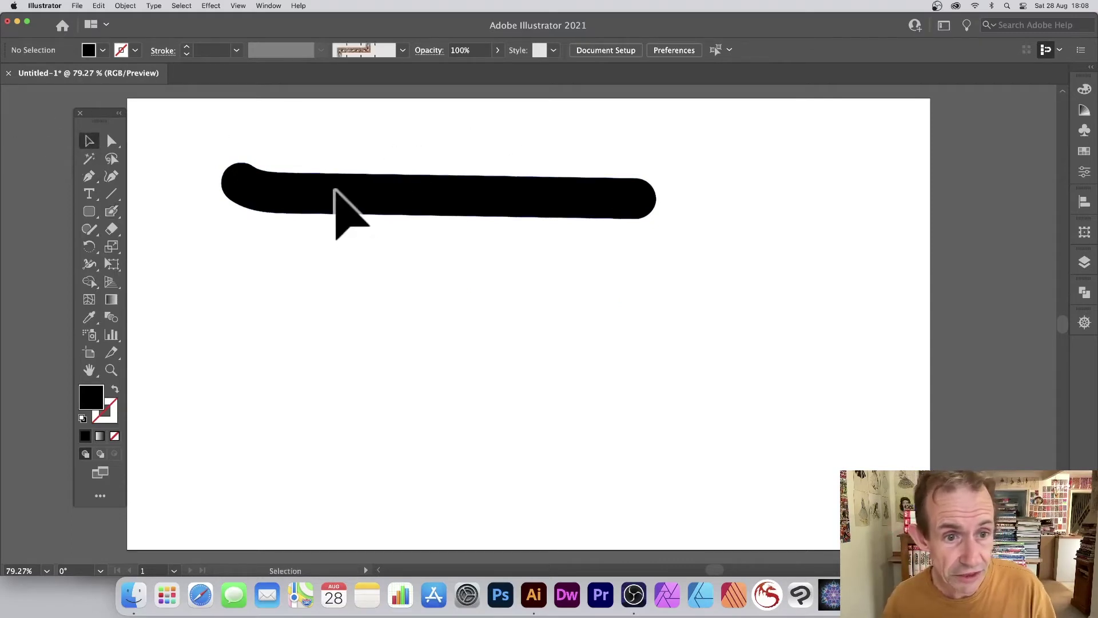
click(333, 207)
key(Delete)
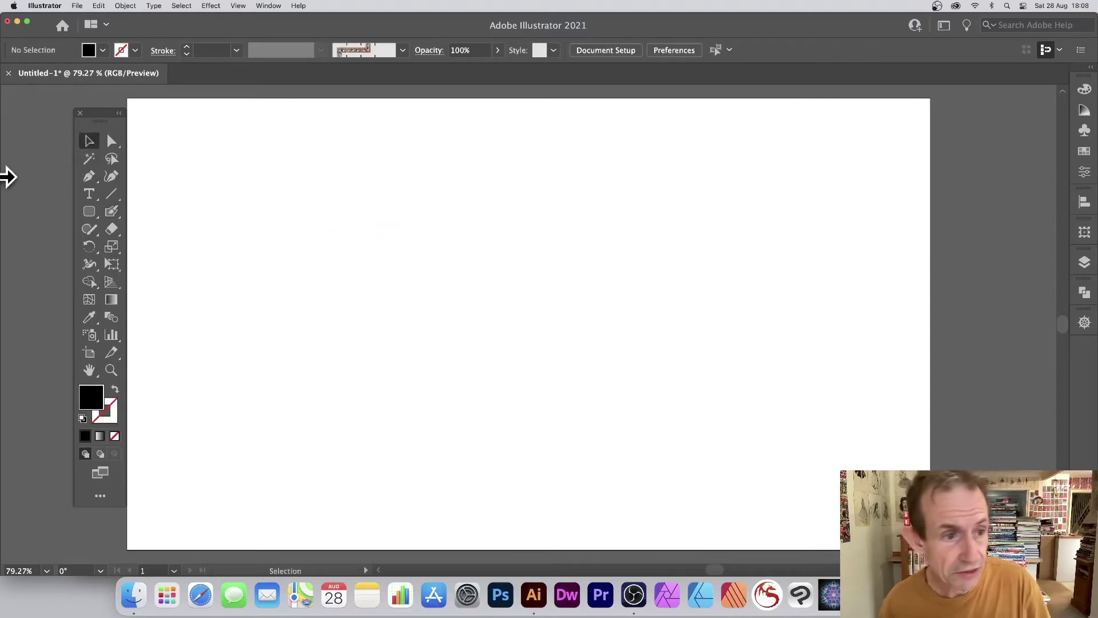
Flatten and tilt the Blob Brush tip by setting its angle to 45° and roundness to 15%.
double_click(112, 207)
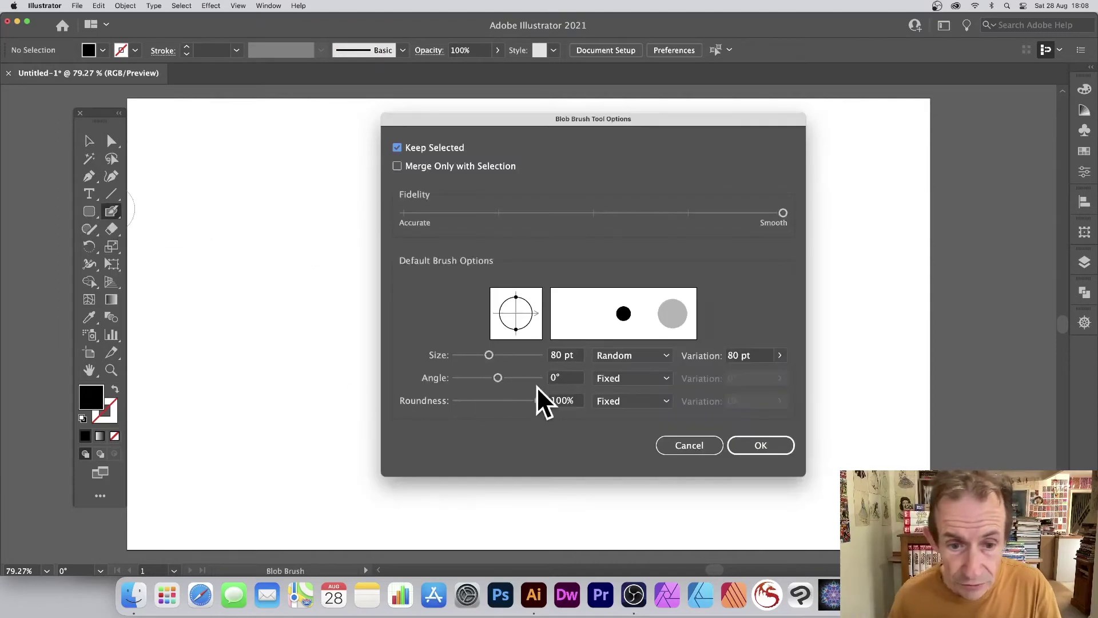
drag(497, 377, 518, 369)
drag(527, 321, 517, 312)
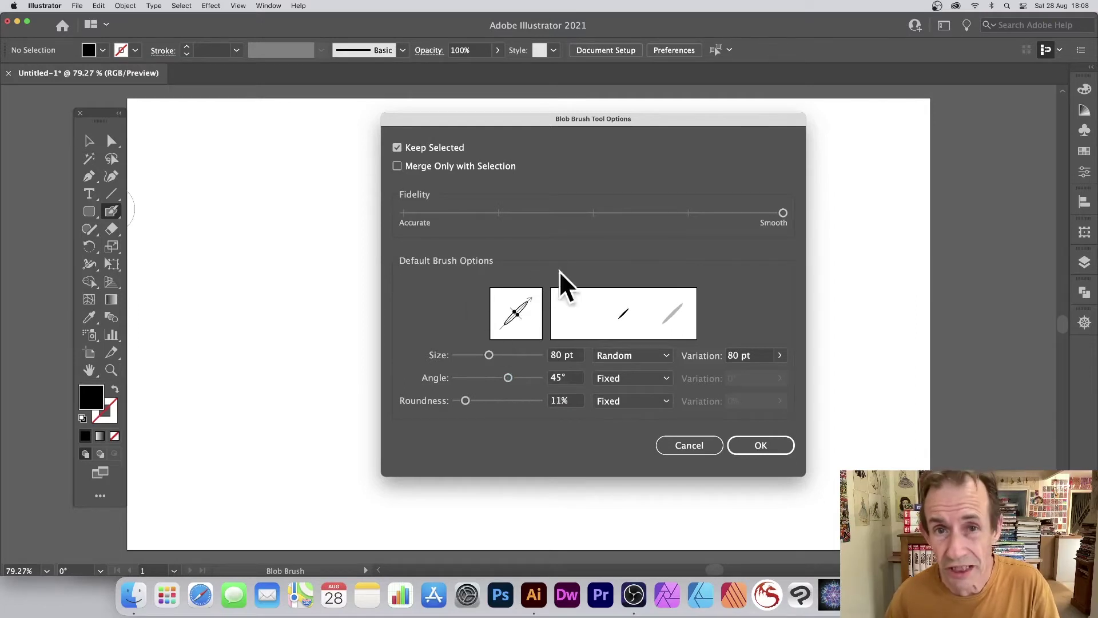
drag(465, 402, 468, 399)
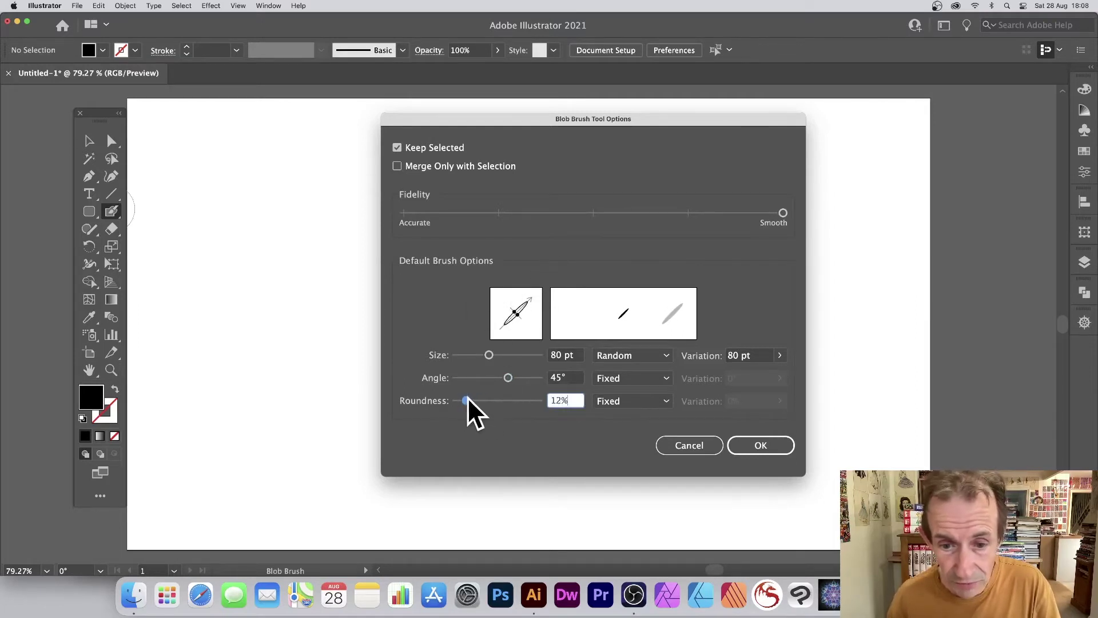
Set both the brush angle and roundness to Random and raise the angle variation to 178°.
click(636, 377)
click(626, 410)
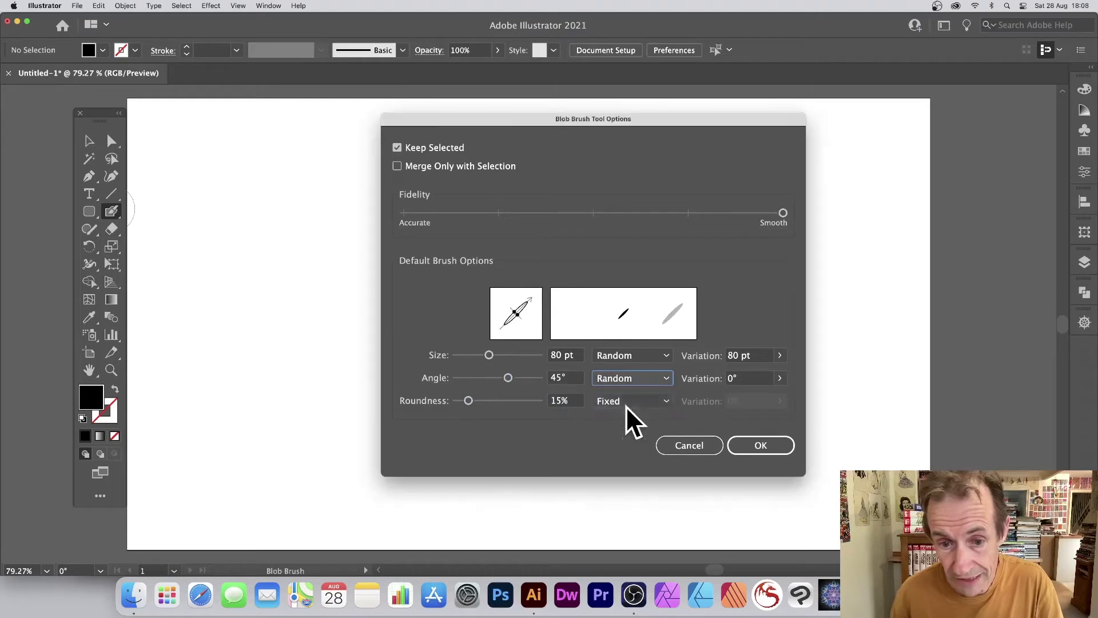
click(645, 401)
click(636, 433)
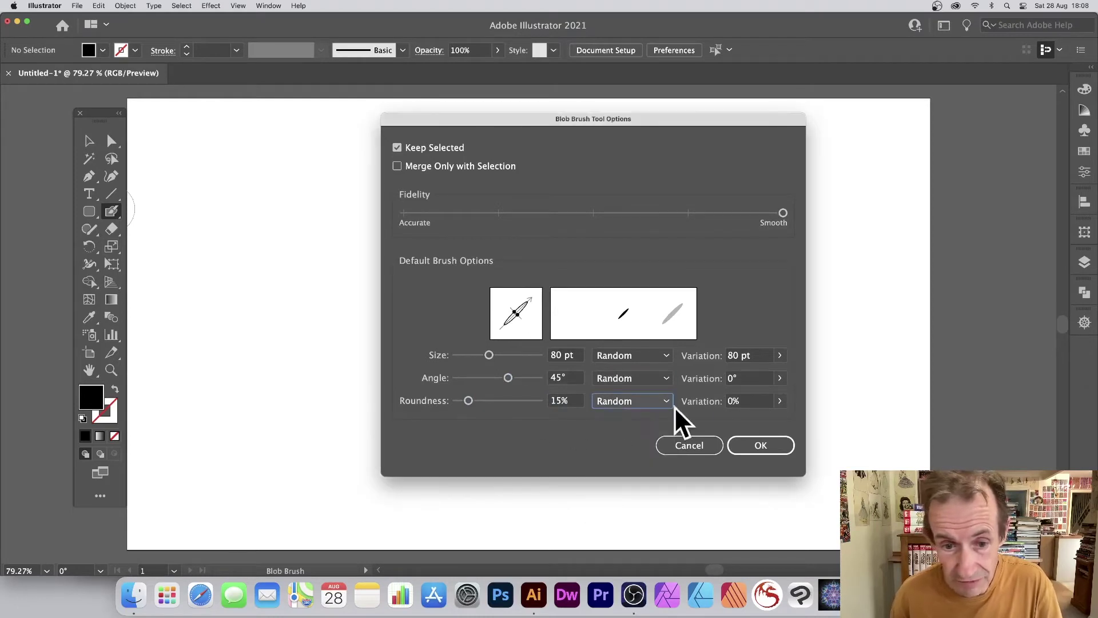
click(780, 378)
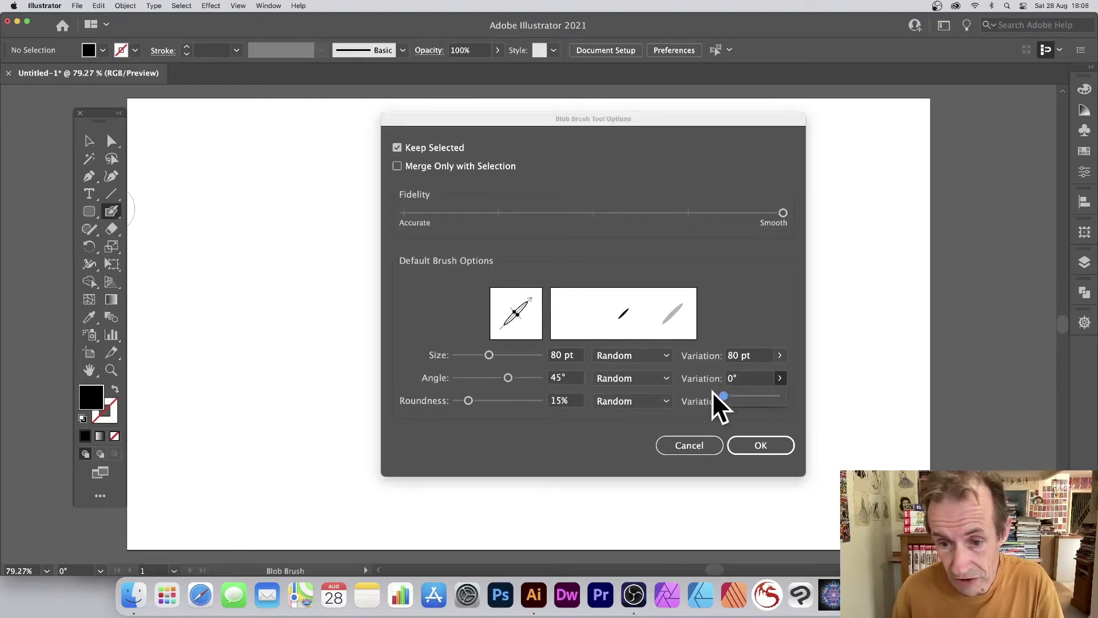
drag(712, 393, 776, 395)
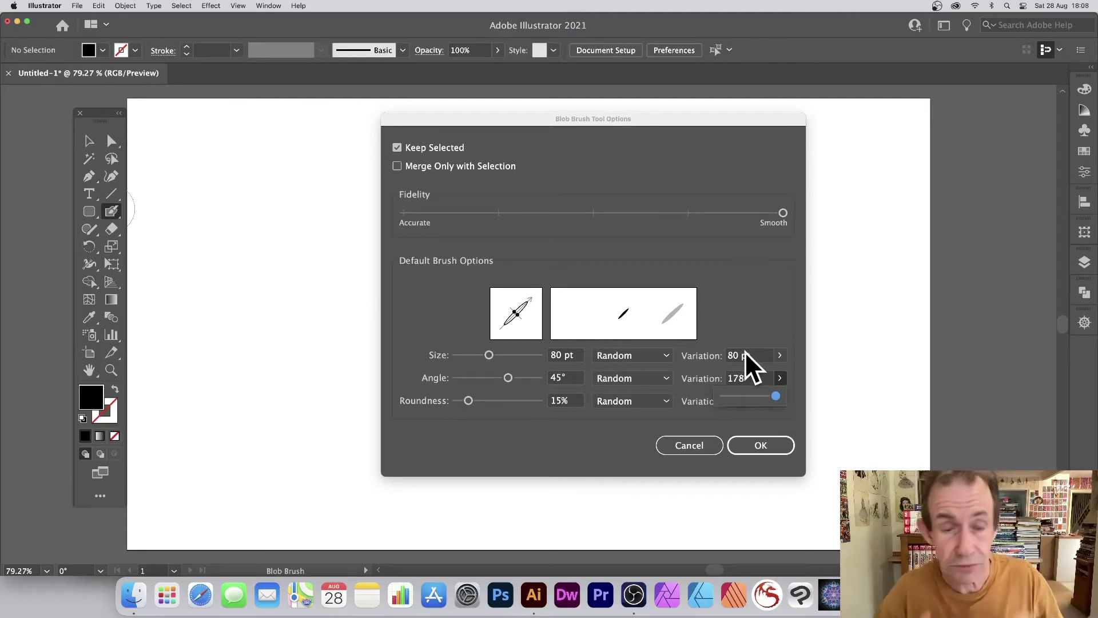
Accept the brush options and paint several long, curving black strokes that cross each other over the artboard.
click(764, 442)
mouse_move(257, 172)
mouse_down()
mouse_move(392, 254)
mouse_move(726, 339)
mouse_move(769, 403)
mouse_up()
mouse_move(280, 153)
mouse_down()
mouse_move(345, 176)
mouse_move(575, 174)
mouse_move(818, 231)
mouse_up()
mouse_move(756, 403)
mouse_down()
mouse_move(220, 361)
mouse_move(255, 306)
mouse_up()
mouse_move(404, 209)
mouse_down()
mouse_move(827, 240)
mouse_move(768, 306)
mouse_move(583, 331)
mouse_up()
mouse_move(515, 338)
mouse_down()
mouse_move(201, 261)
mouse_move(575, 108)
mouse_up()
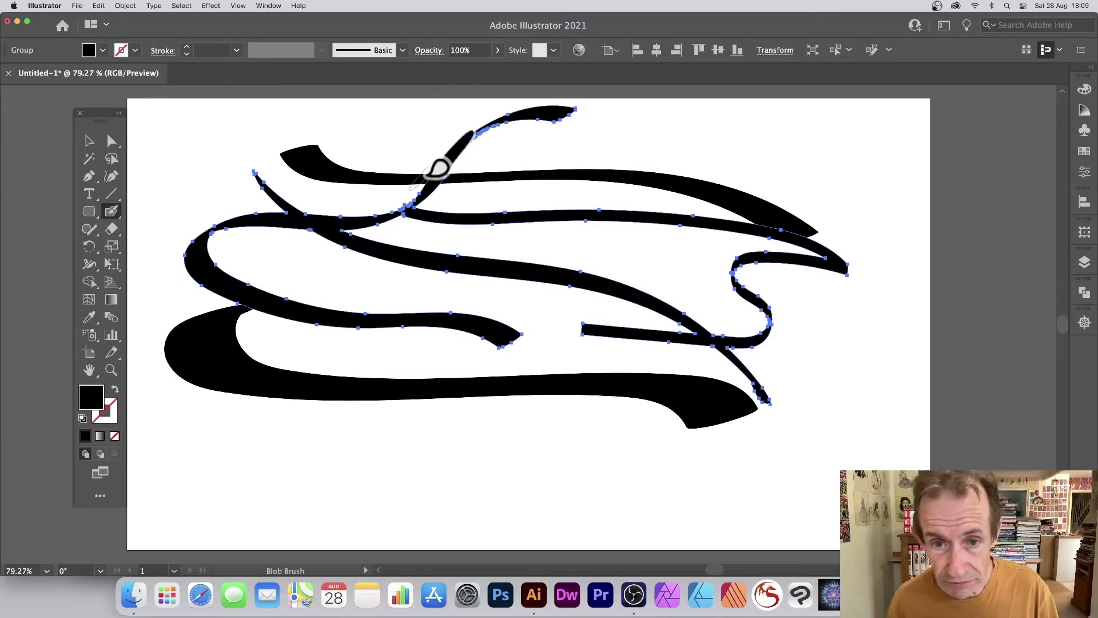
drag(349, 281, 492, 223)
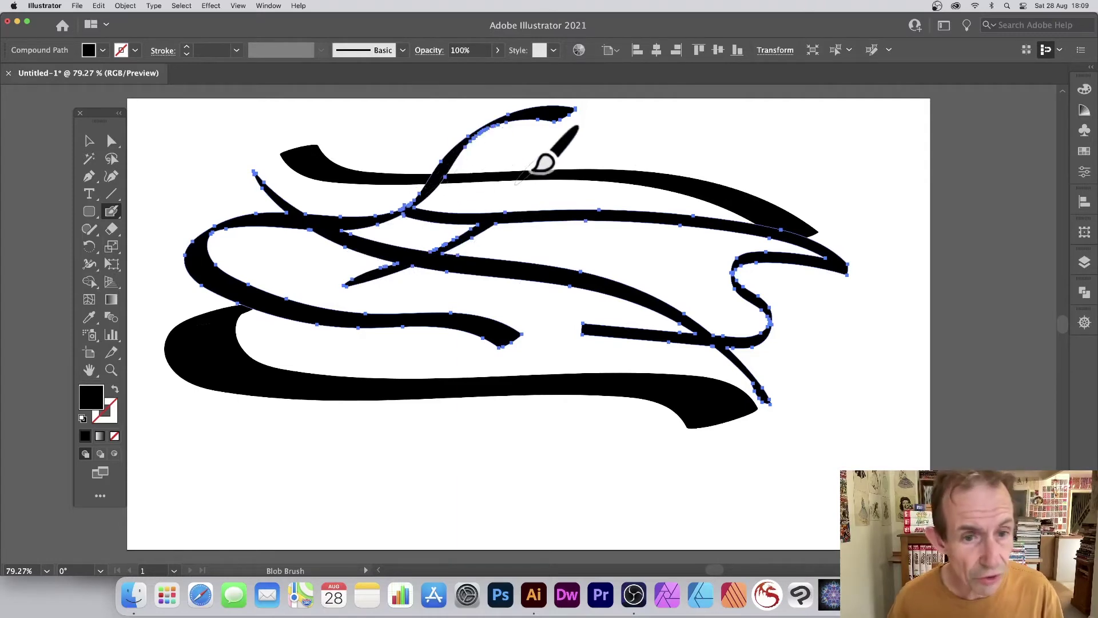
Undo all the black strokes to leave the artboard empty.
key(super+z)
key(super+z)
key(super+z)
key(super+z)
key(super+z)
key(super+z)
key(super+z)
key(super+z)
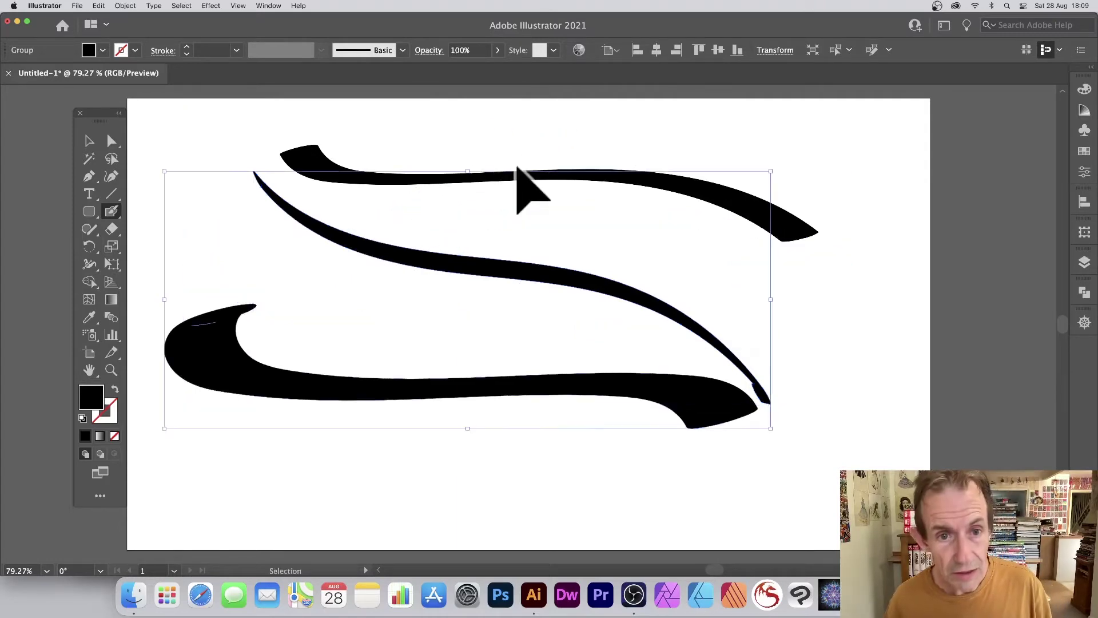
key(super+z)
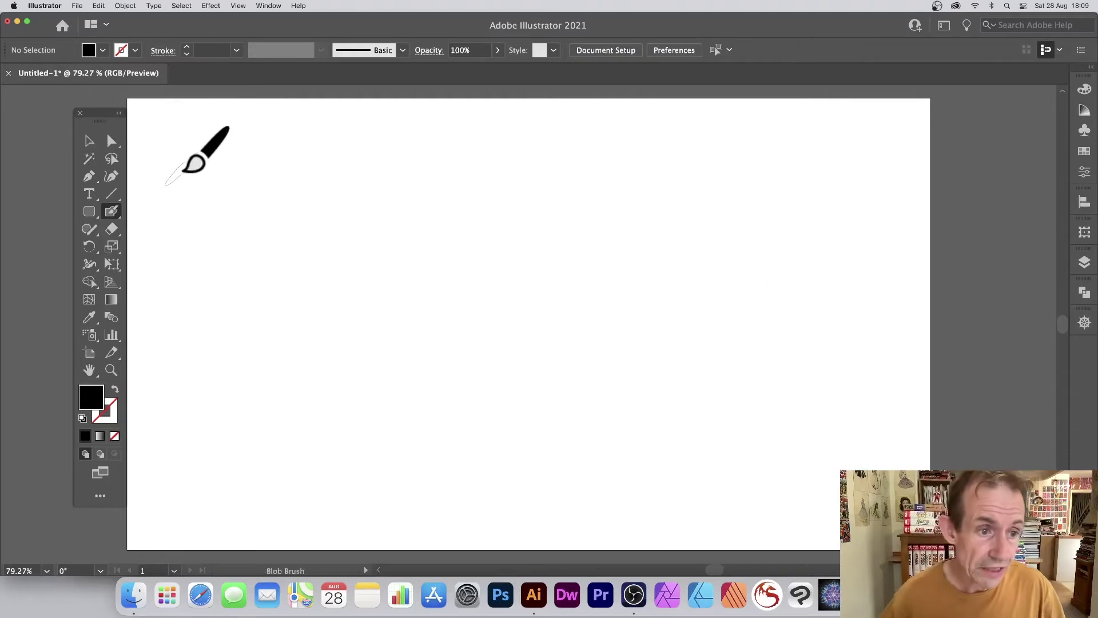
Set the Blob Brush size to 63 pt with 19 pt variation, angle to -5° and roundness to 100%, and accept the options.
double_click(113, 210)
key(Escape)
key(Return)
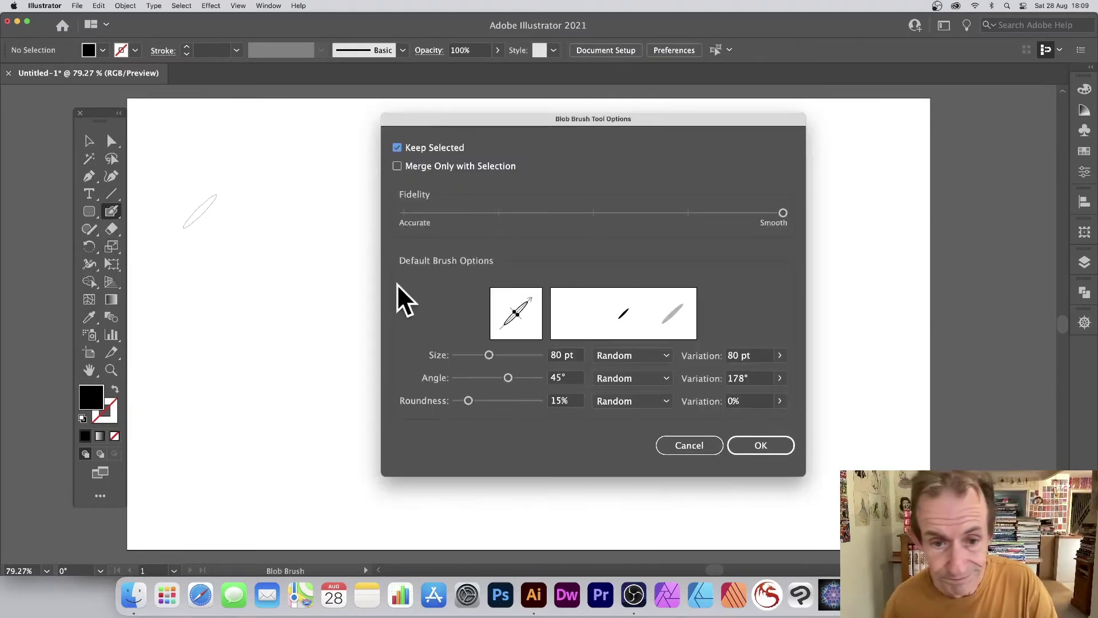
mouse_move(489, 355)
mouse_down()
mouse_move(476, 352)
mouse_move(497, 376)
mouse_up()
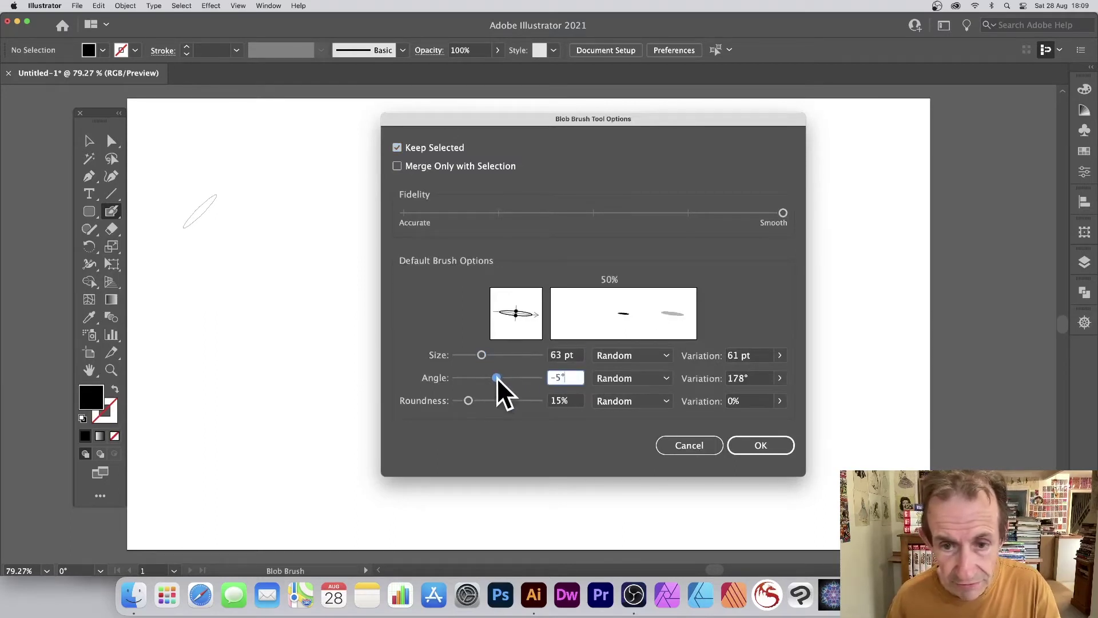
click(779, 355)
drag(744, 372, 740, 373)
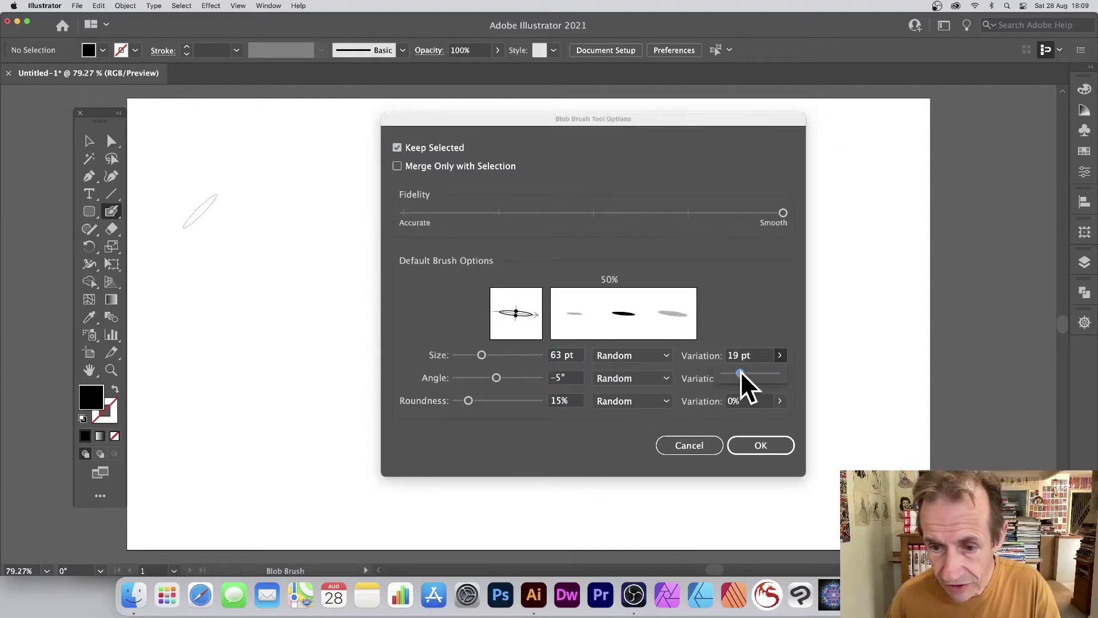
click(779, 401)
drag(516, 315, 513, 328)
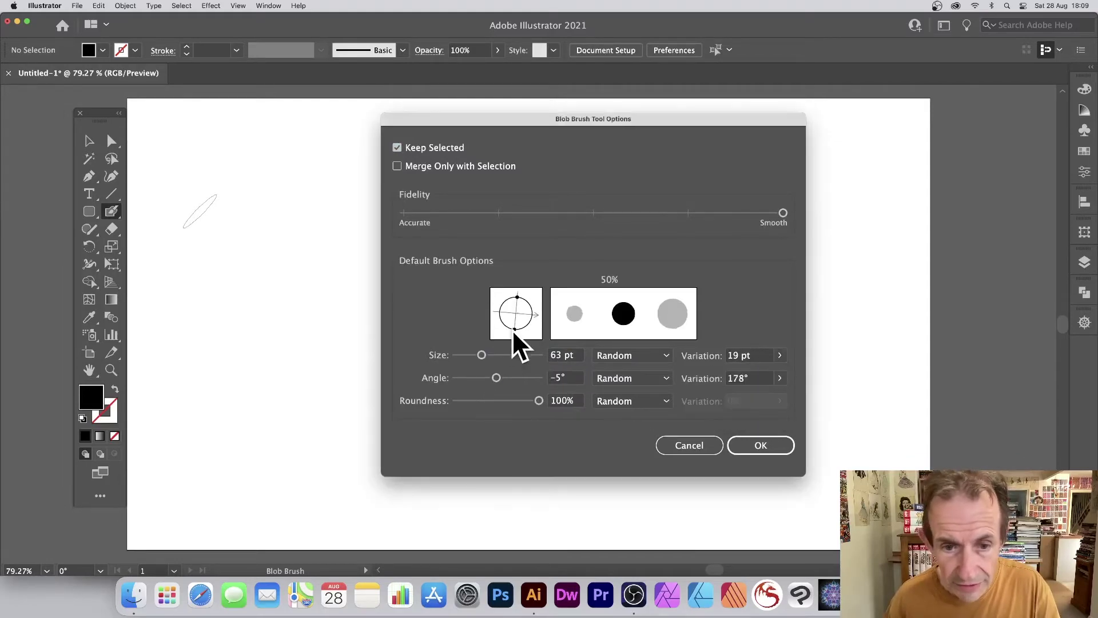
click(761, 444)
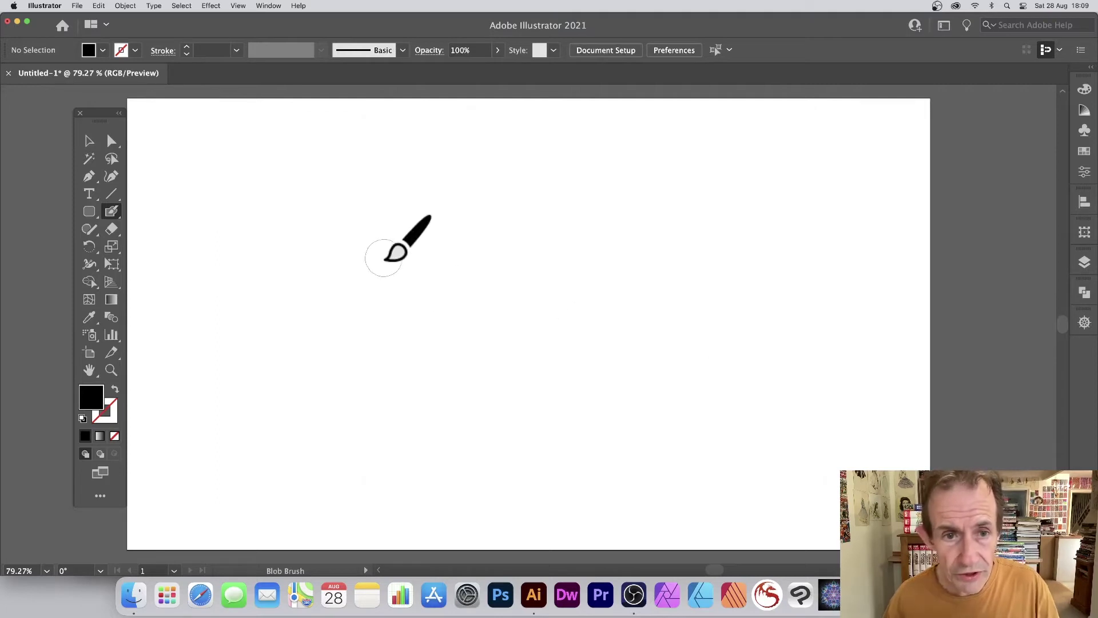
Paint one long black stroke sloping across the upper artboard, recolour its fill magenta, and deselect it.
mouse_move(269, 173)
mouse_down()
mouse_move(337, 200)
mouse_move(722, 268)
mouse_up()
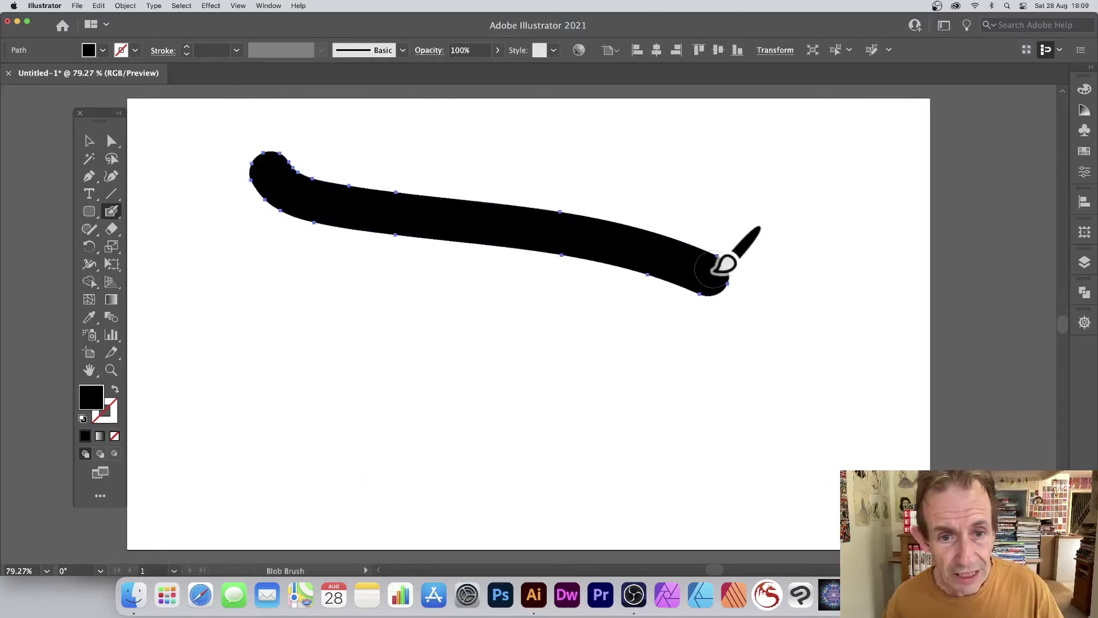
click(103, 51)
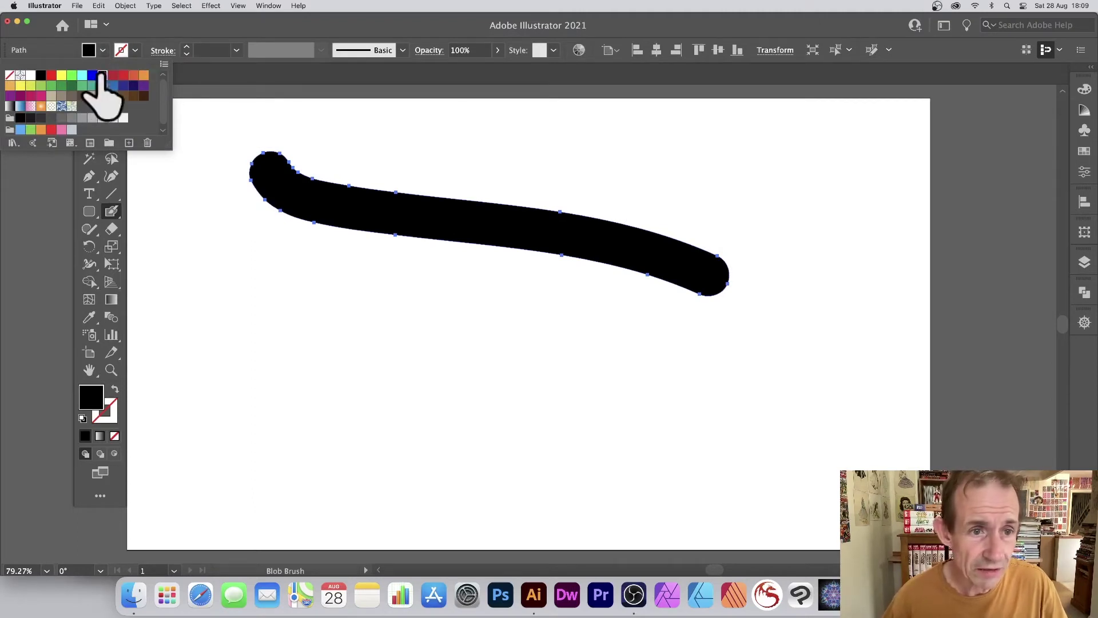
click(103, 76)
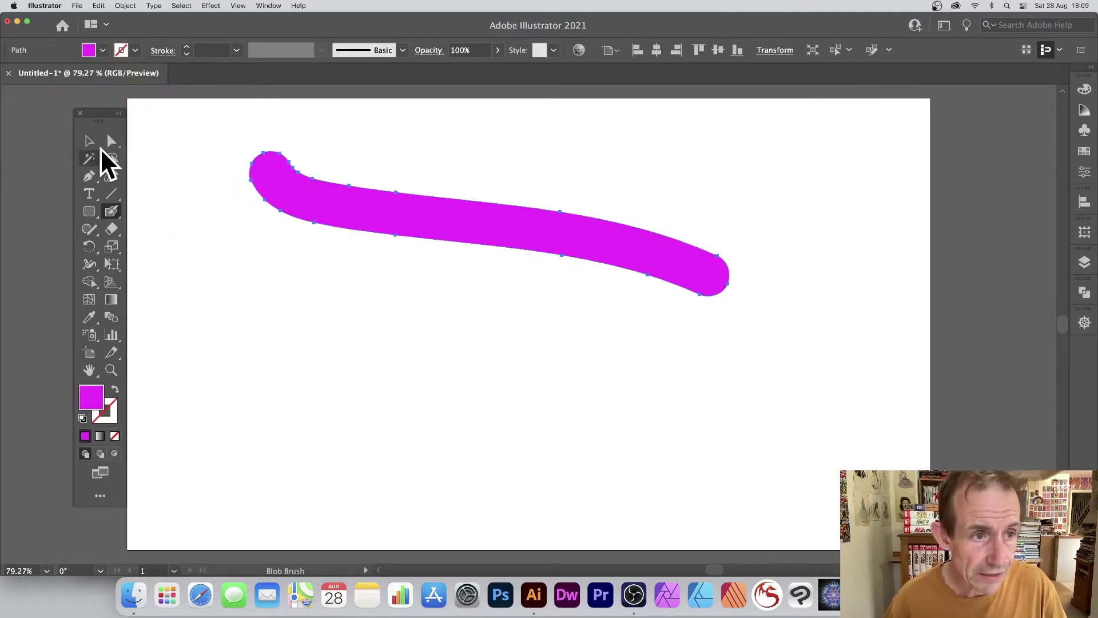
click(89, 141)
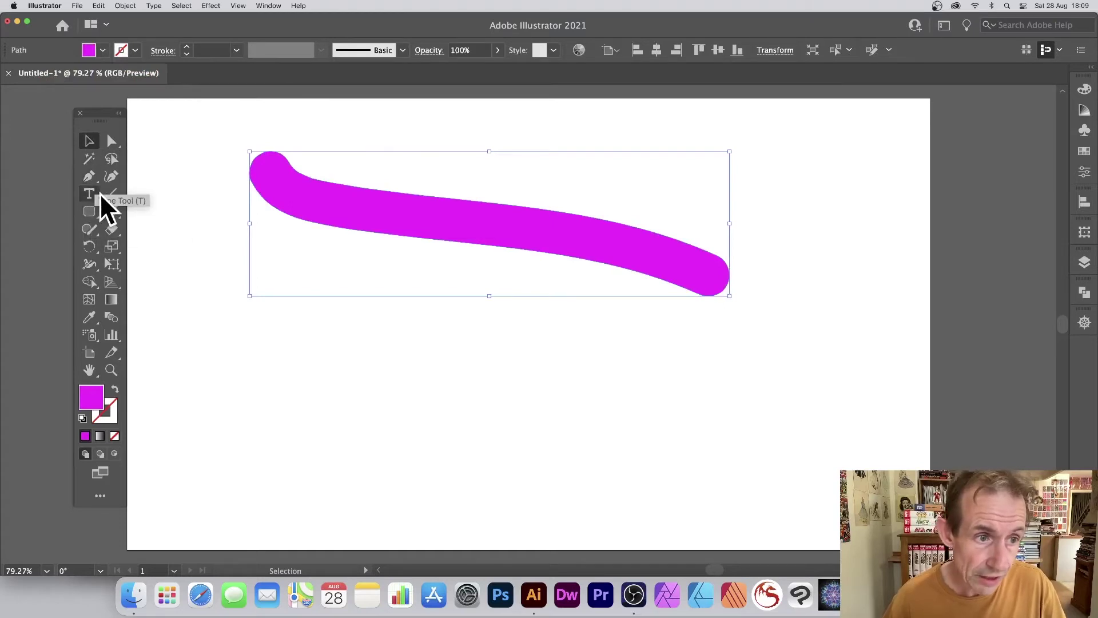
click(113, 210)
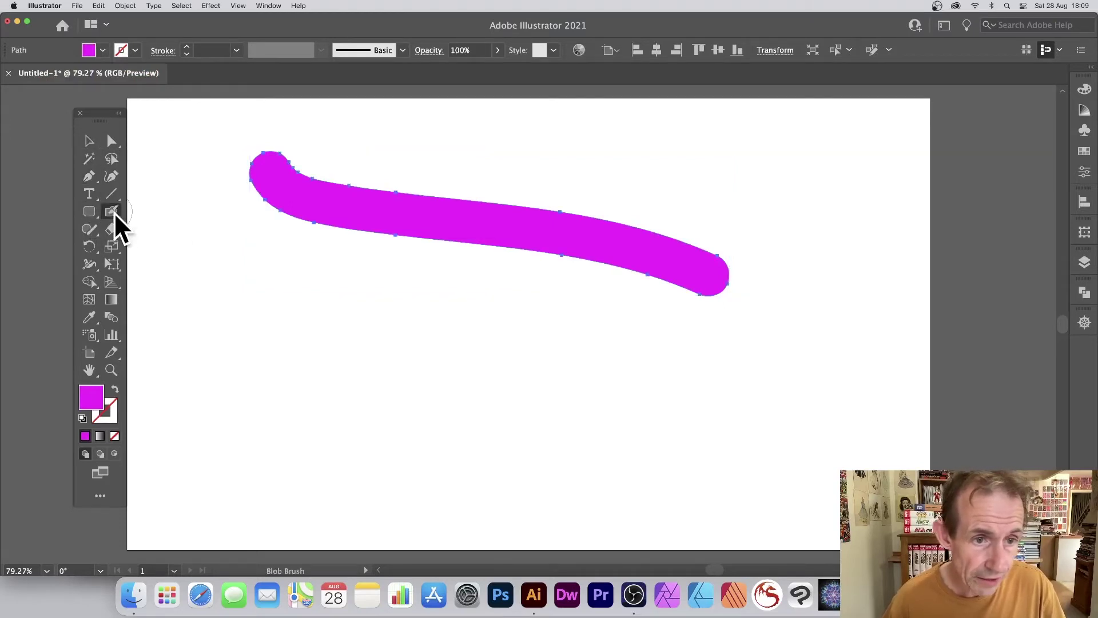
click(89, 142)
click(171, 331)
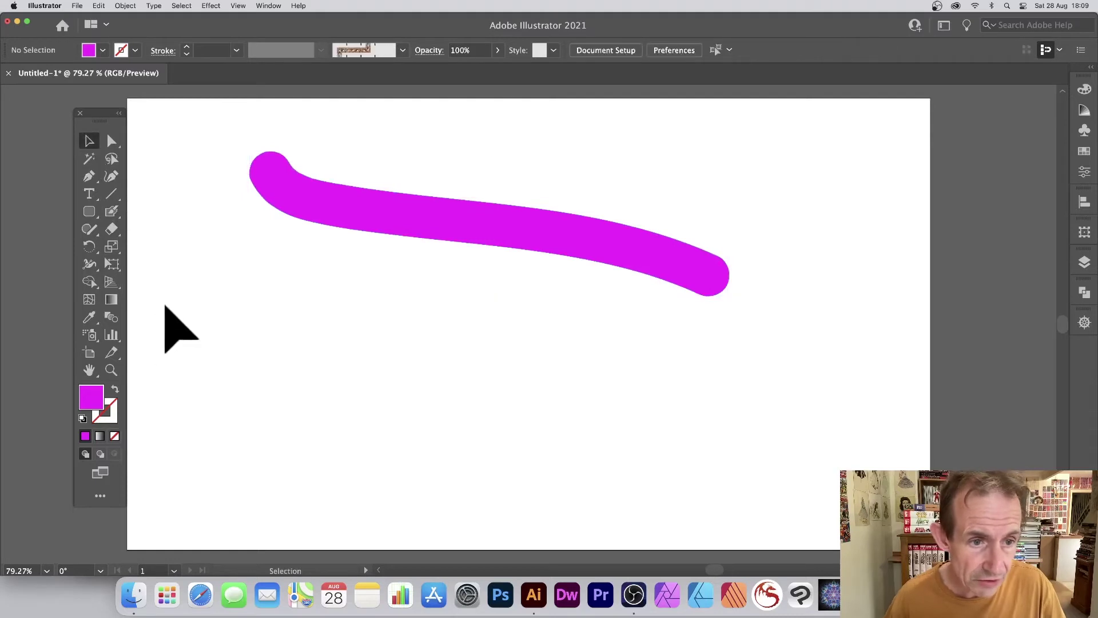
Paint a curved orange-red Blob Brush stroke crossing the magenta one from top to bottom, and check the brush's merge options.
click(115, 209)
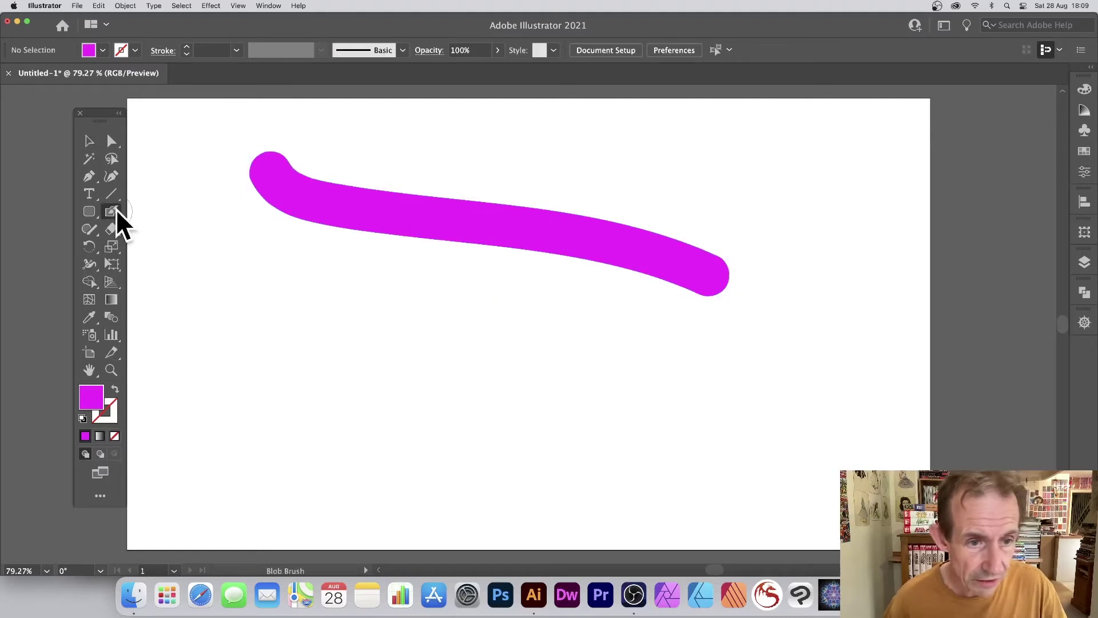
click(103, 50)
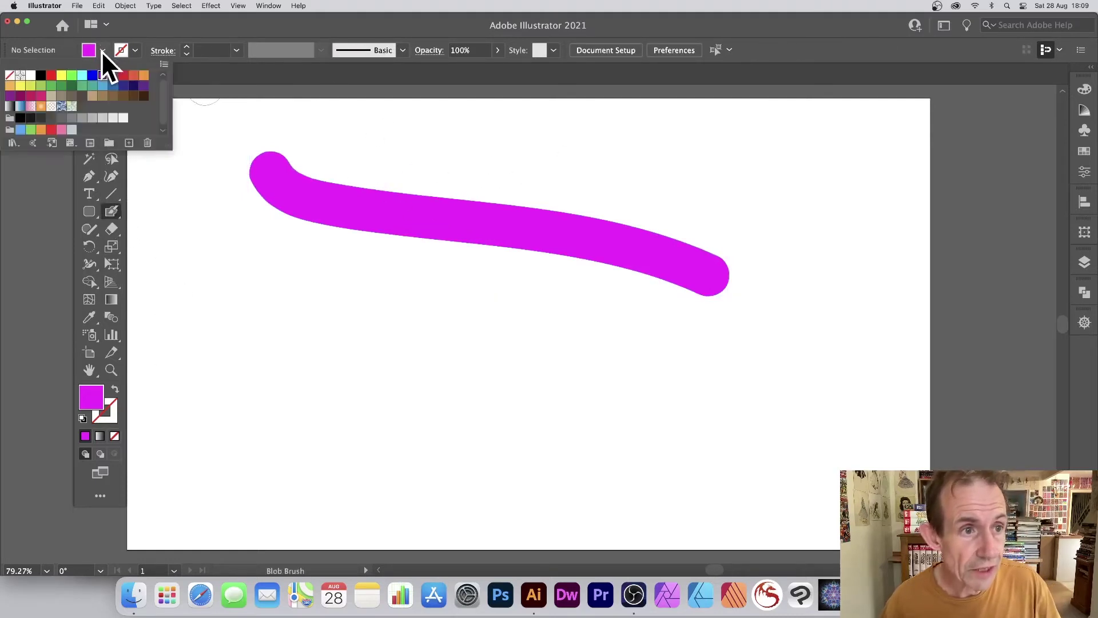
click(132, 75)
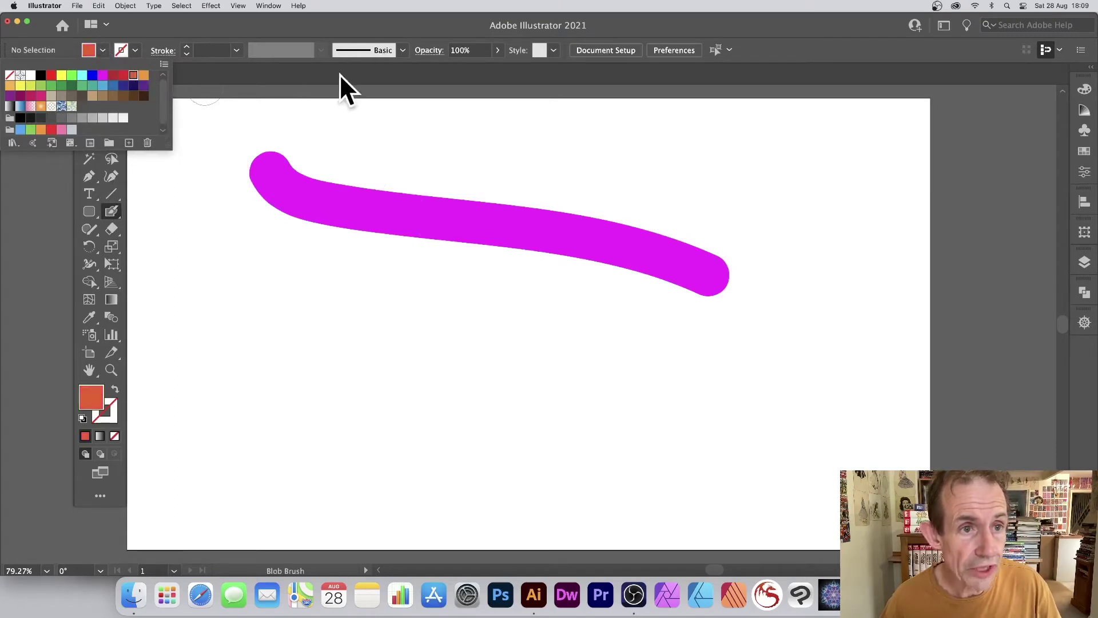
click(311, 30)
mouse_move(395, 130)
mouse_down()
mouse_move(446, 238)
mouse_move(367, 366)
mouse_up()
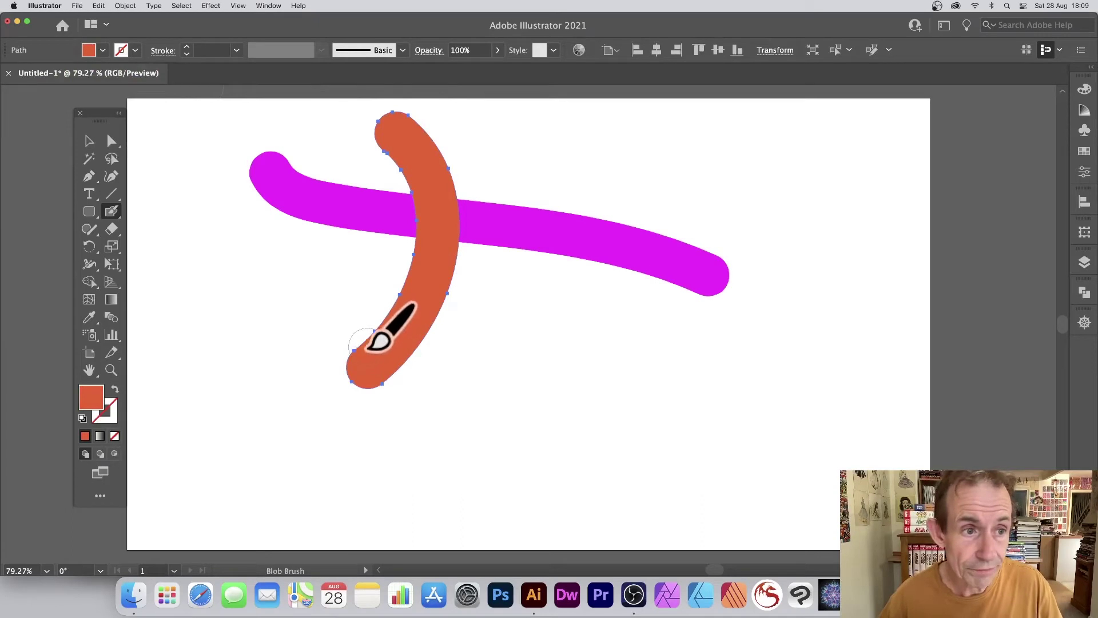
double_click(116, 213)
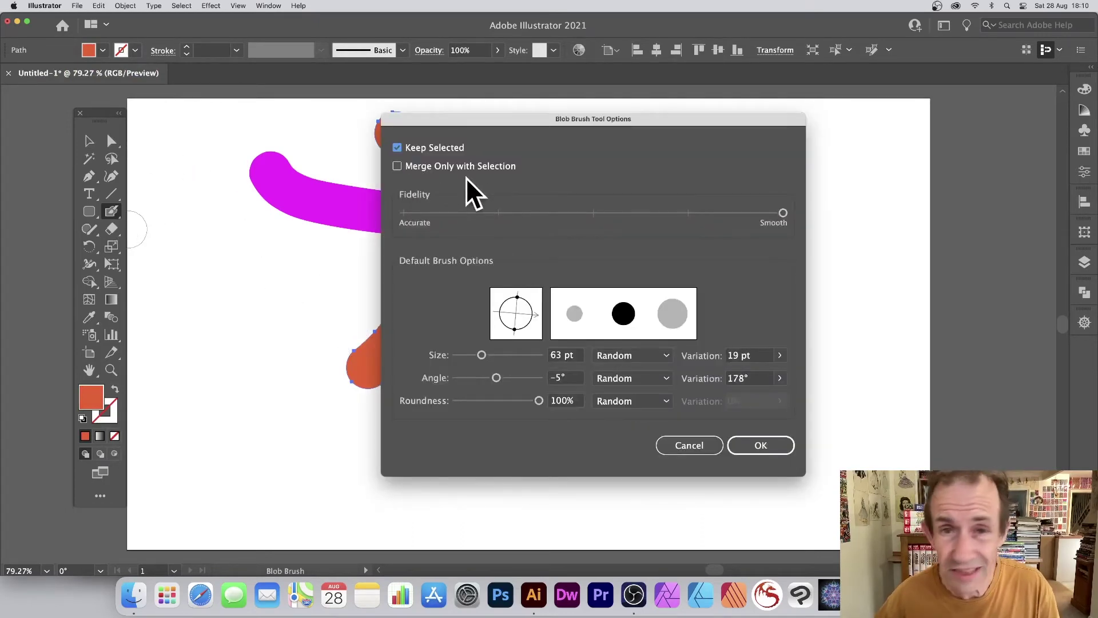
click(710, 440)
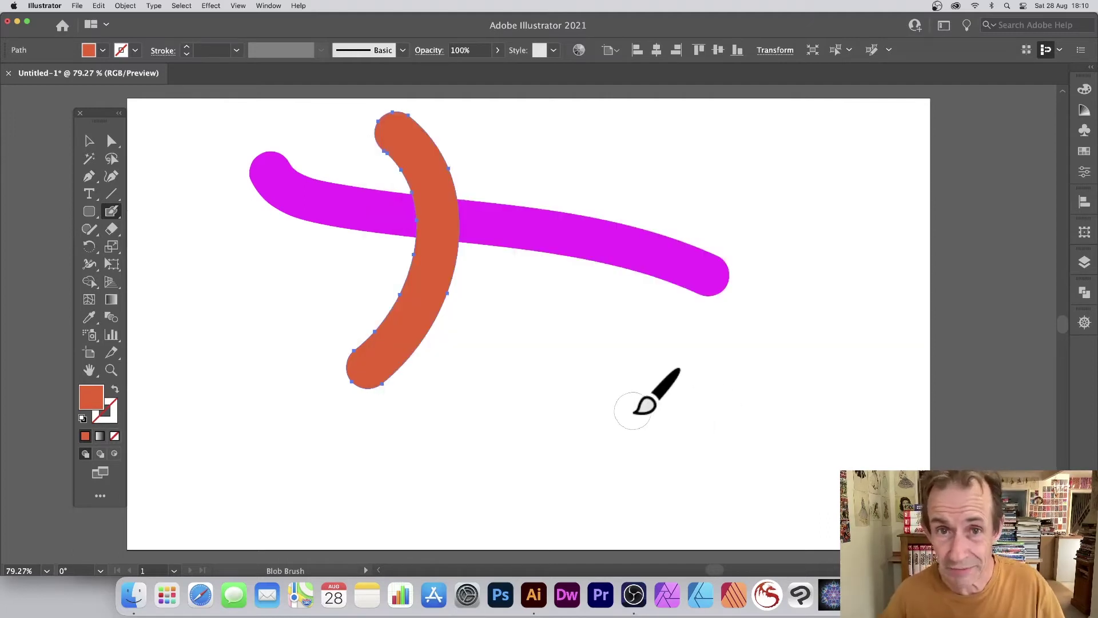
Undo the orange-red stroke and delete the magenta stroke.
key(super+z)
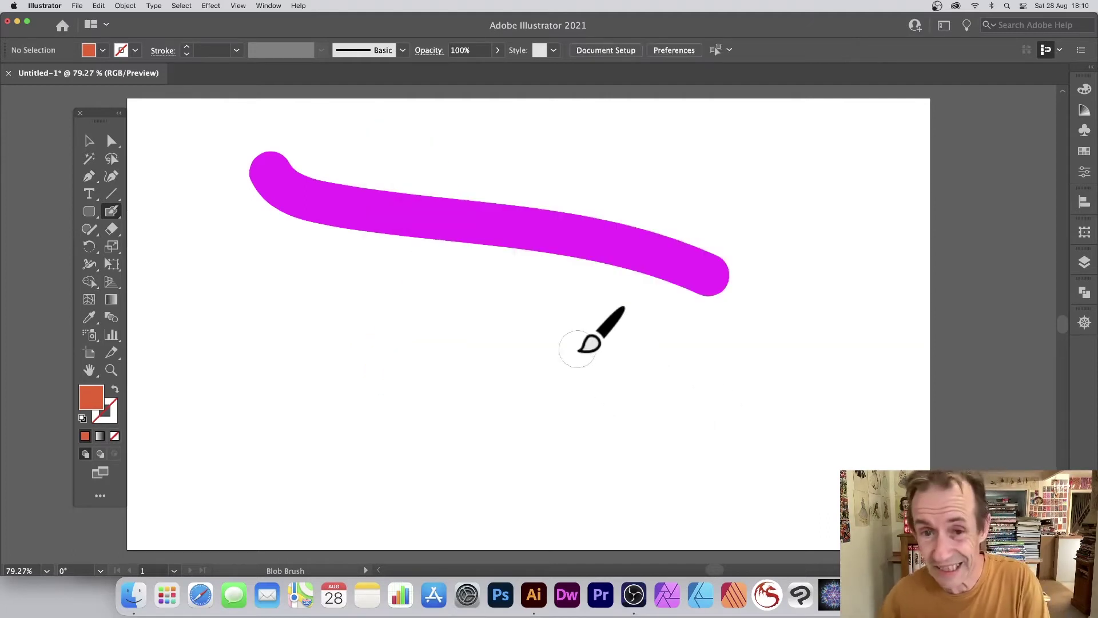
click(87, 143)
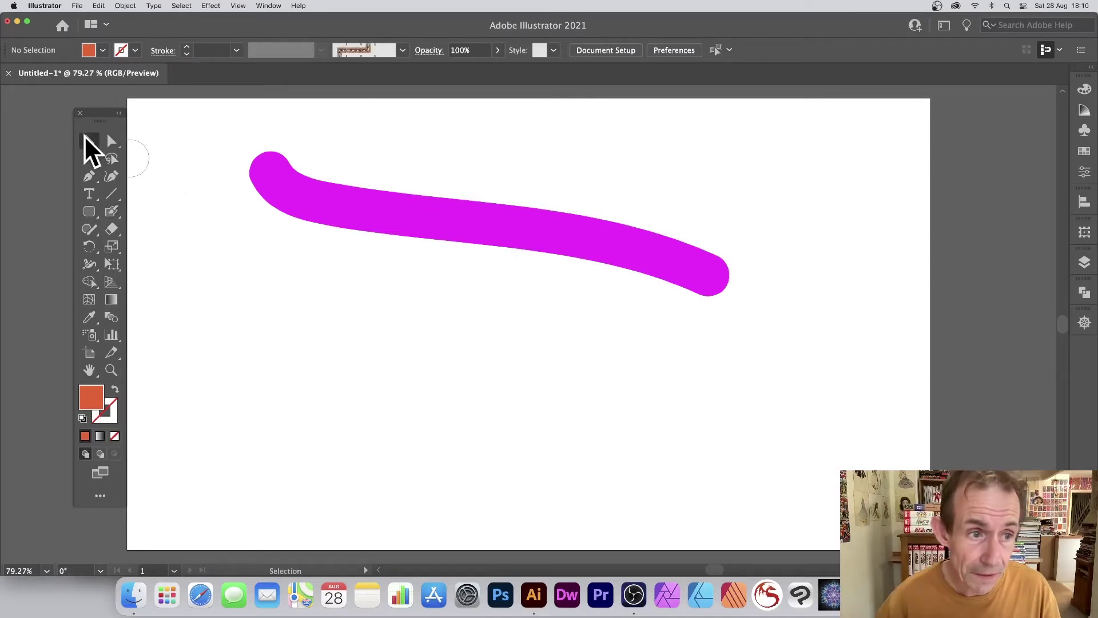
click(325, 218)
key(Delete)
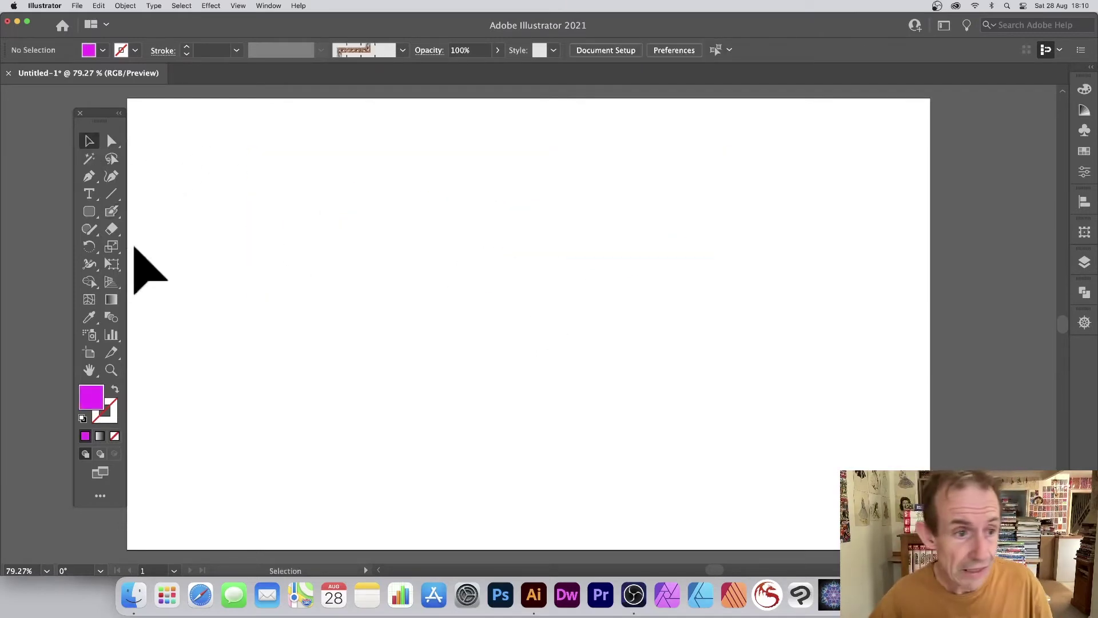
Draw a large magenta rounded rectangle in the upper middle of the artboard.
click(86, 211)
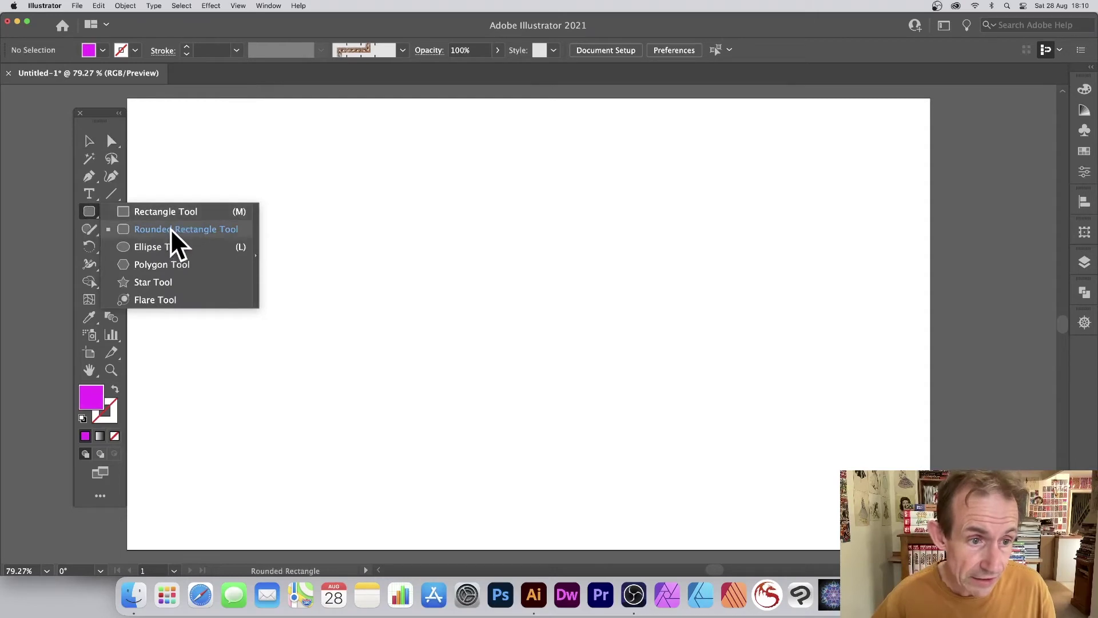
click(170, 229)
drag(307, 143, 638, 370)
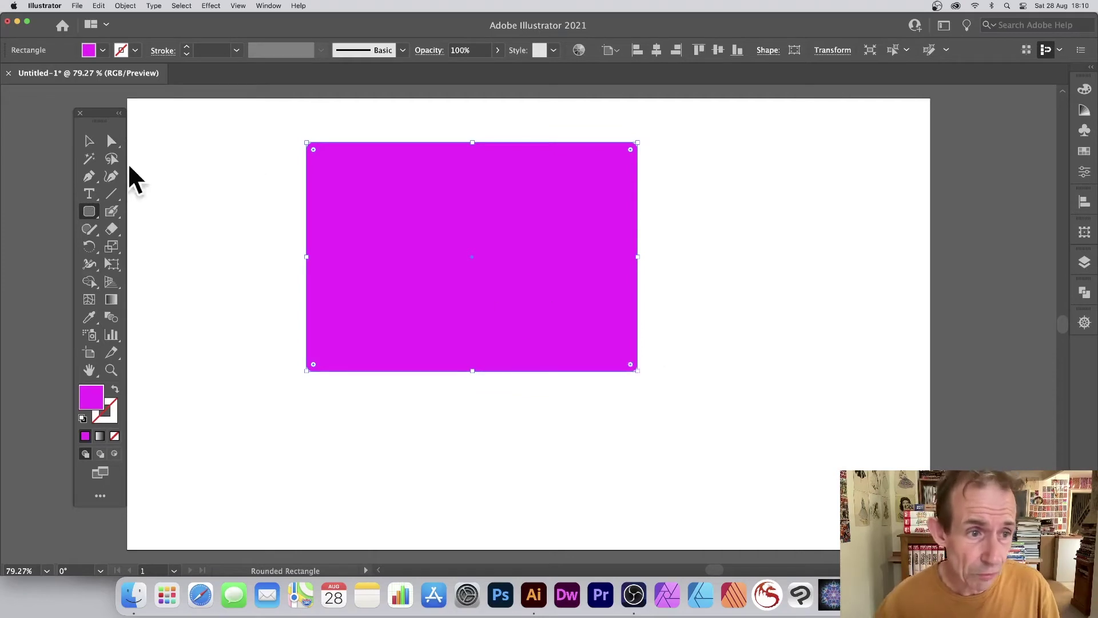
Paint twelve magenta Blob Brush arms reaching outward around the rounded rectangle, overlapping it so that they merge with it.
click(112, 211)
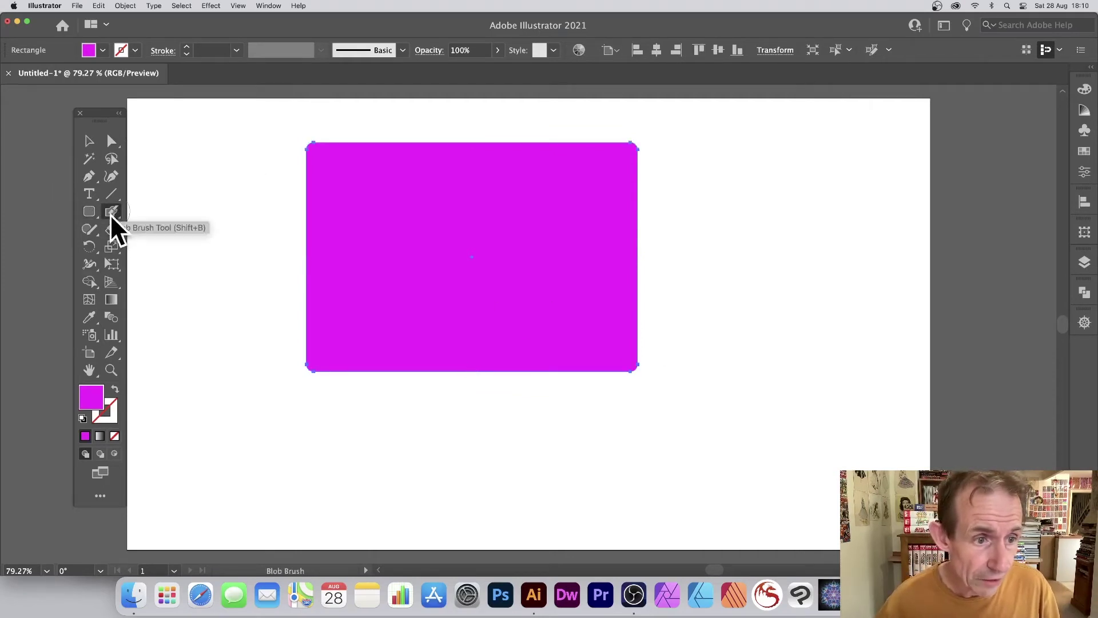
drag(112, 212, 164, 228)
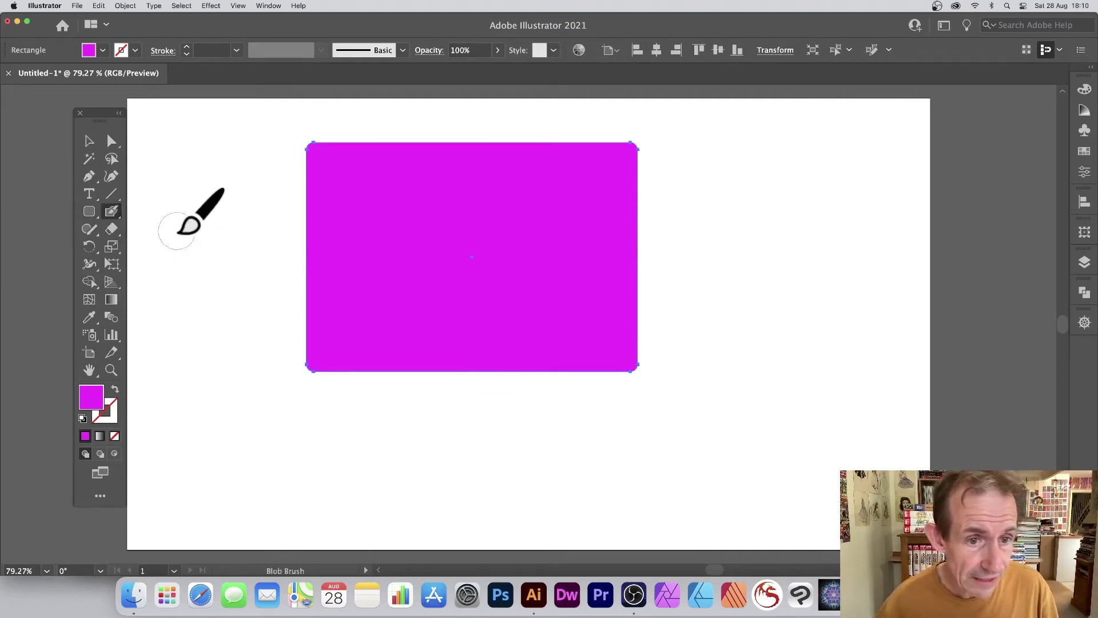
drag(314, 117, 417, 182)
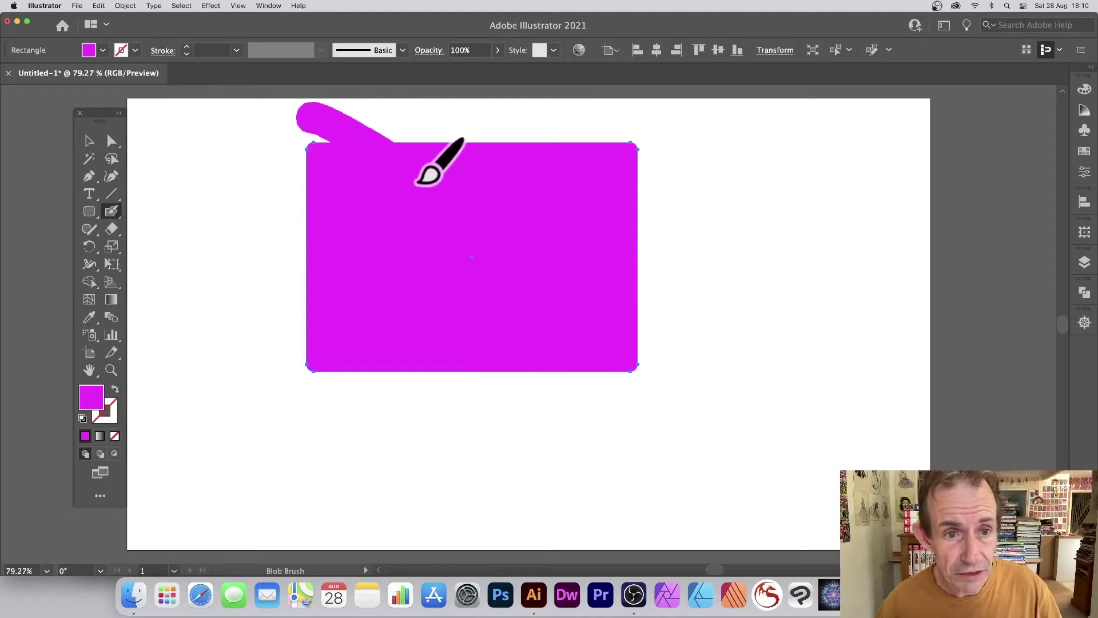
drag(311, 181, 213, 175)
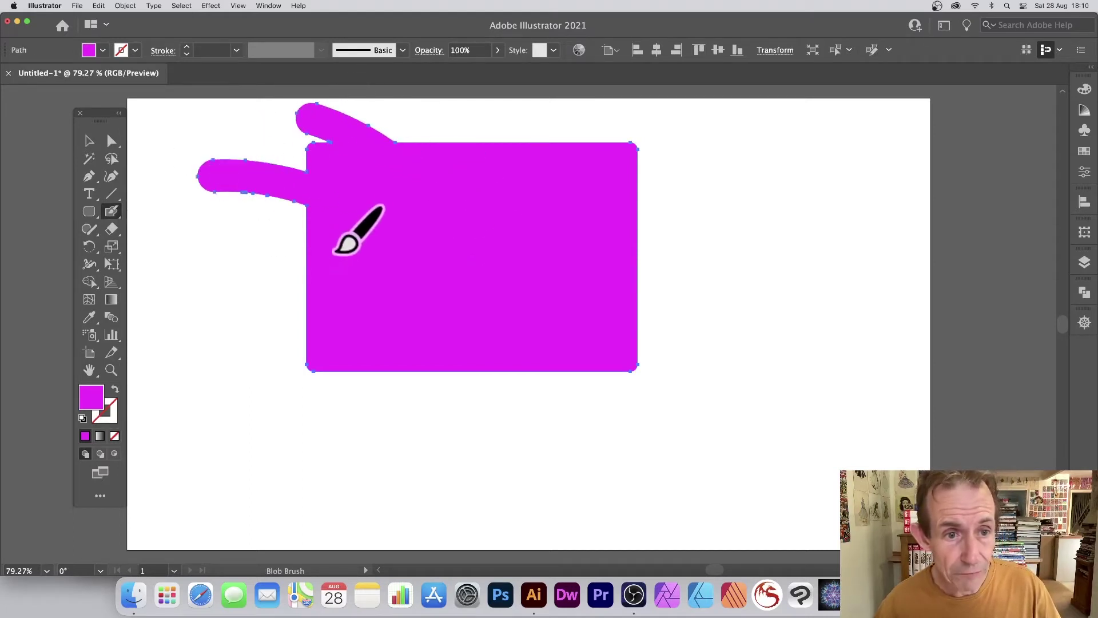
drag(336, 252, 194, 266)
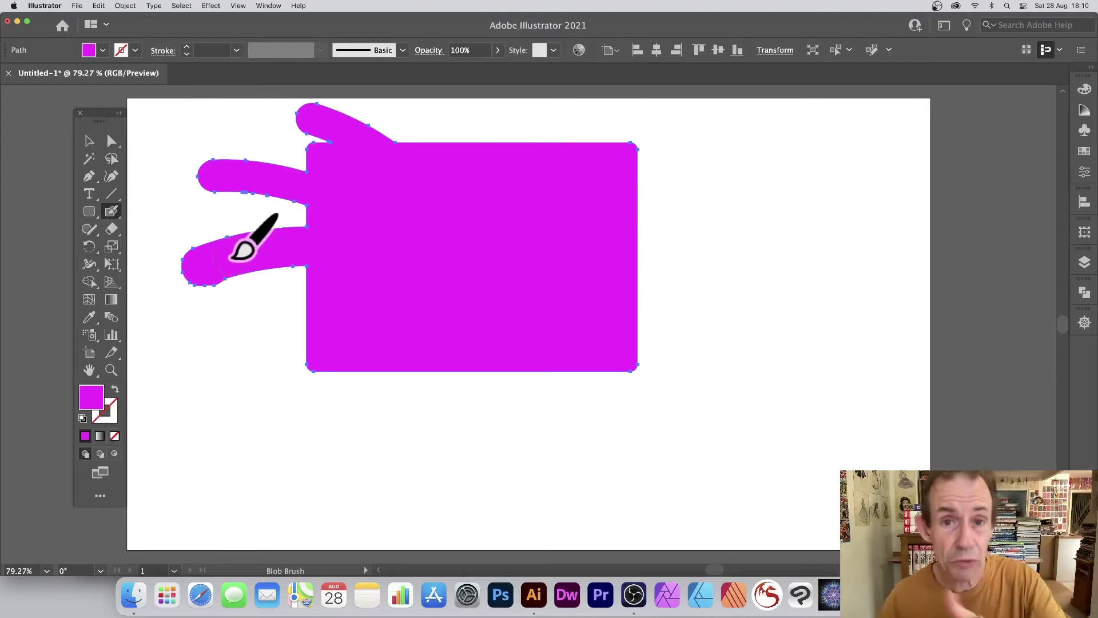
drag(320, 277, 209, 369)
drag(343, 338, 207, 476)
drag(431, 260, 337, 478)
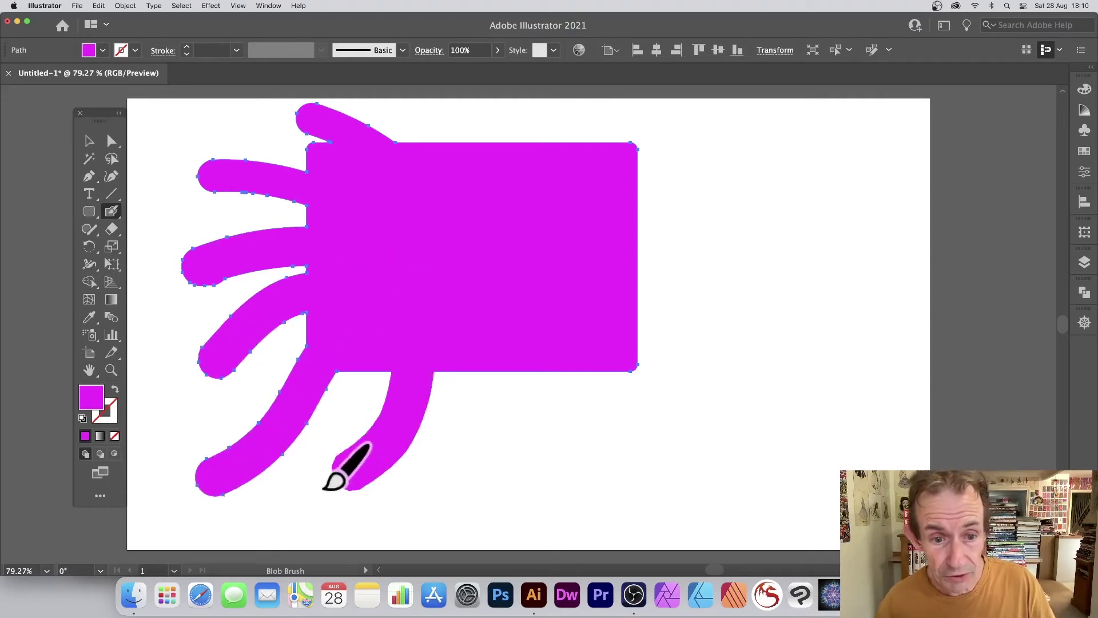
drag(438, 312, 531, 496)
drag(525, 341, 672, 500)
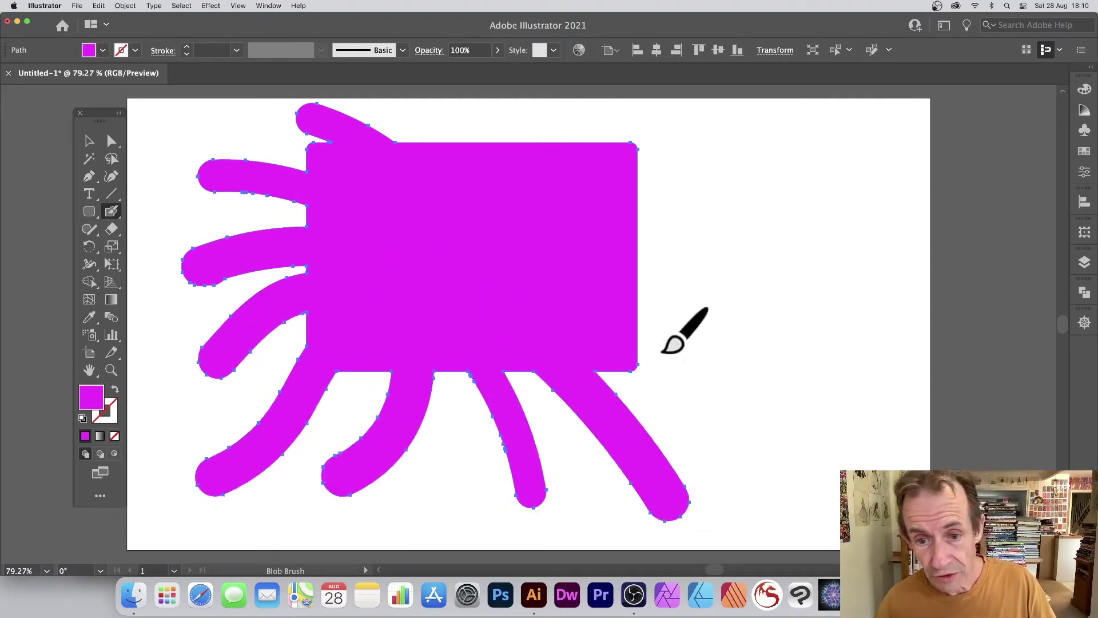
drag(663, 350, 792, 398)
drag(578, 281, 830, 262)
drag(586, 256, 778, 208)
mouse_move(552, 194)
mouse_down()
mouse_move(681, 132)
mouse_move(659, 122)
mouse_up()
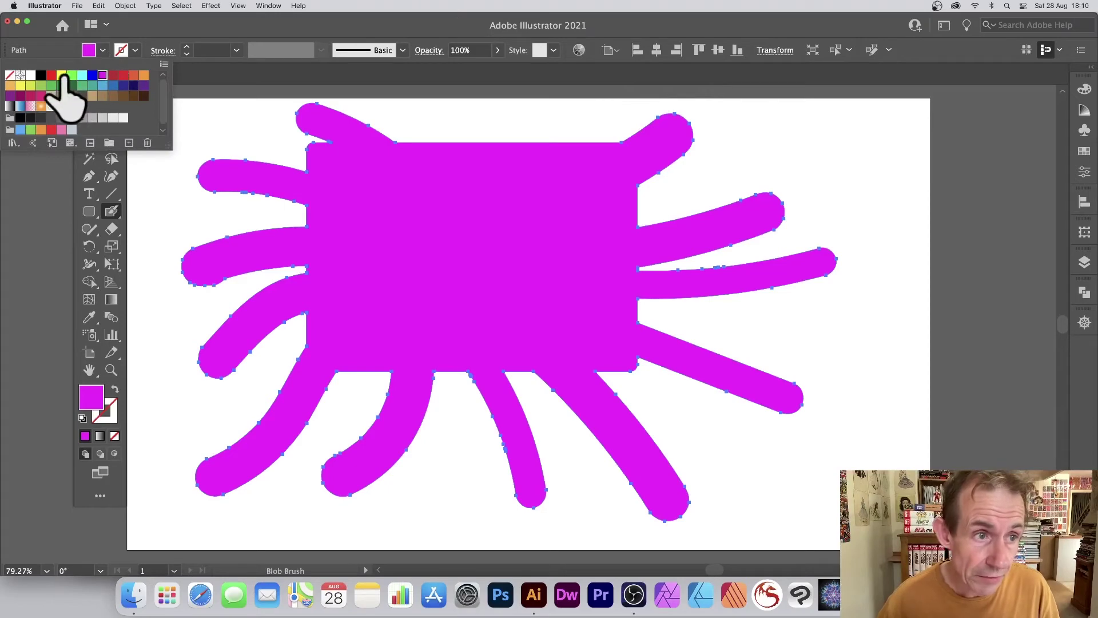
Recolour the merged rectangle-and-arms shape yellow.
click(61, 75)
click(77, 167)
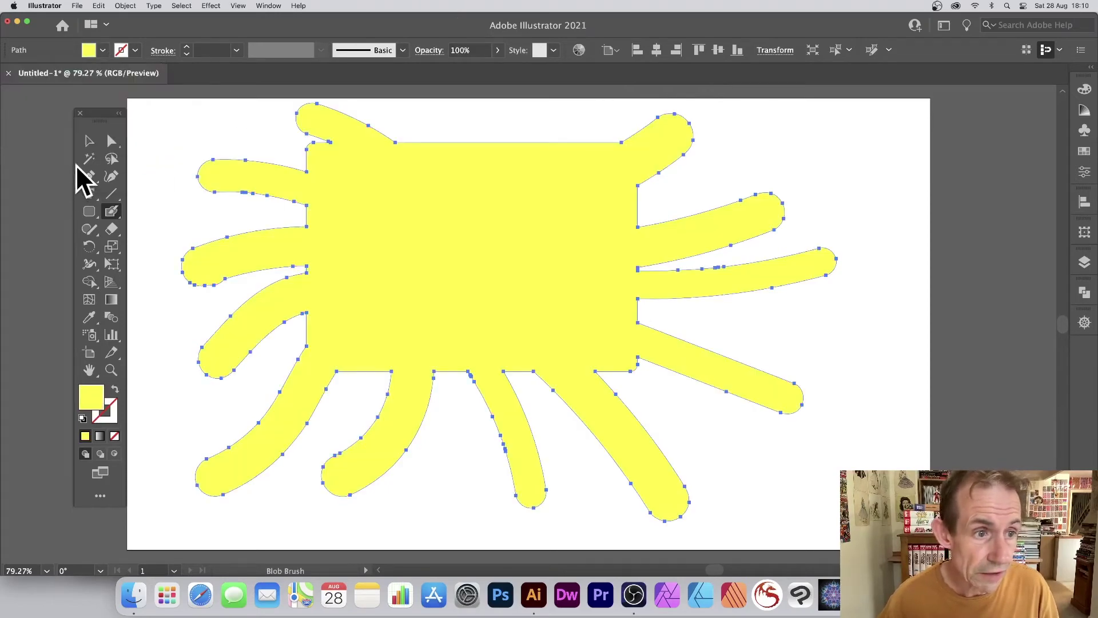
Try a bright green Blob Brush stroke running across the yellow shape's lower-right arms into its centre, and undo it.
click(87, 141)
click(154, 123)
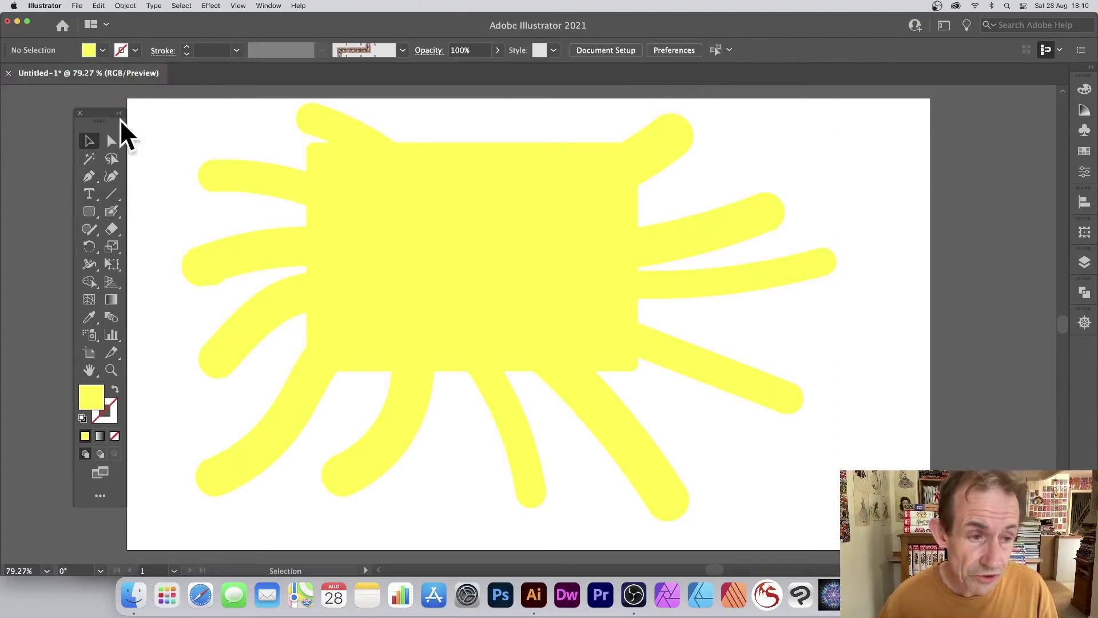
click(111, 211)
click(103, 50)
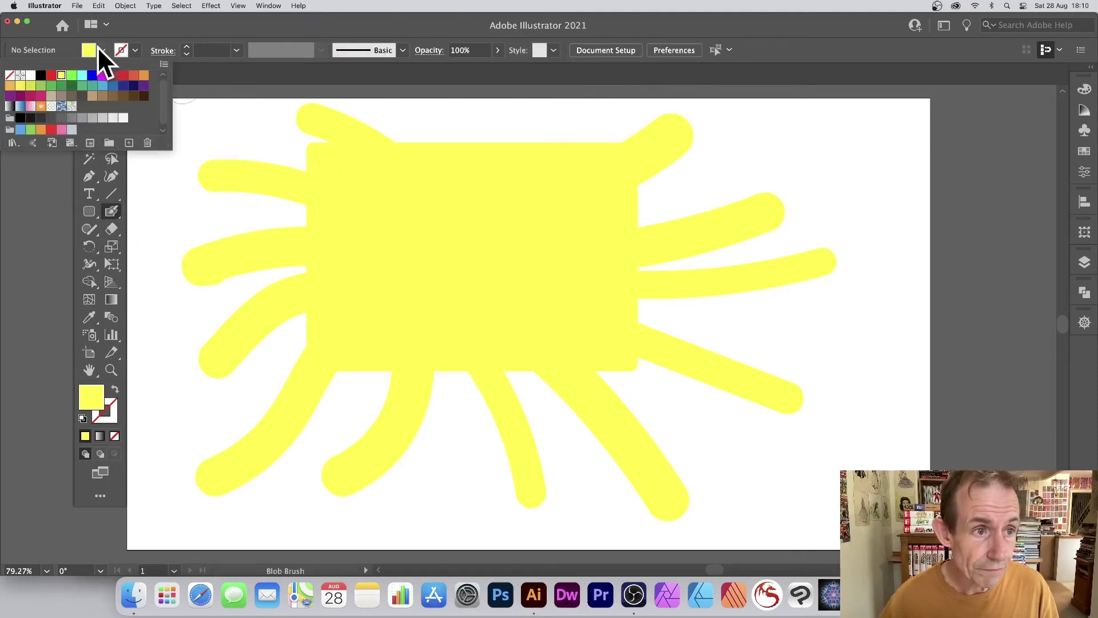
click(72, 75)
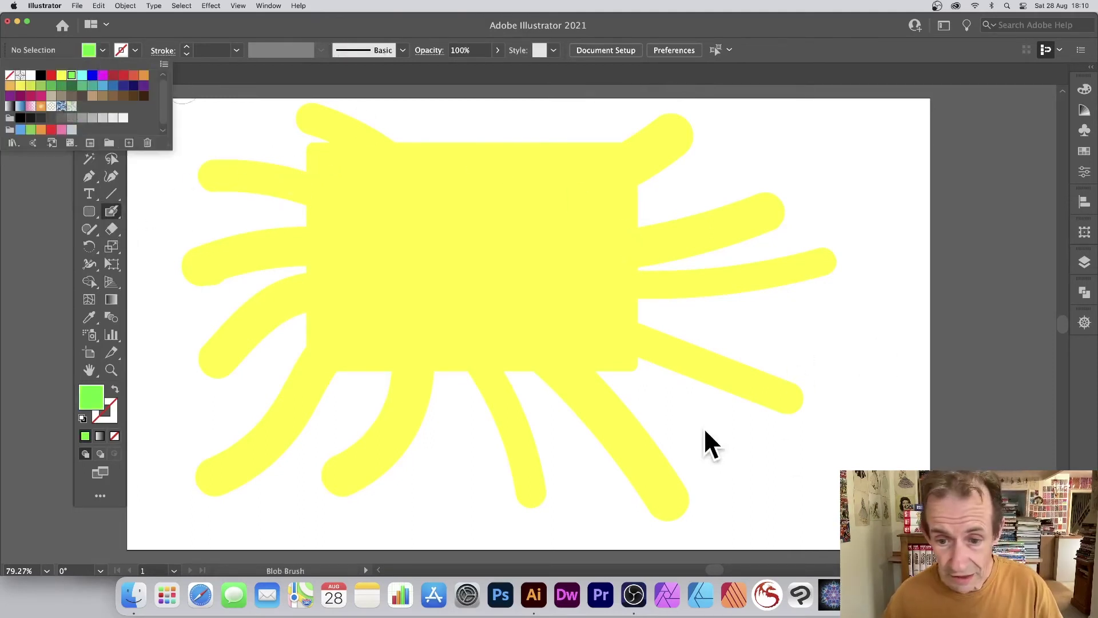
drag(736, 456, 468, 267)
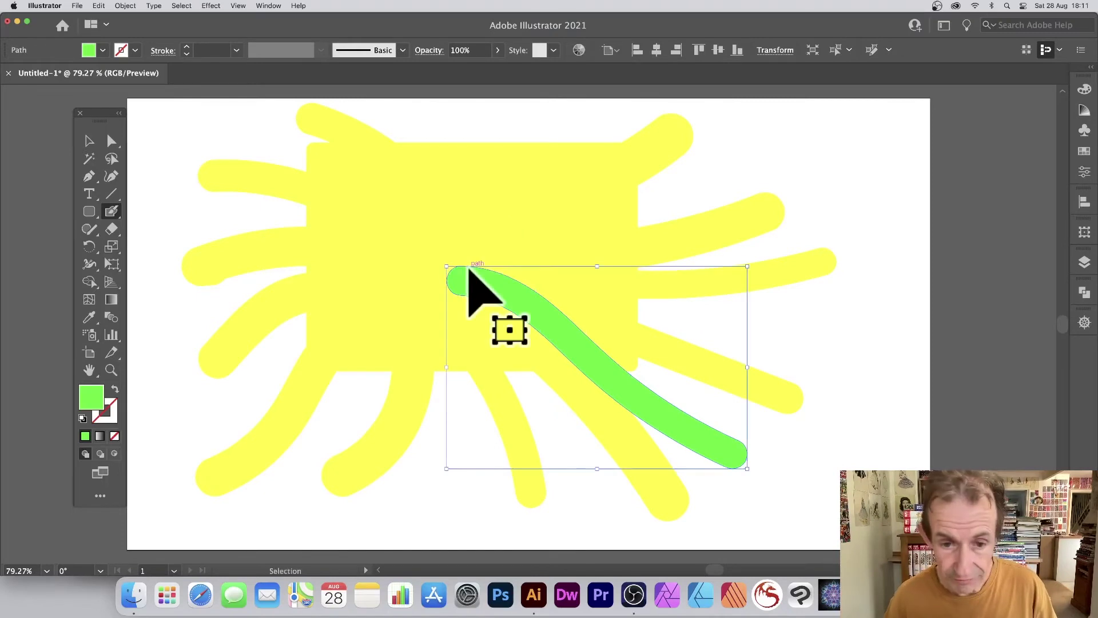
key(super+z)
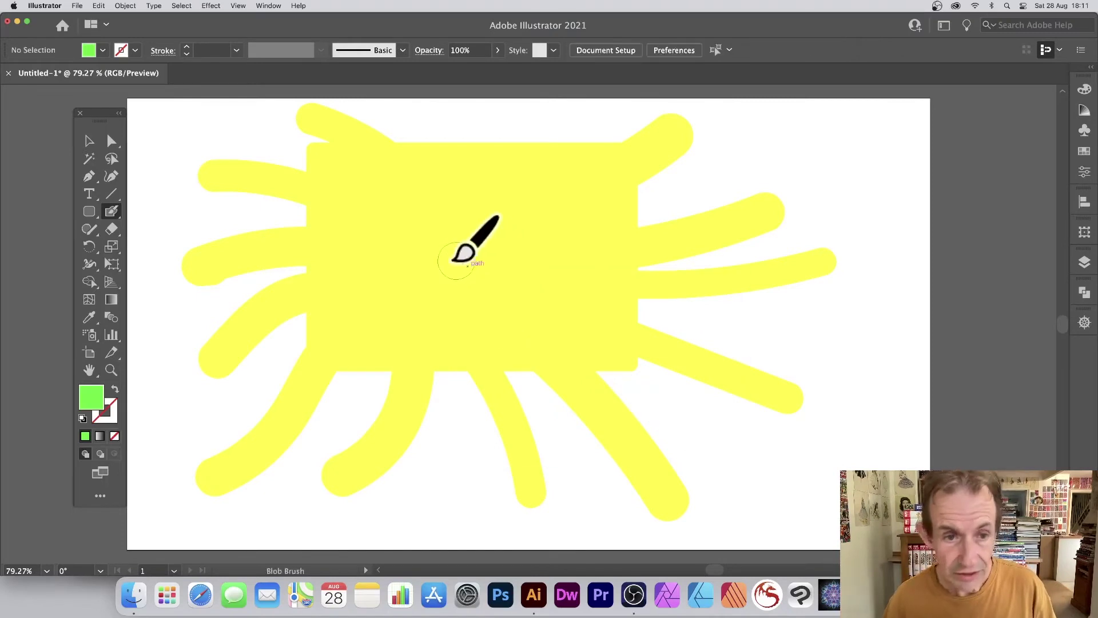
Give the yellow merged shape a 6 pt black stroke with the elliptical variable width profile.
click(87, 142)
click(361, 192)
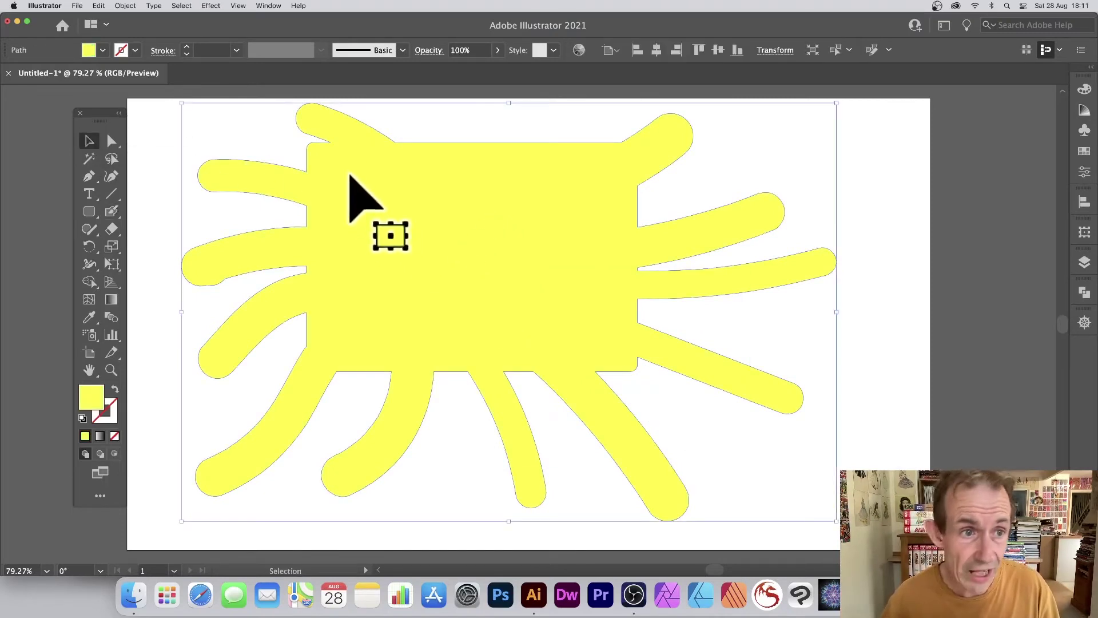
click(237, 51)
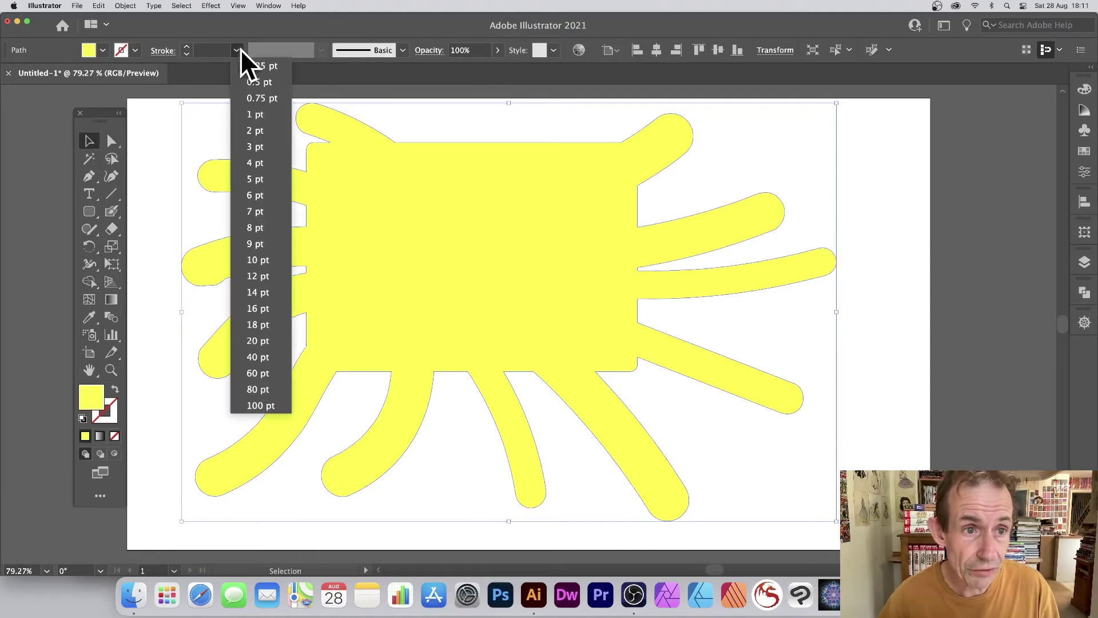
click(255, 195)
click(321, 51)
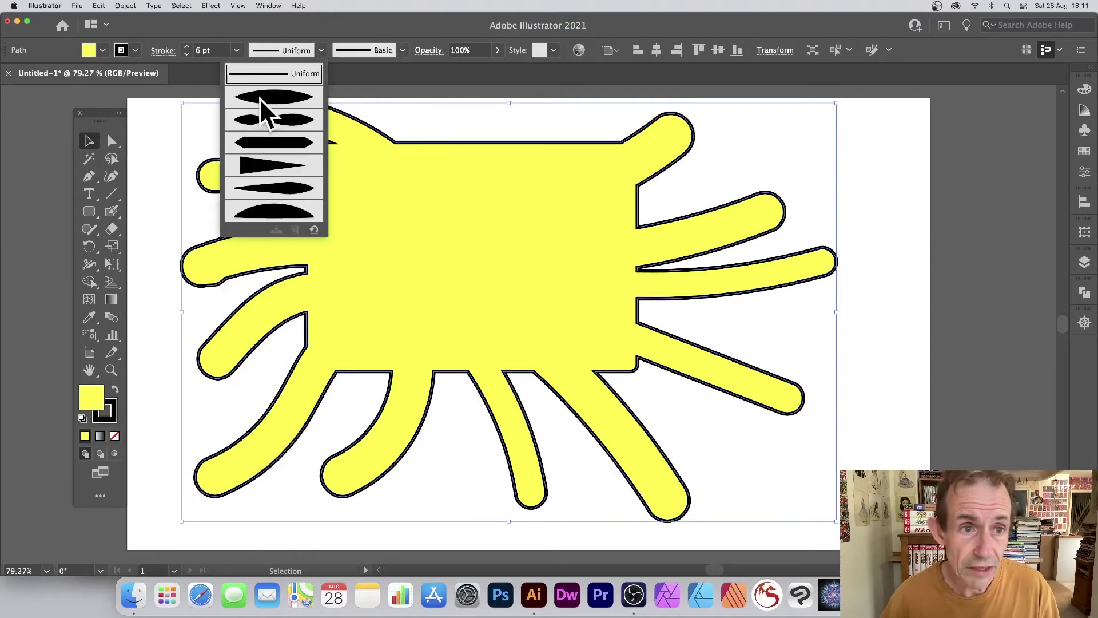
click(260, 97)
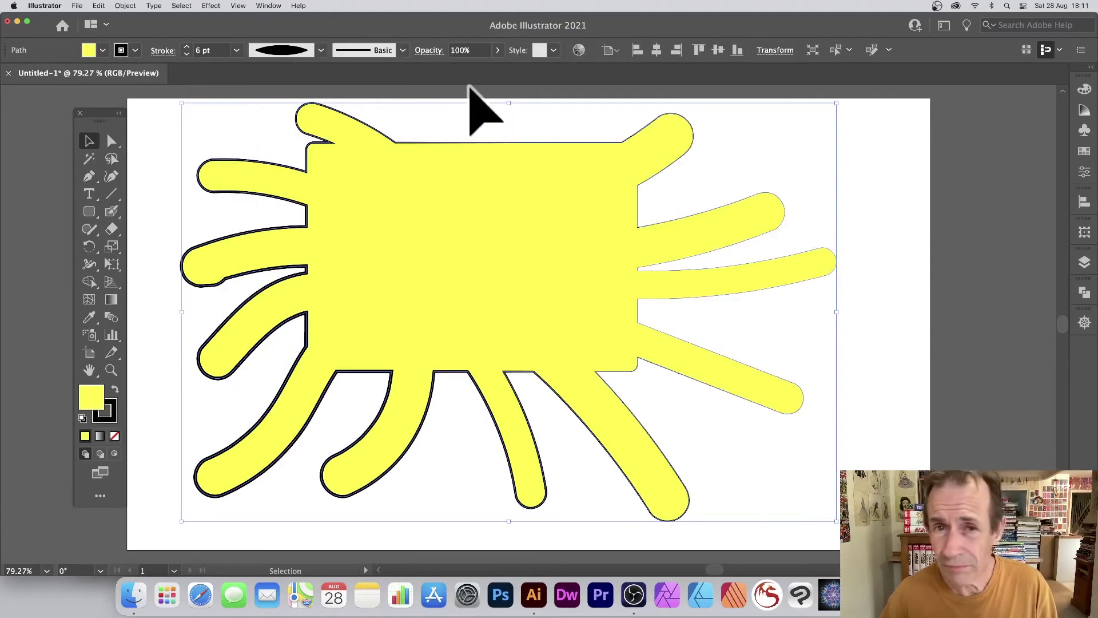
Delete the outlined yellow shape, and bring the Appearance attributes into full view with the Blob Brush active.
key(Delete)
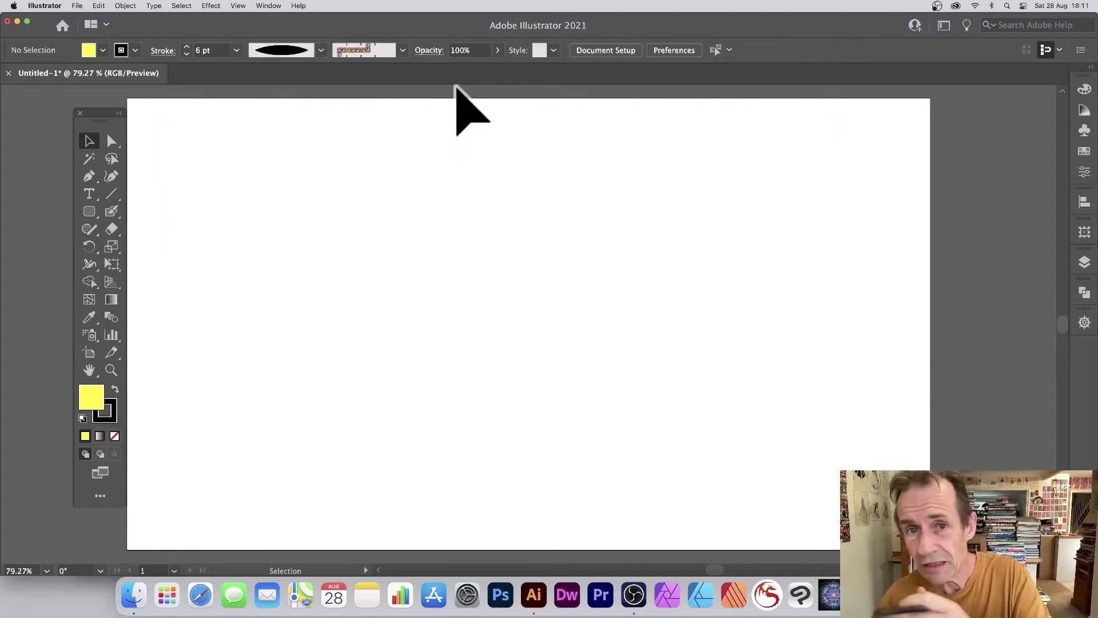
click(111, 211)
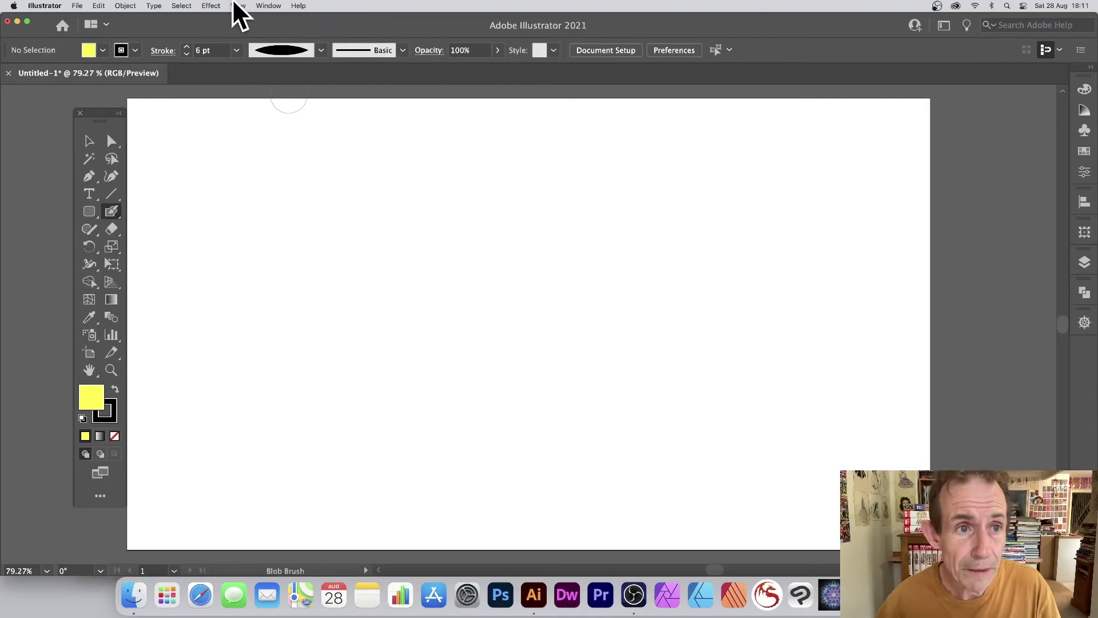
click(264, 7)
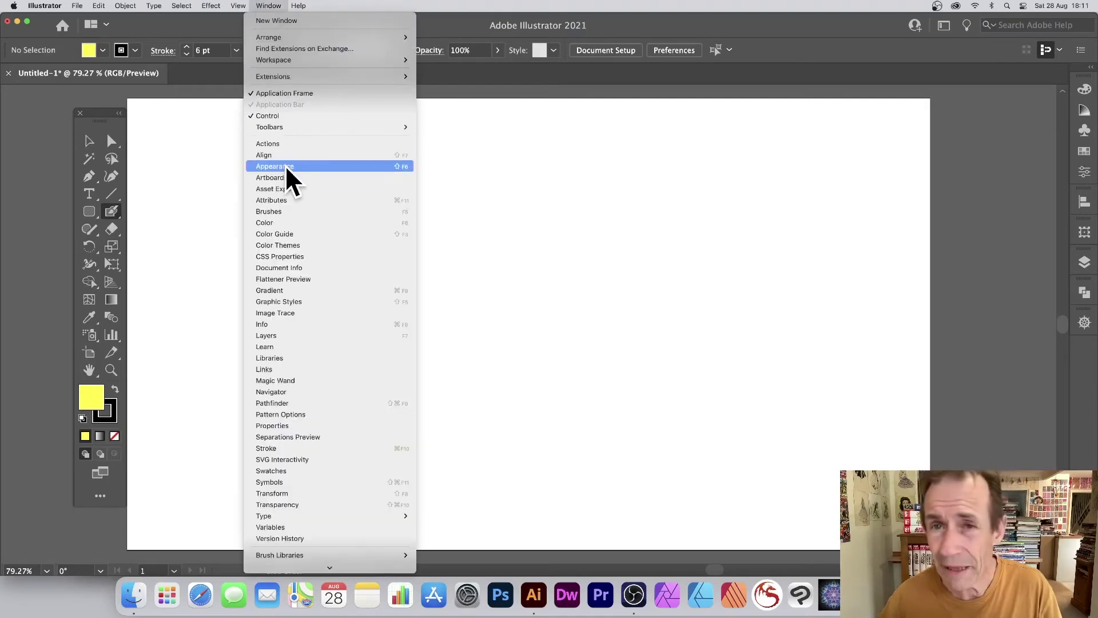
click(283, 165)
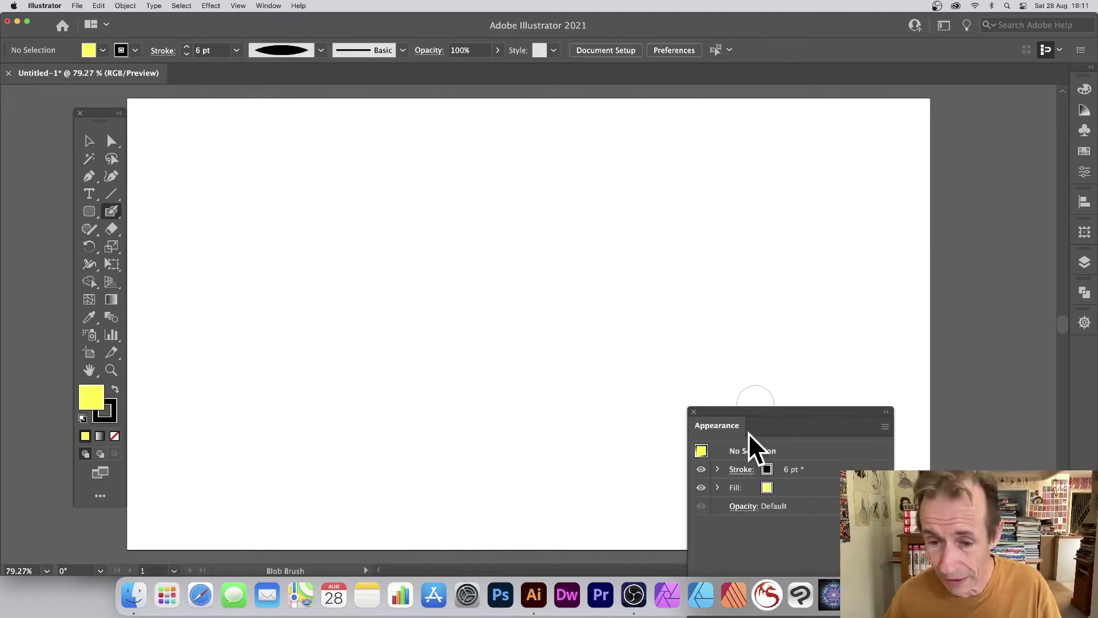
drag(743, 413, 773, 128)
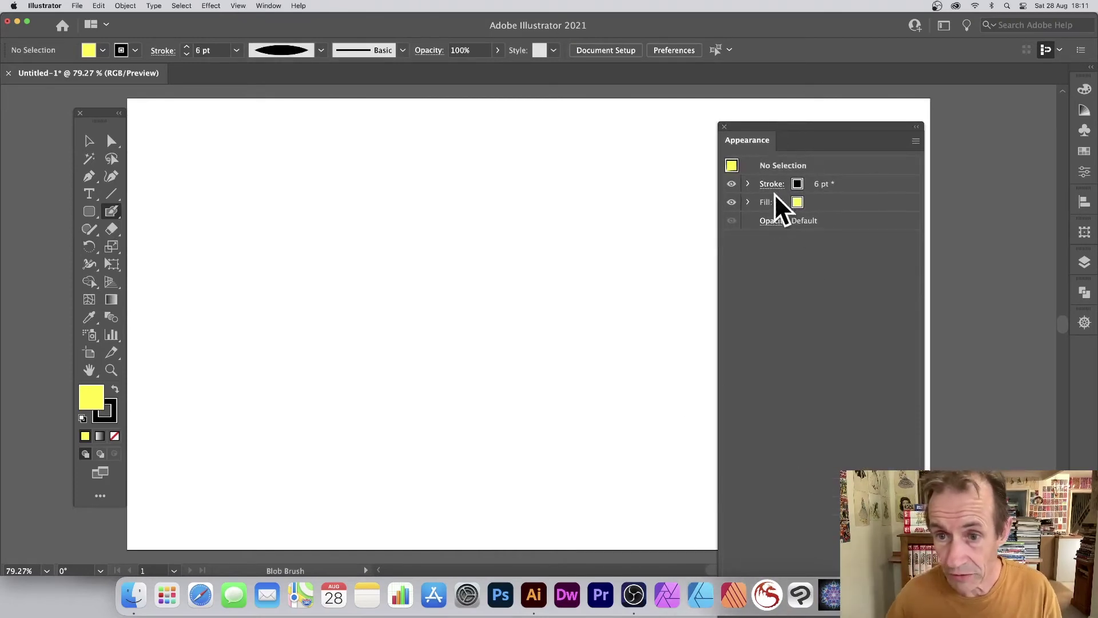
Paint a curved, nearly horizontal Blob Brush stroke across the upper part of the artboard and give it a red fill.
click(799, 200)
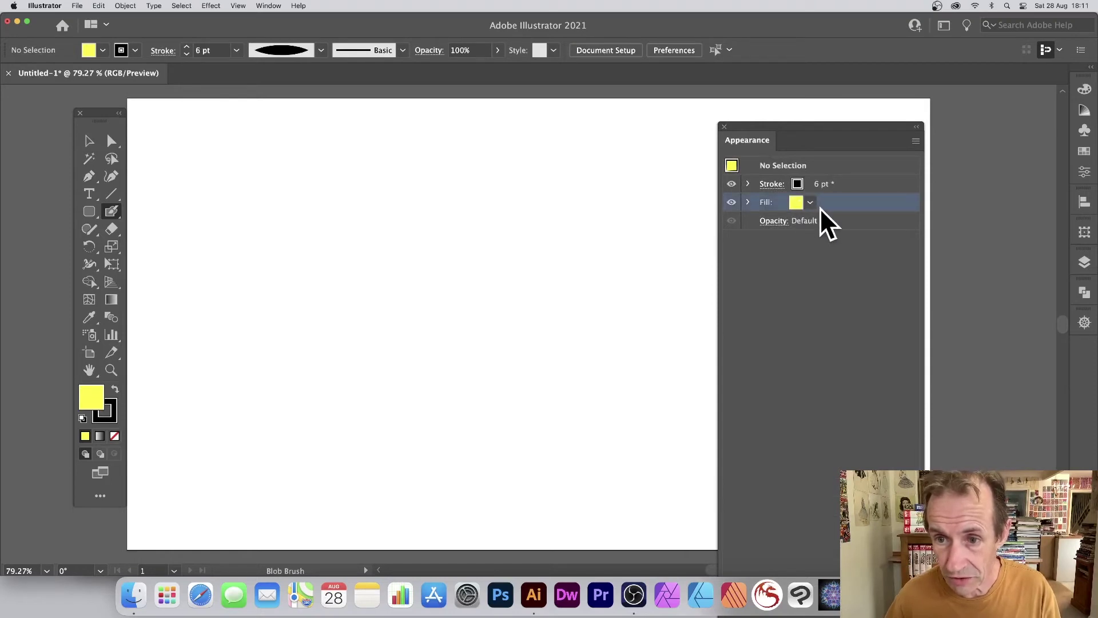
click(810, 202)
click(696, 227)
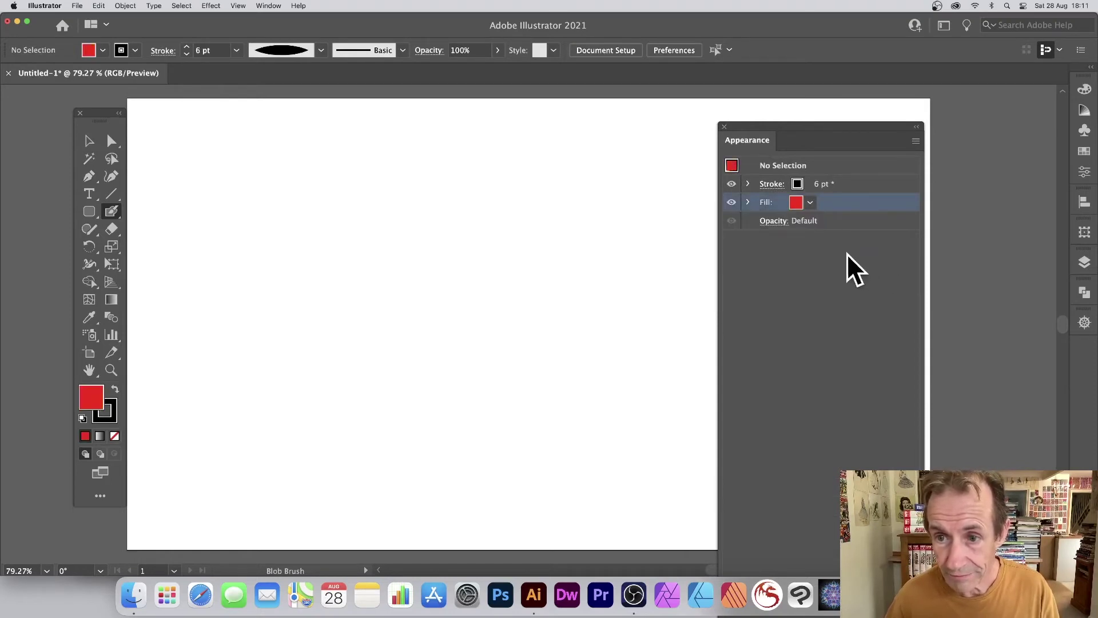
mouse_move(243, 172)
mouse_down()
mouse_move(384, 220)
mouse_move(579, 240)
mouse_up()
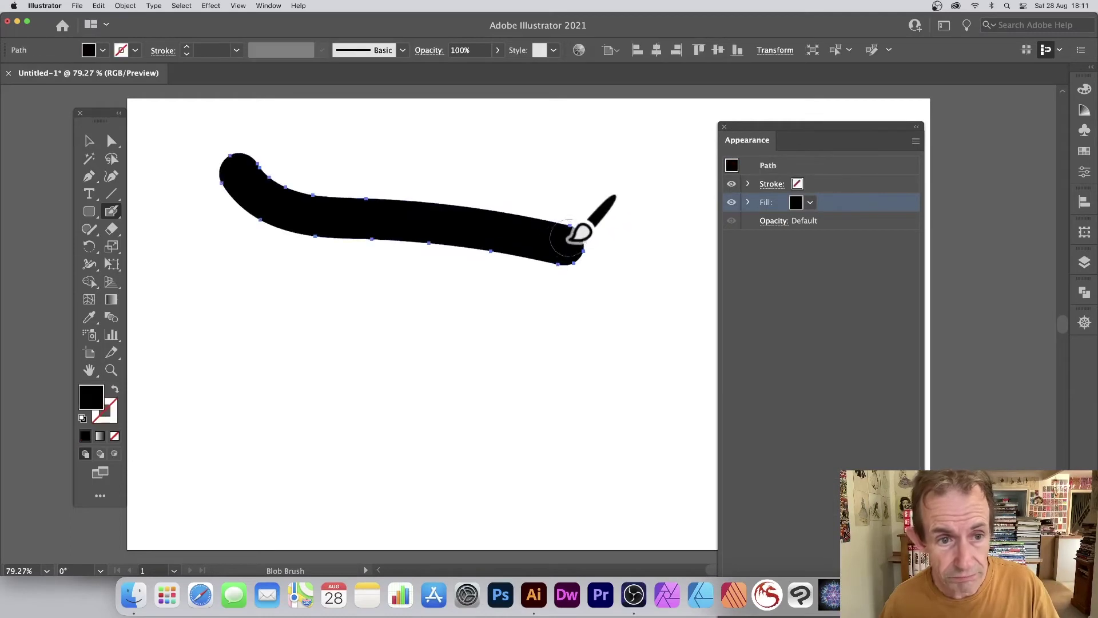
click(103, 50)
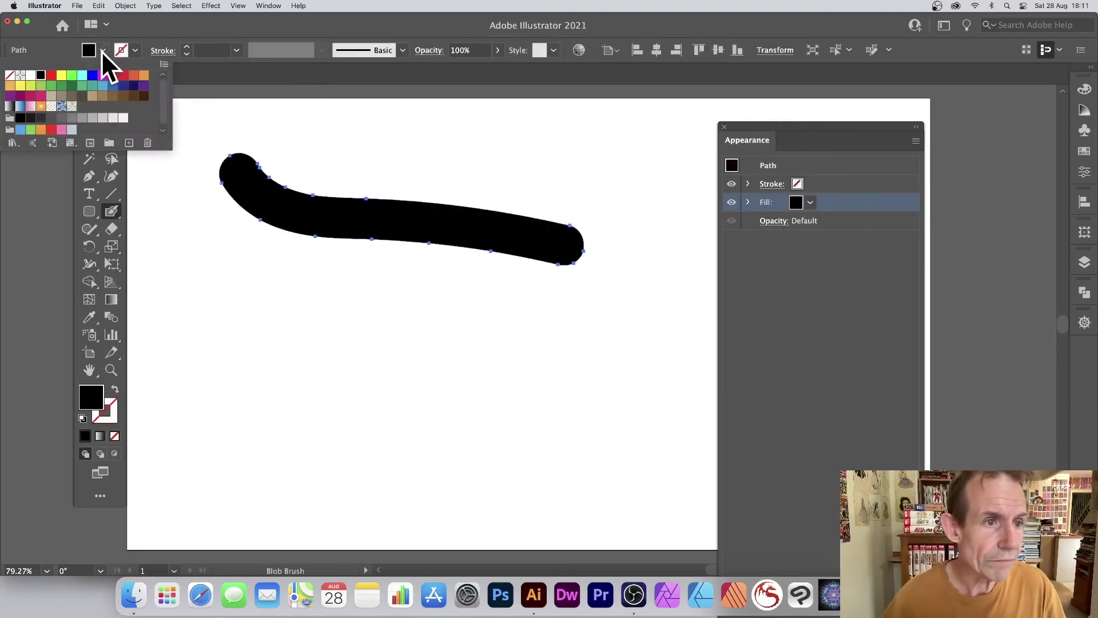
click(51, 75)
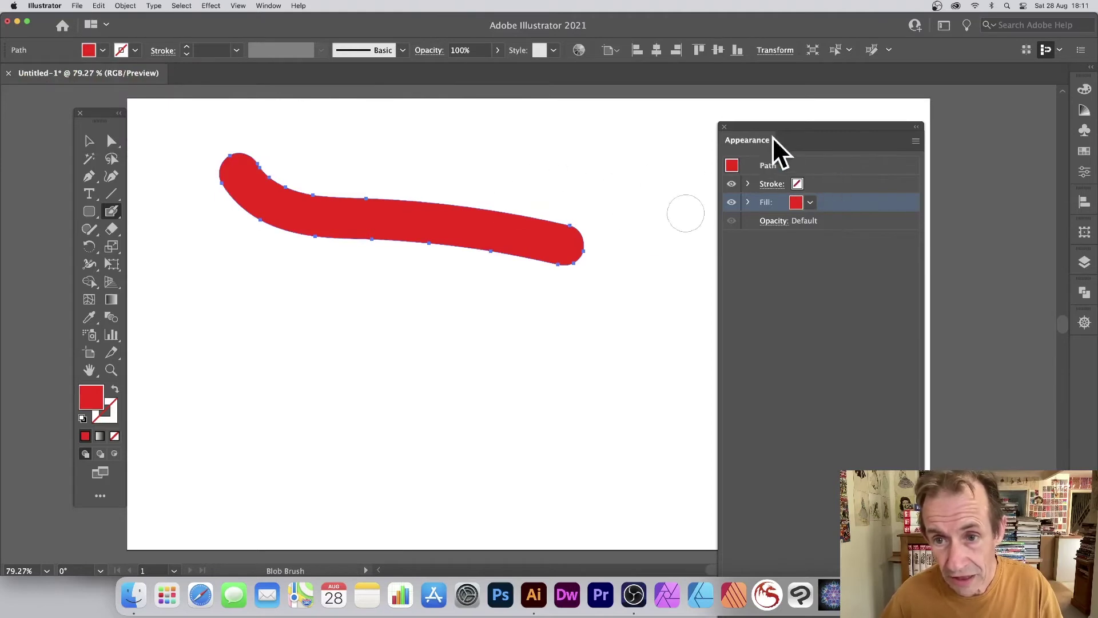
Add a black 7 pt stroke to the red painted shape through its appearance attributes.
click(749, 183)
click(797, 184)
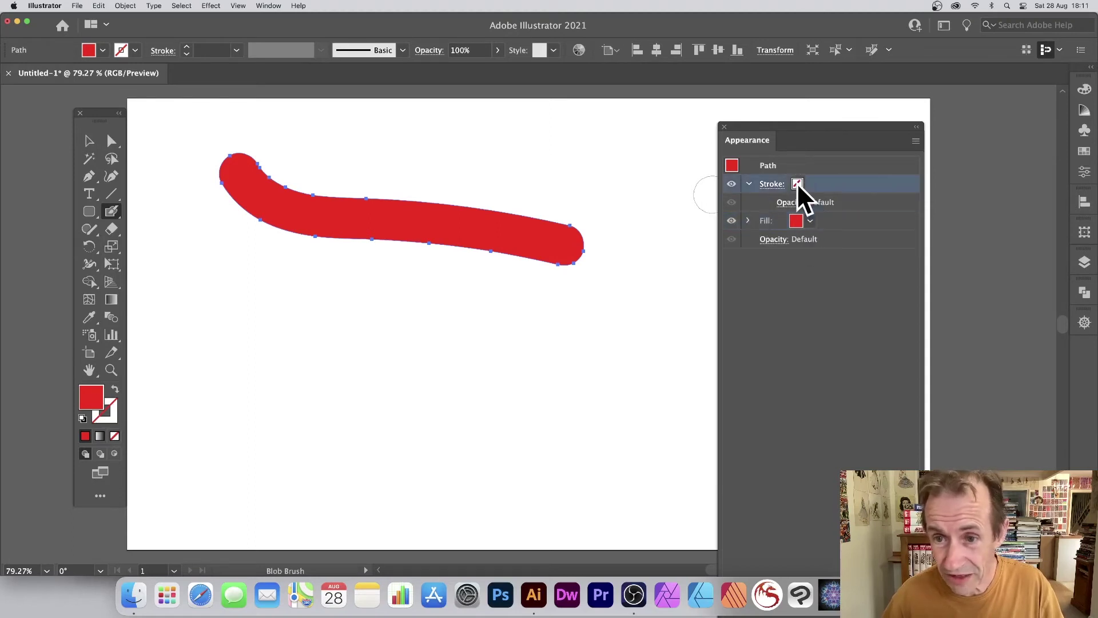
click(806, 186)
click(685, 209)
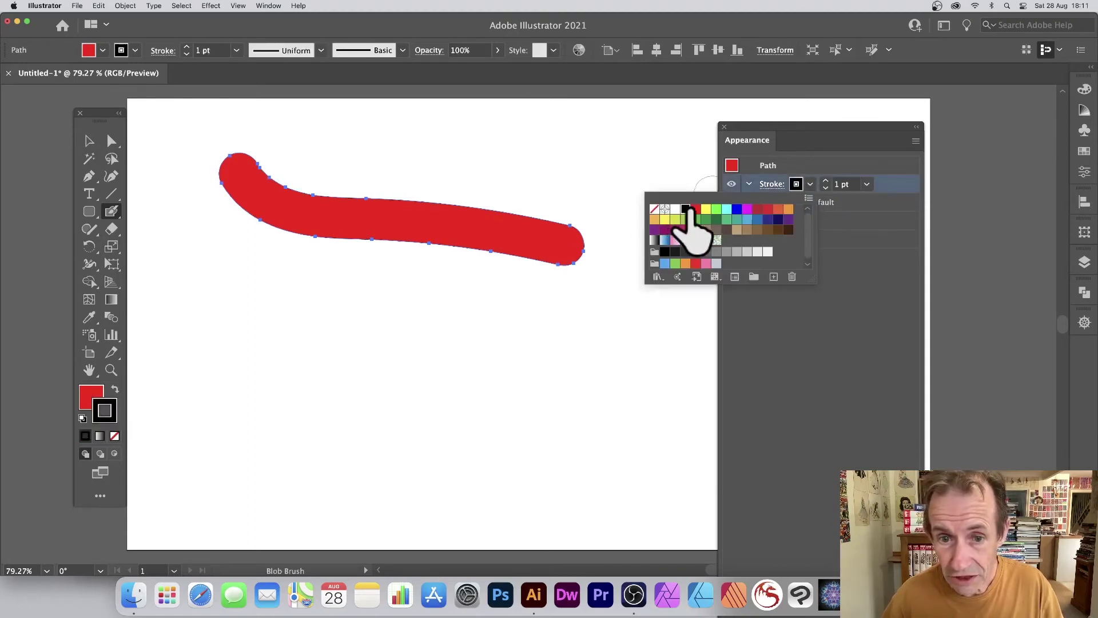
click(866, 184)
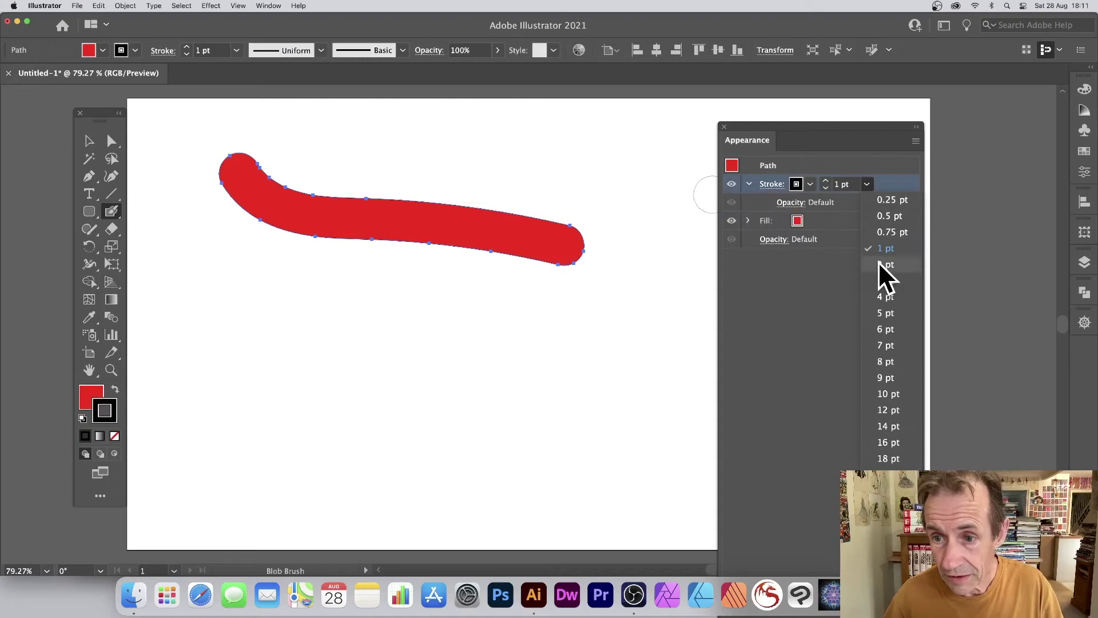
click(880, 347)
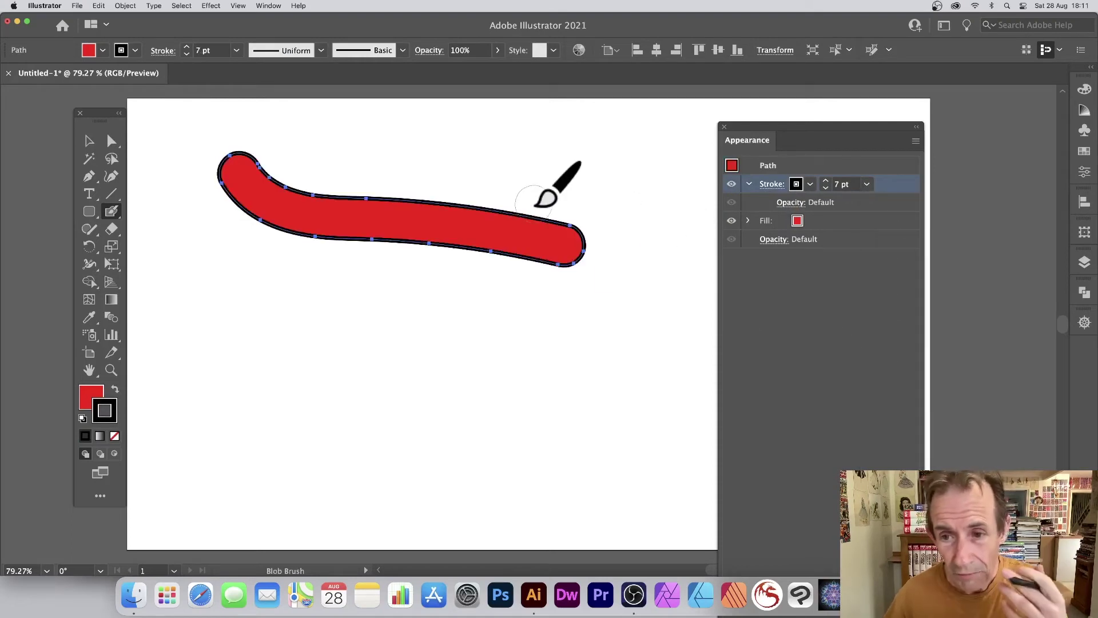
Add a second fill to the red shape above its stroke and colour it medium green.
click(916, 141)
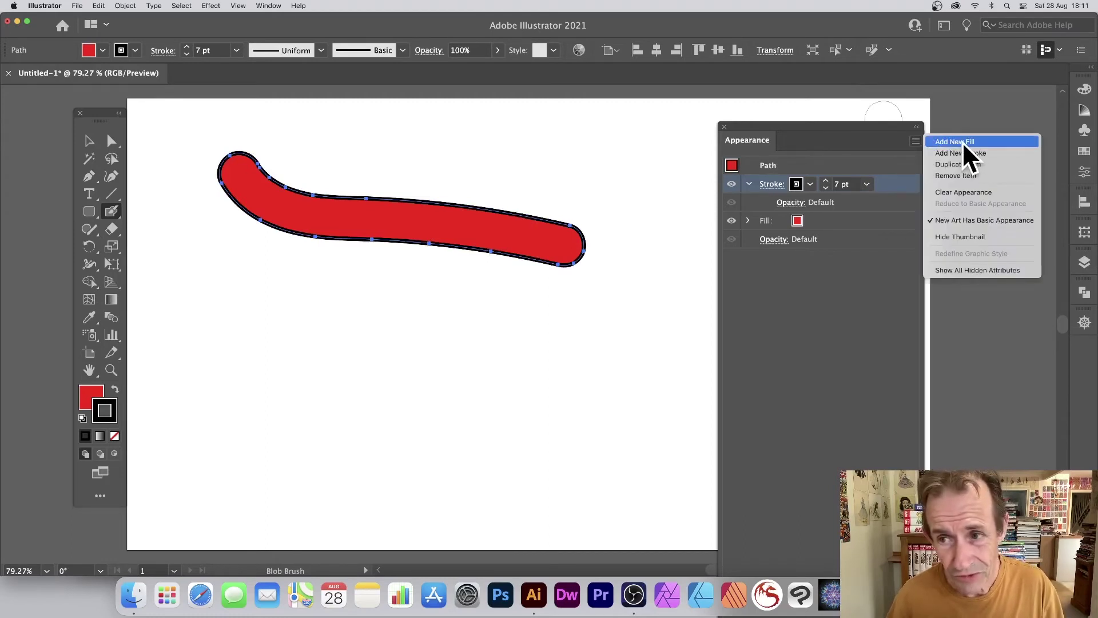
click(962, 142)
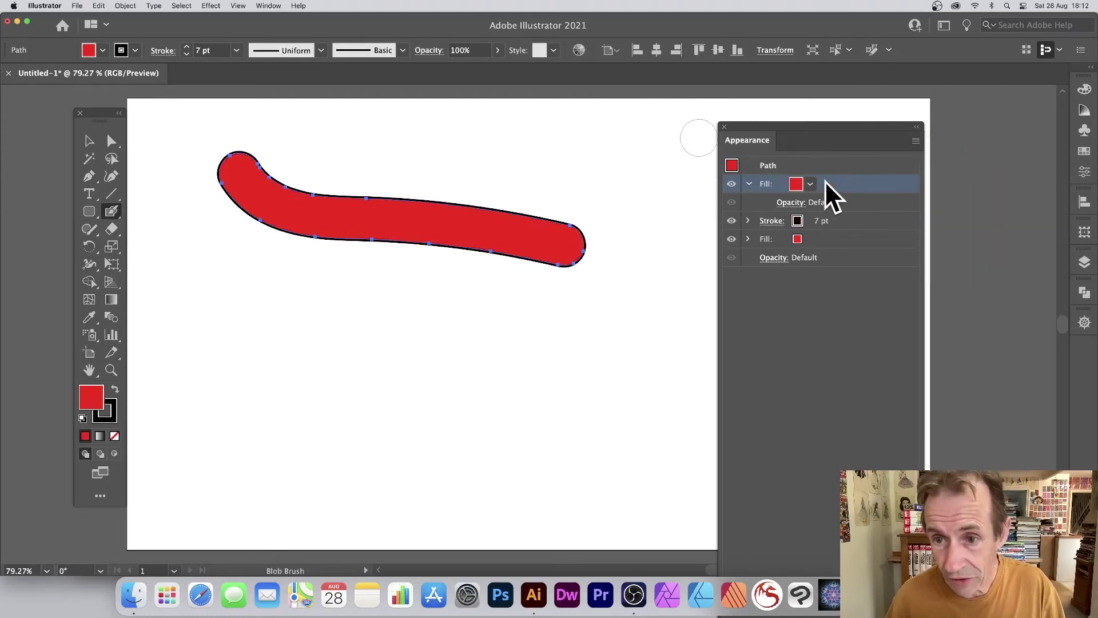
click(810, 183)
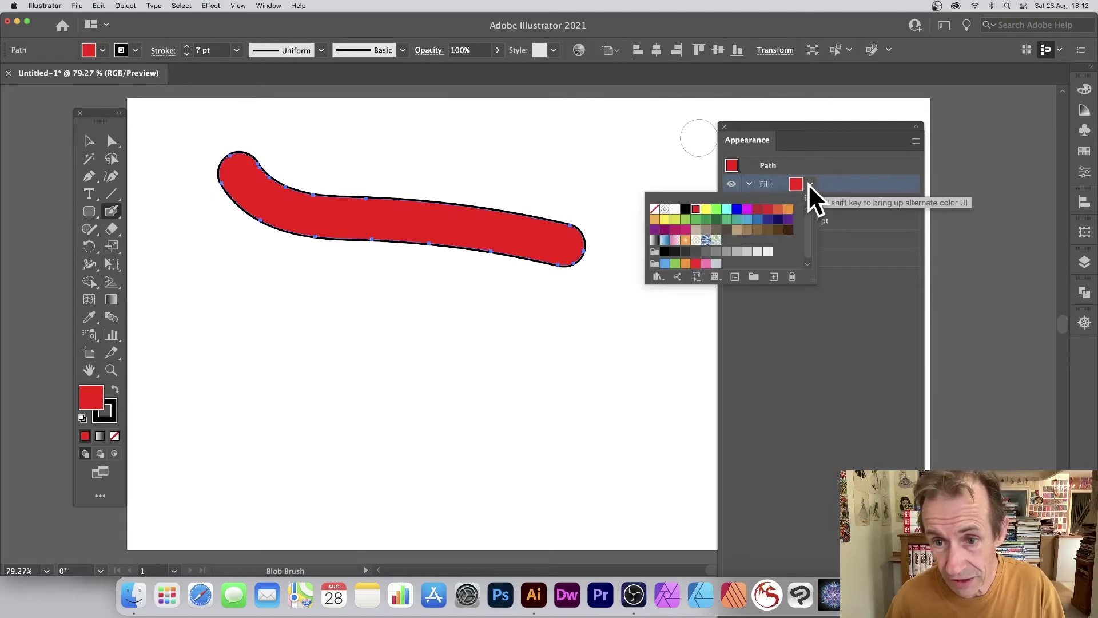
click(707, 220)
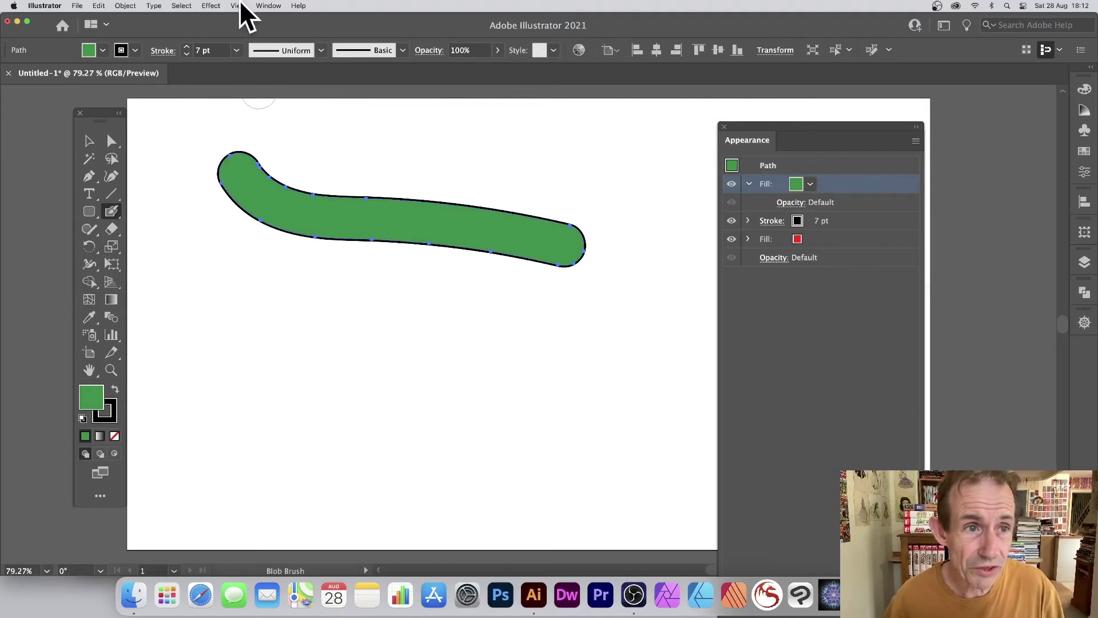
Apply a Free Distort effect to the green fill, pulling its top-left corner upward and its bottom-left corner down and outward.
click(210, 6)
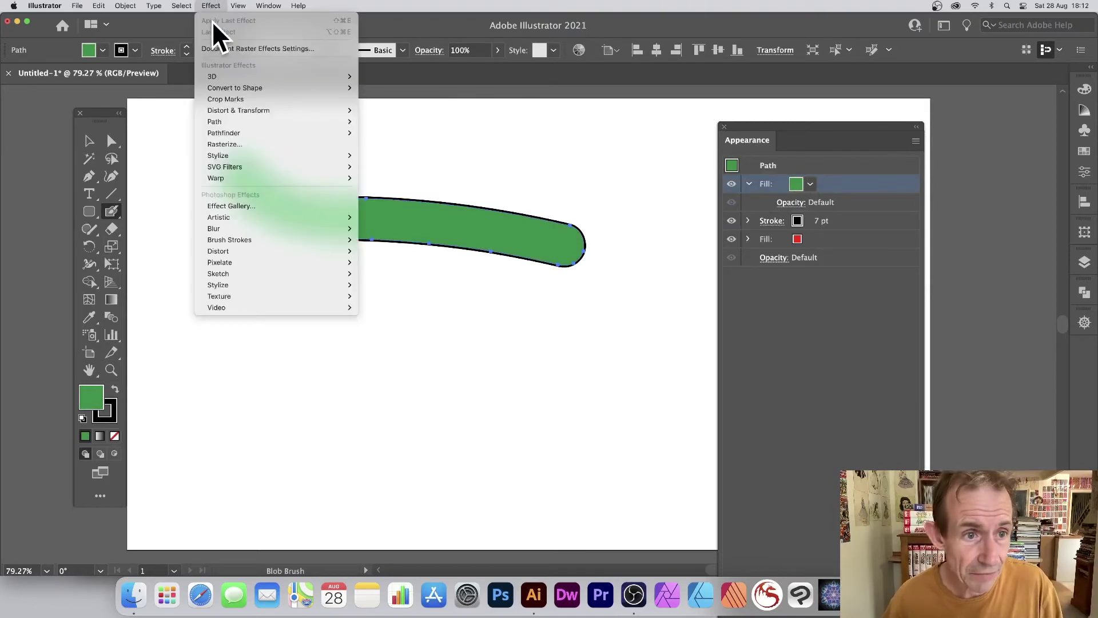
mouse_move(219, 109)
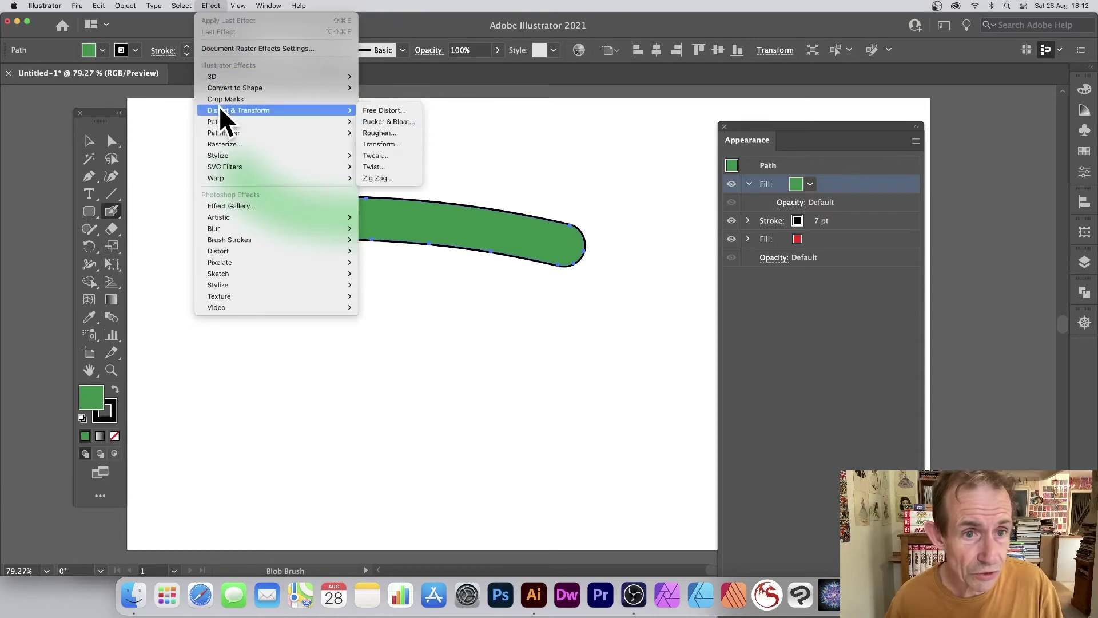
click(397, 113)
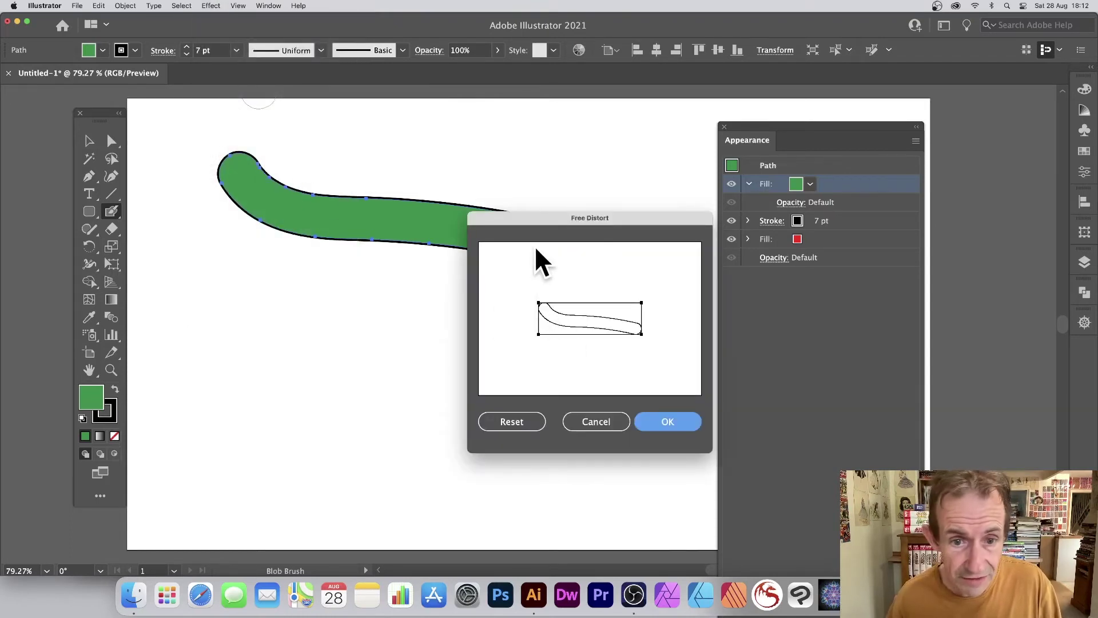
drag(539, 301, 545, 261)
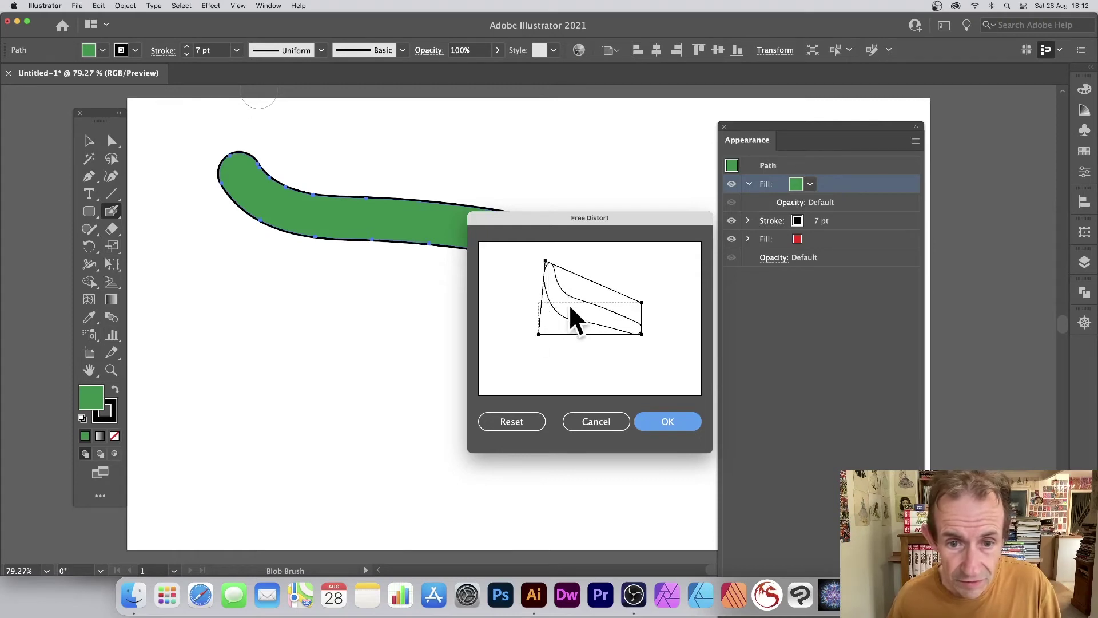
drag(537, 331, 483, 362)
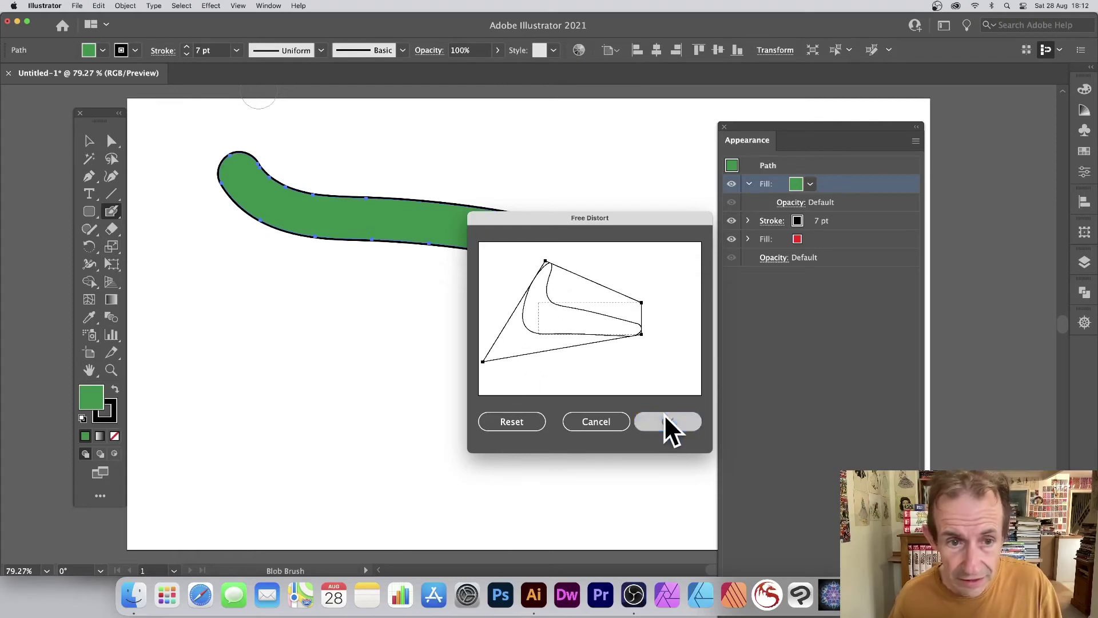
click(668, 422)
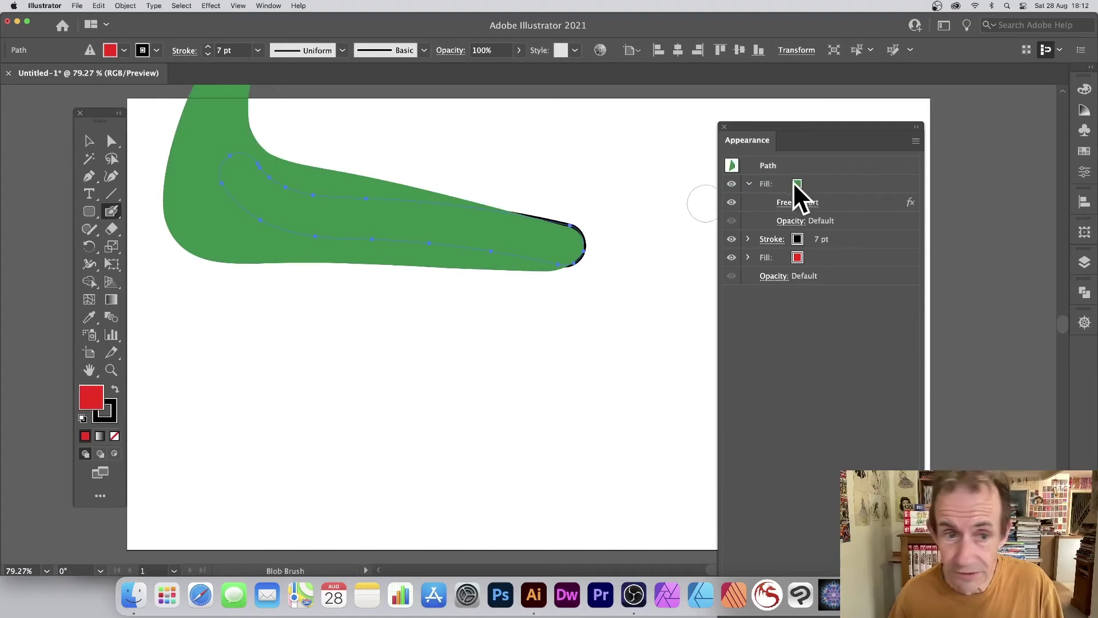
Select the green fill that carries the Free Distort effect in the shape's appearance attributes.
click(813, 184)
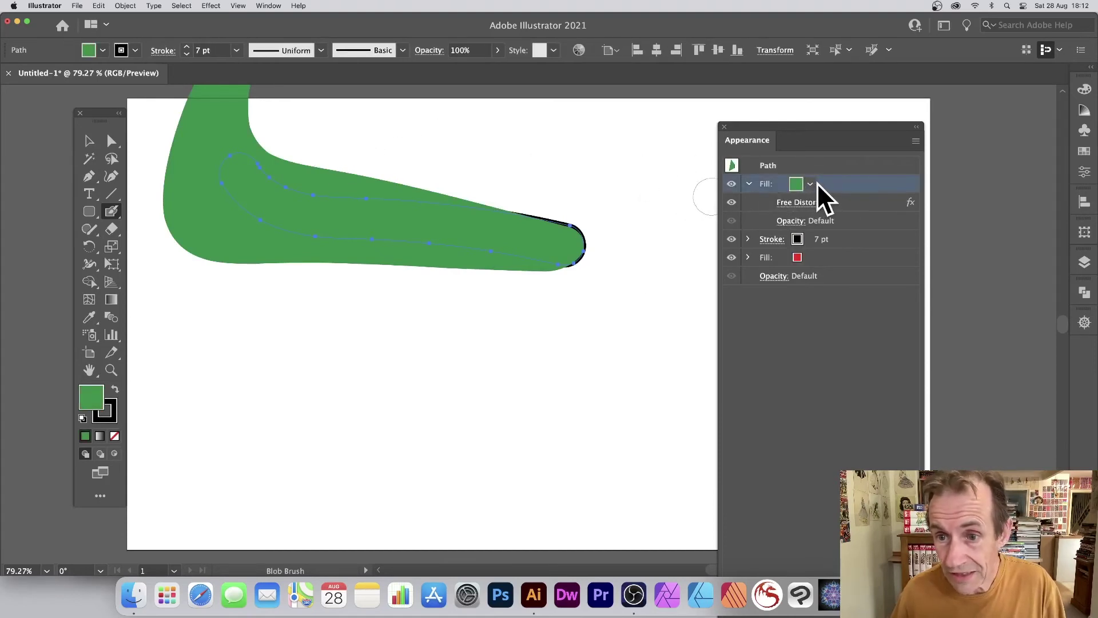
click(811, 184)
click(825, 182)
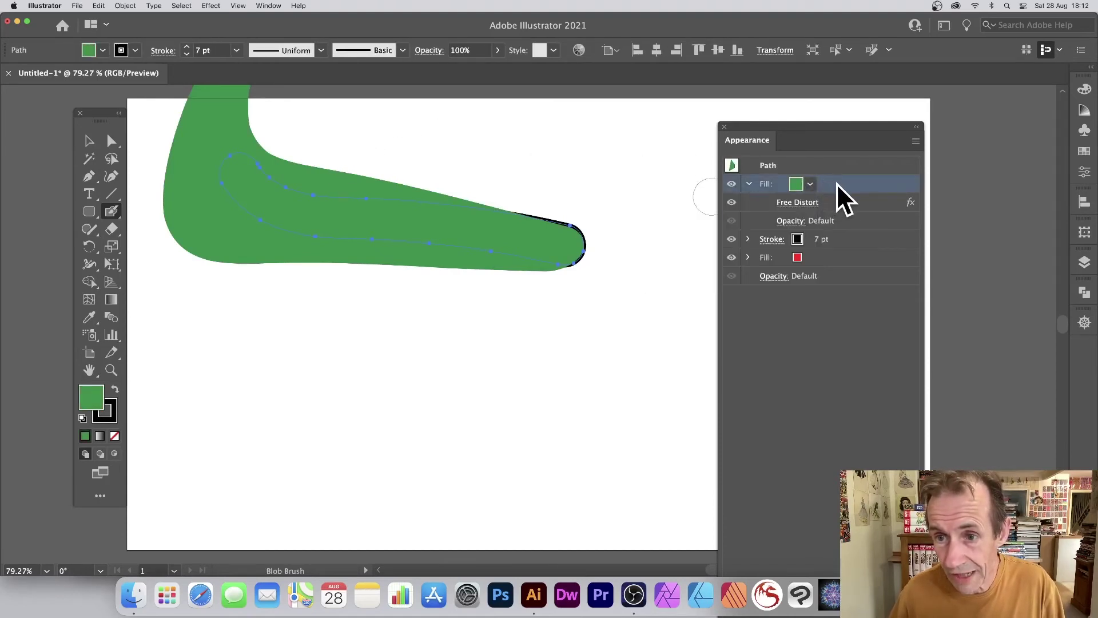
Move the green fill below the red fill in the shape's appearance and soften it with a Gaussian Blur effect.
drag(836, 183, 833, 260)
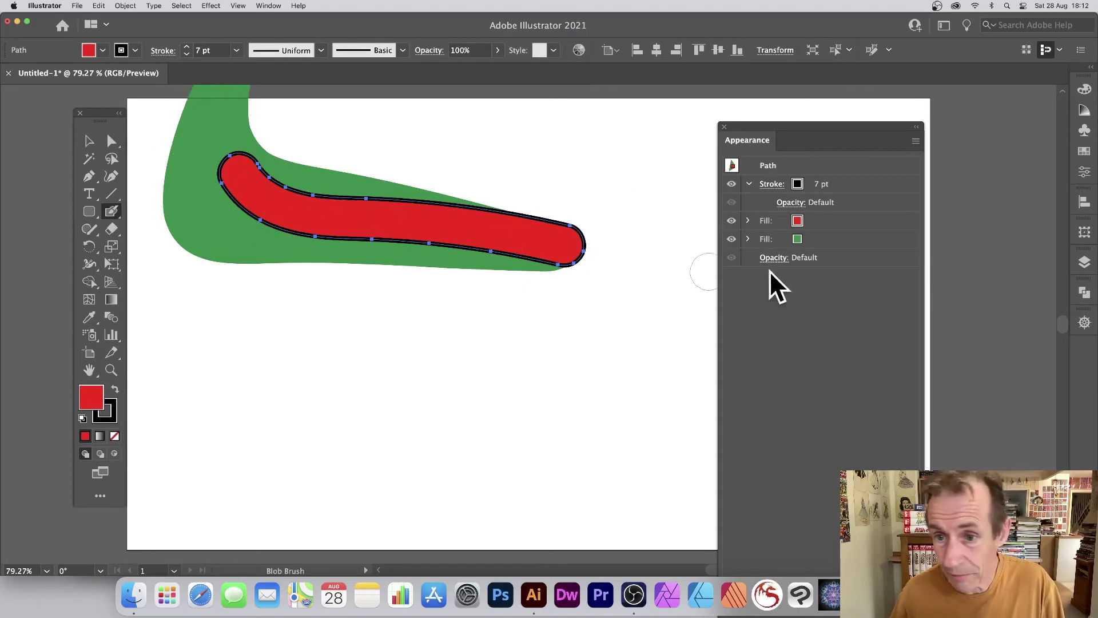
click(821, 237)
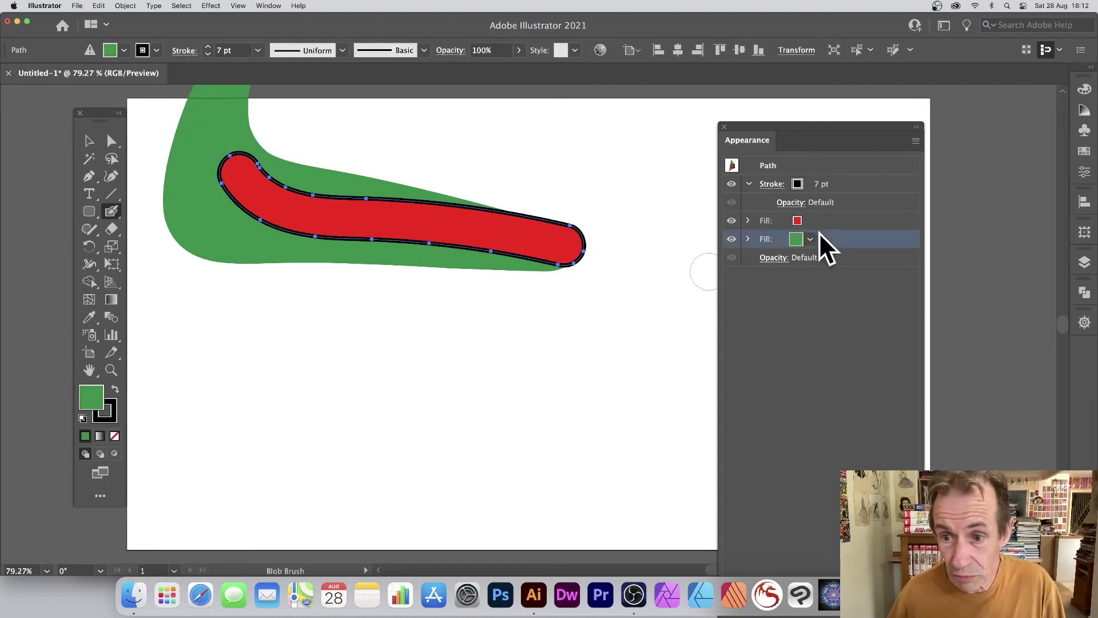
click(205, 3)
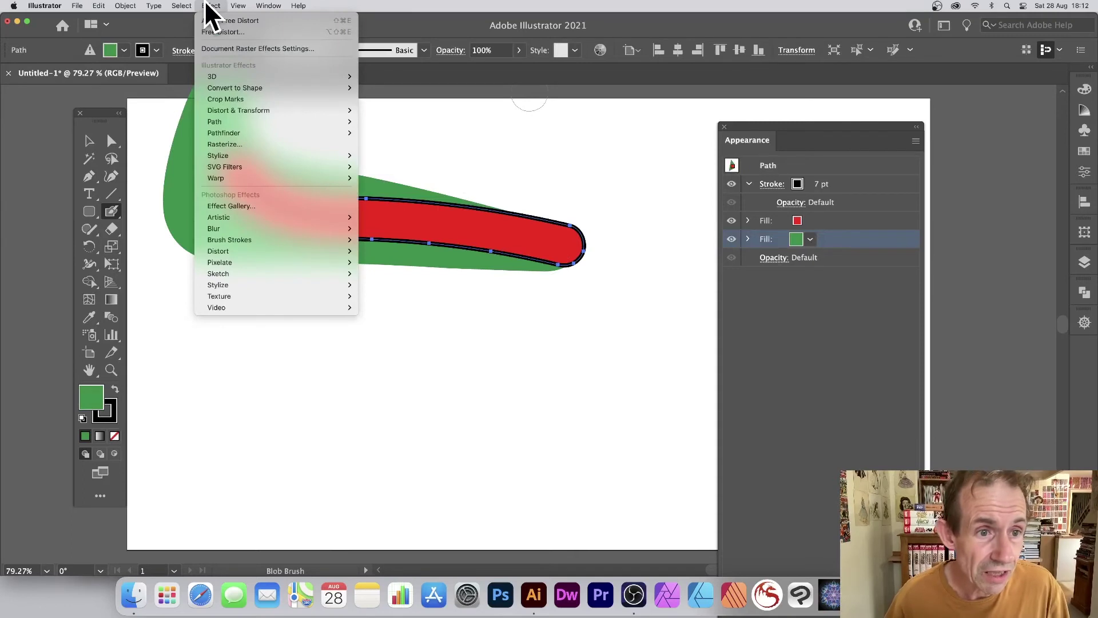
mouse_move(235, 229)
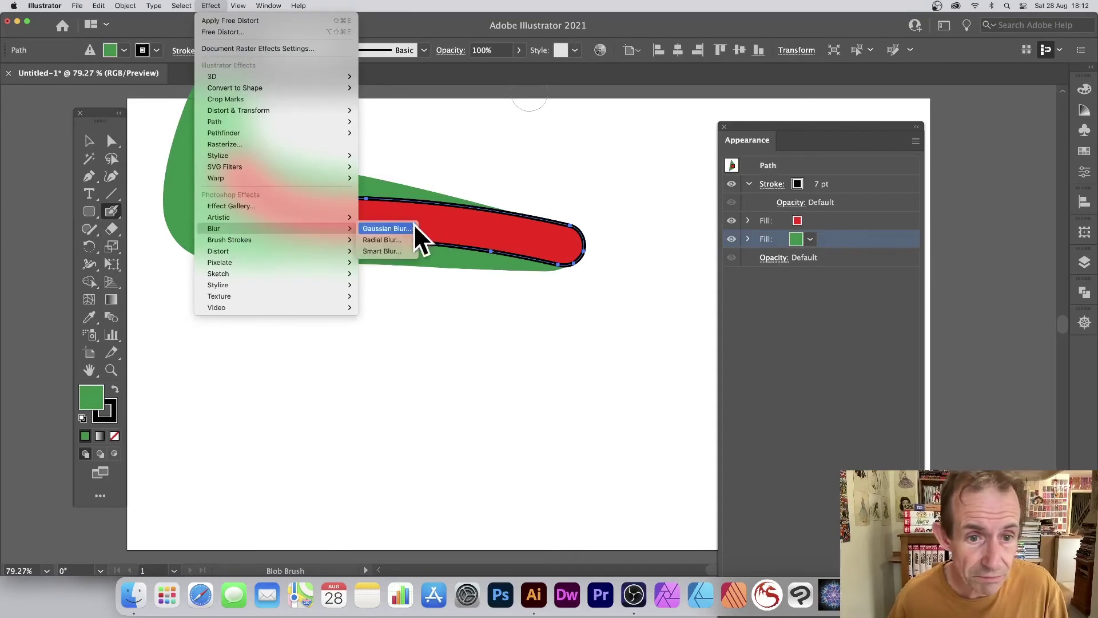
click(399, 228)
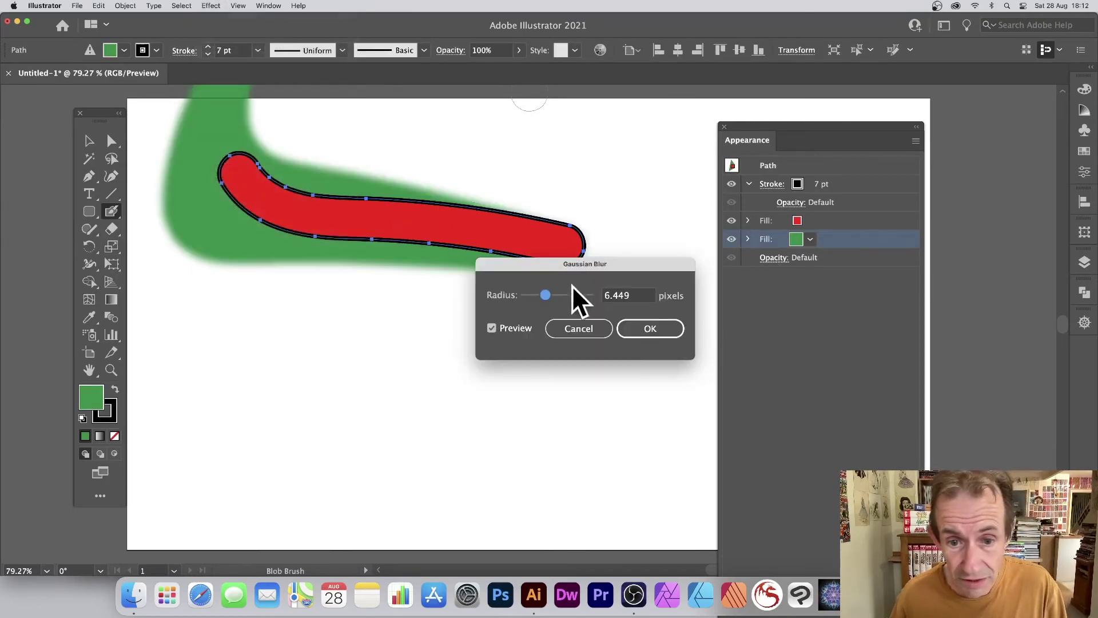
drag(545, 295, 555, 294)
click(650, 328)
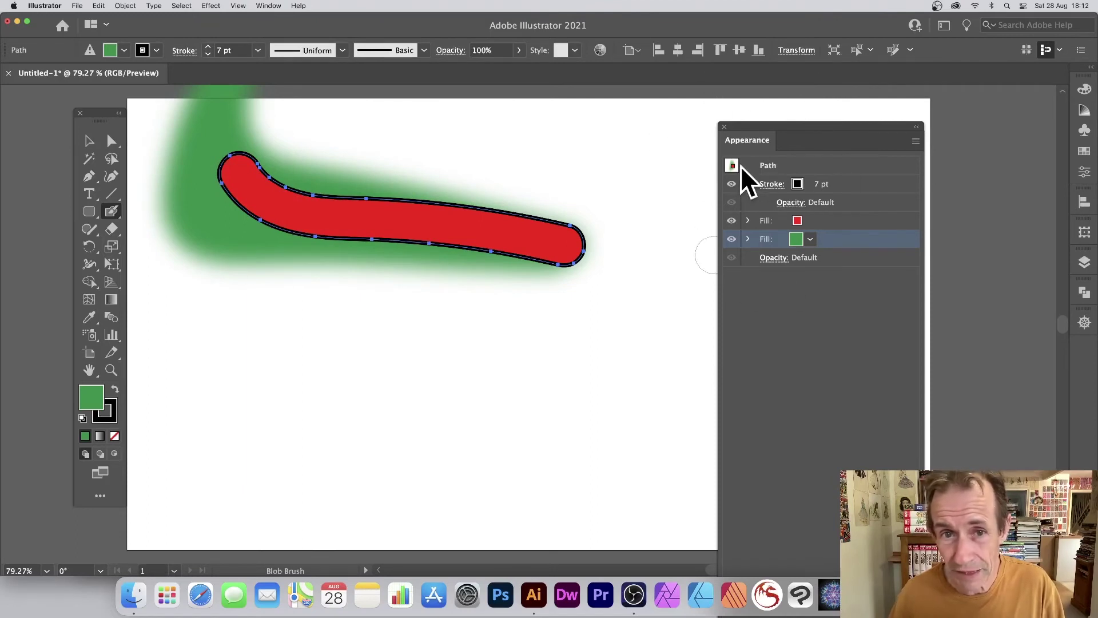
Delete the styled shape, paint a new diagonal Blob Brush stroke across the artboard and fill it red.
key(Delete)
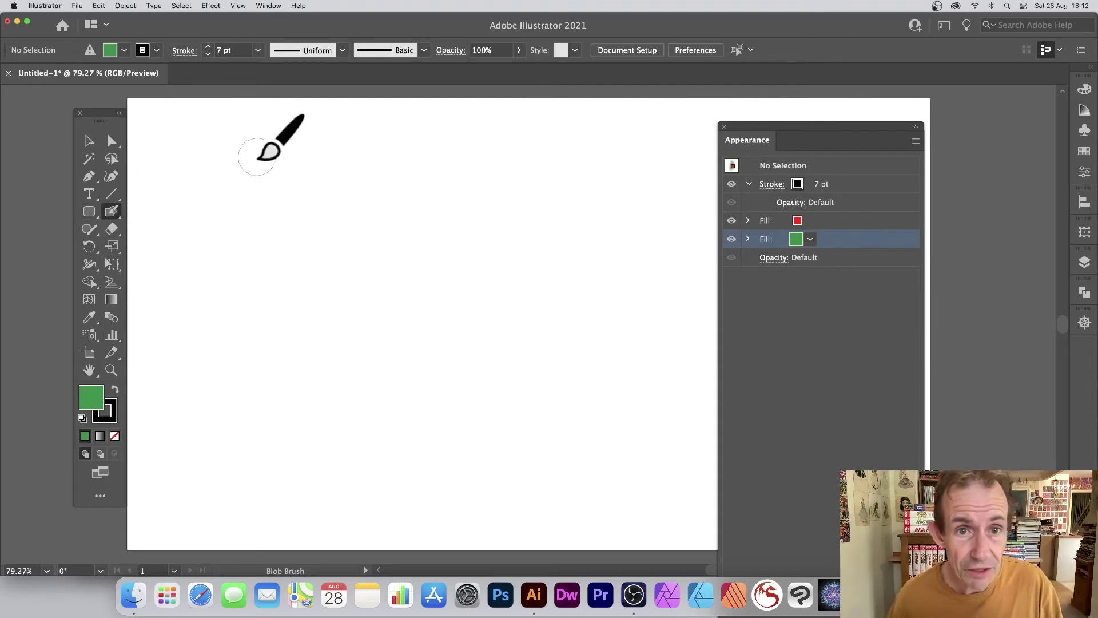
mouse_move(255, 154)
mouse_down()
mouse_move(510, 277)
mouse_move(632, 302)
mouse_up()
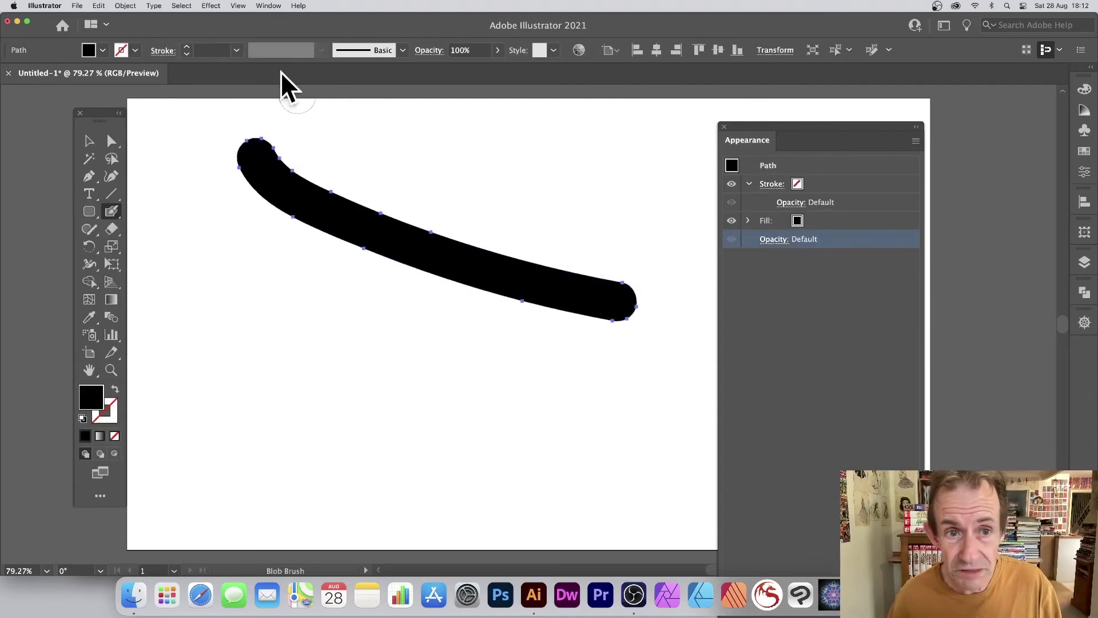
click(101, 50)
click(52, 75)
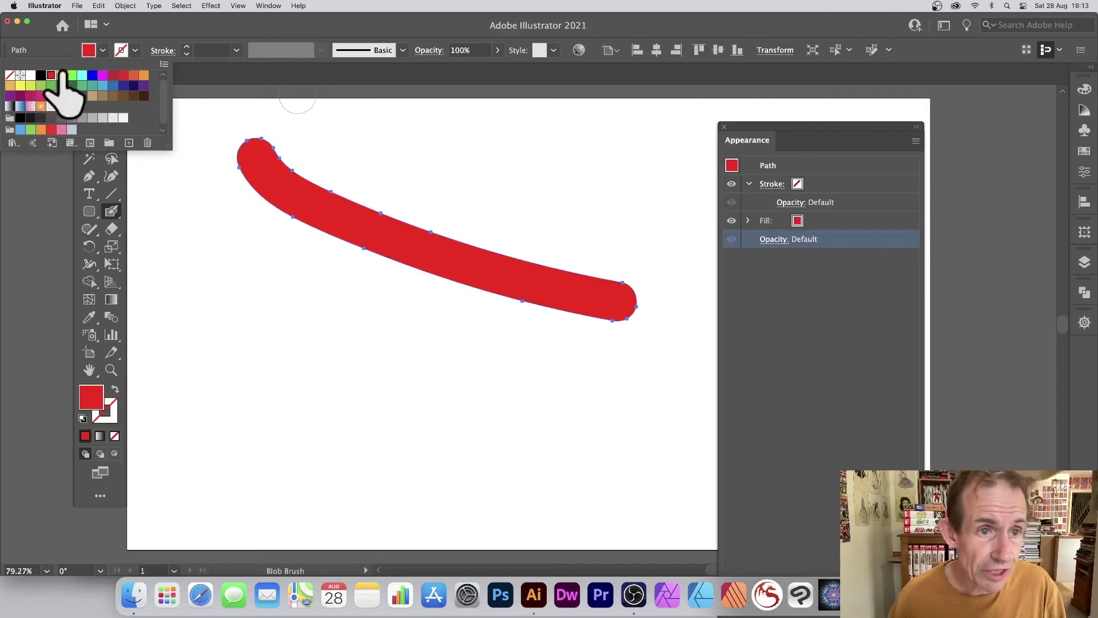
click(332, 31)
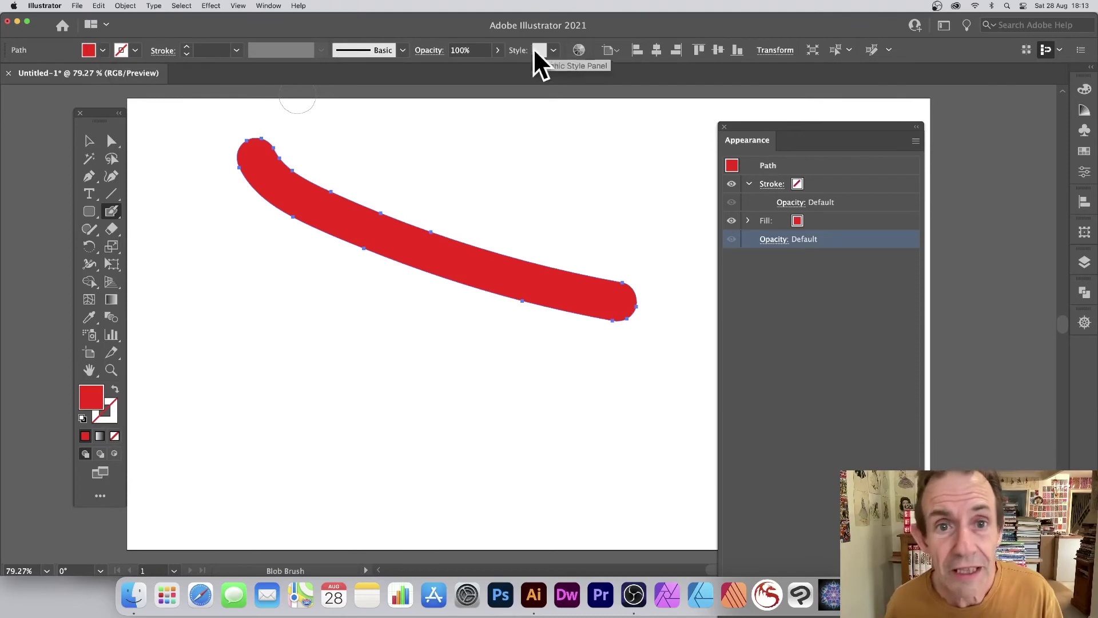
Try the Jive_GS graphic style on the red stroke and undo it.
click(553, 50)
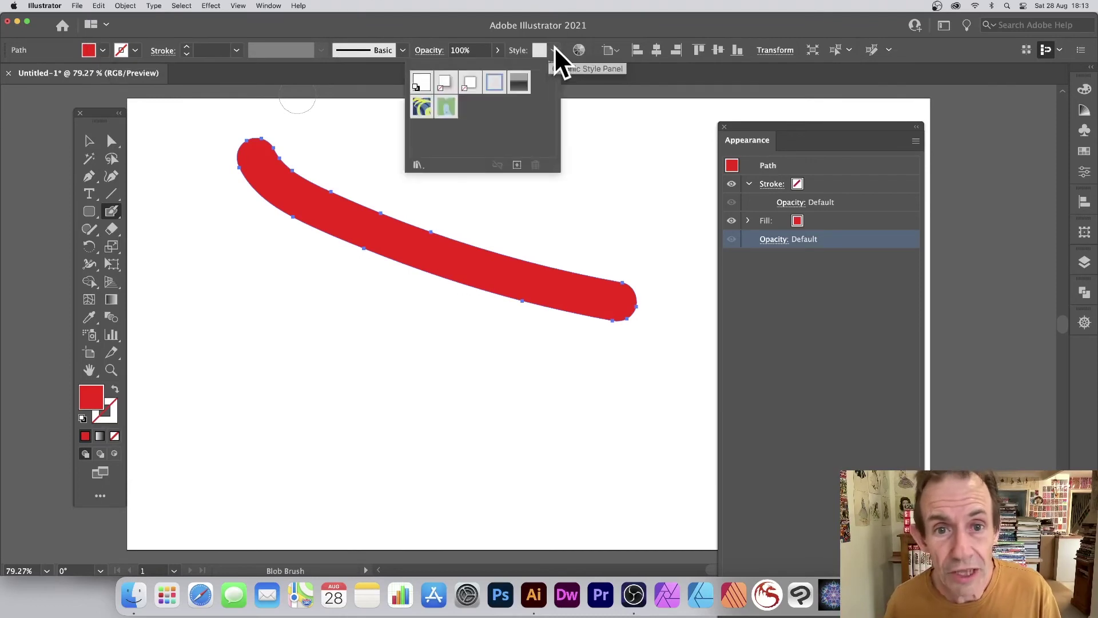
click(422, 108)
click(431, 15)
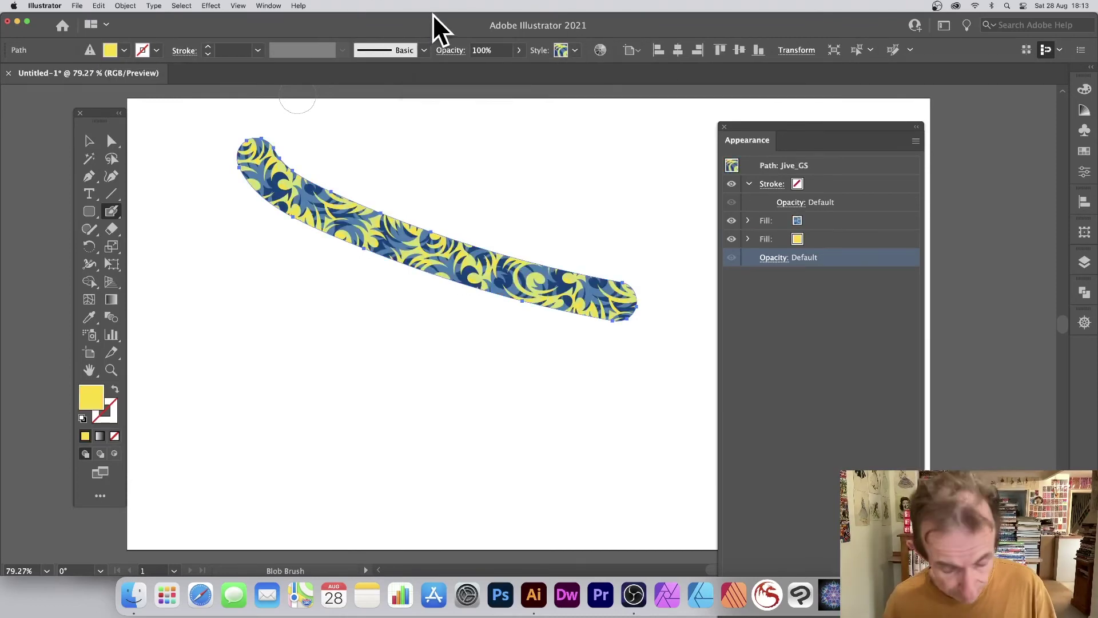
key(super+z)
Set the red stroke's opacity to 21% and shift the whole stroke slightly up and to the left.
click(498, 52)
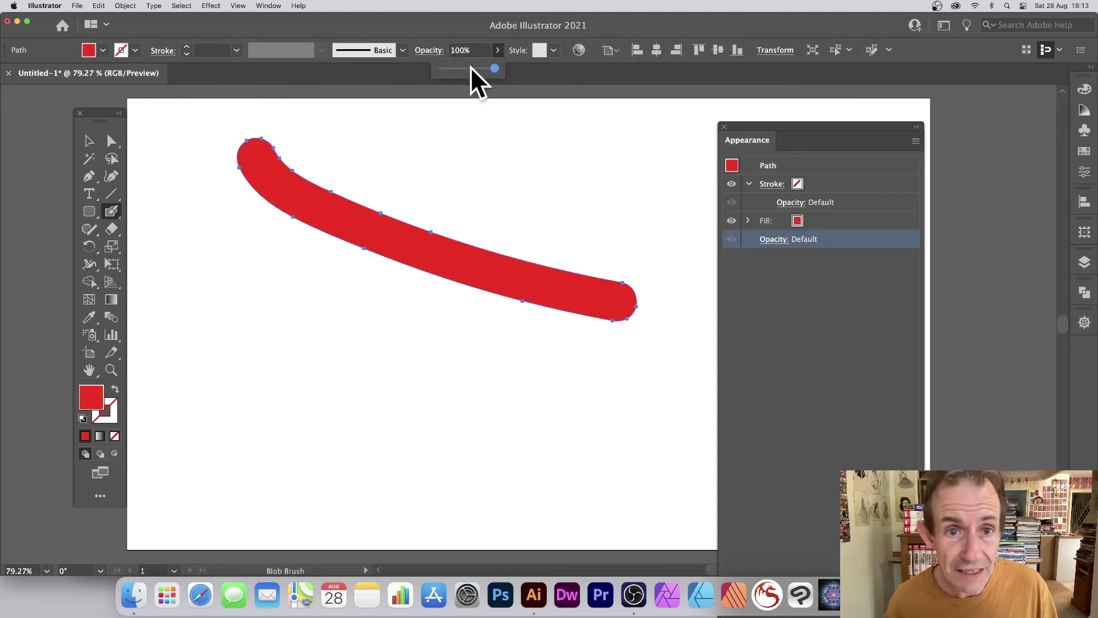
click(463, 68)
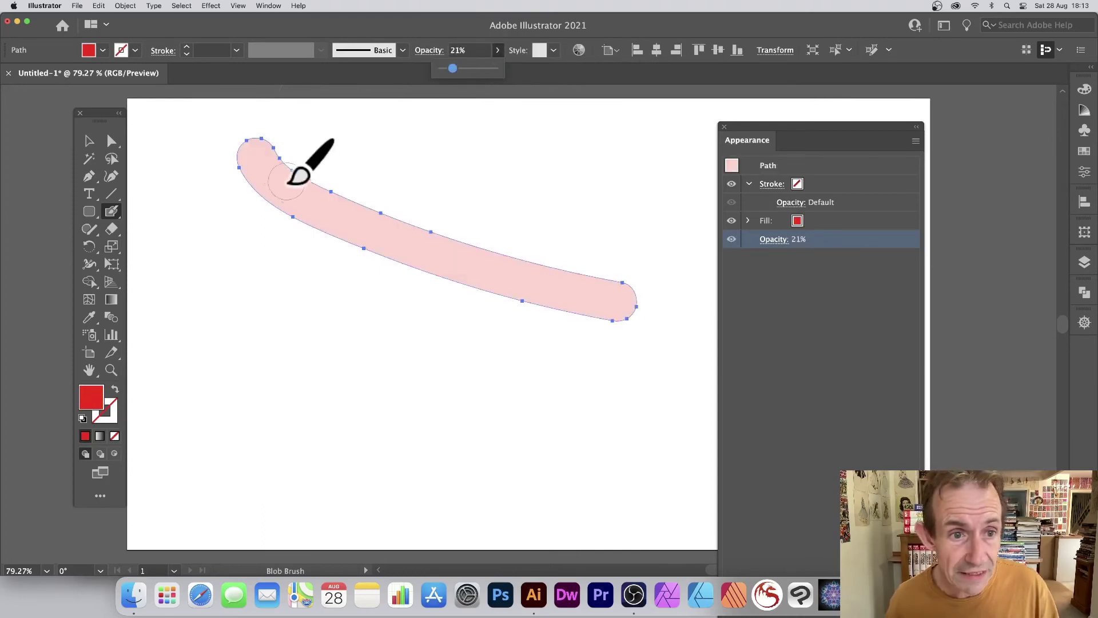
click(112, 141)
drag(297, 204, 270, 178)
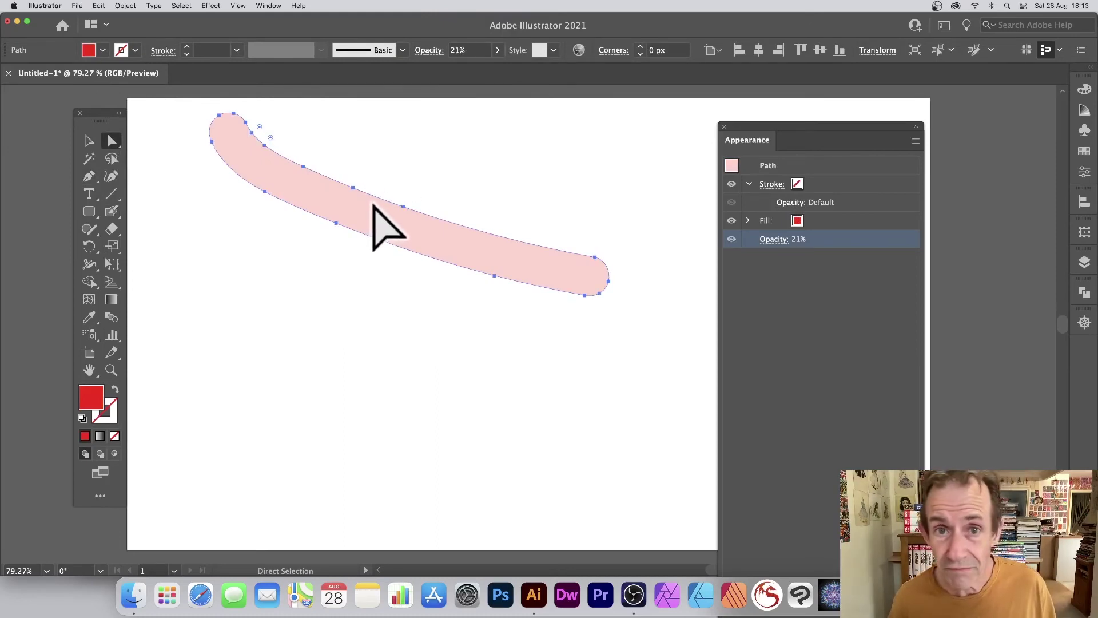
Duplicate the translucent stroke into three overlapping copies below it and select all four strokes.
key(alt)
drag(375, 206, 383, 279)
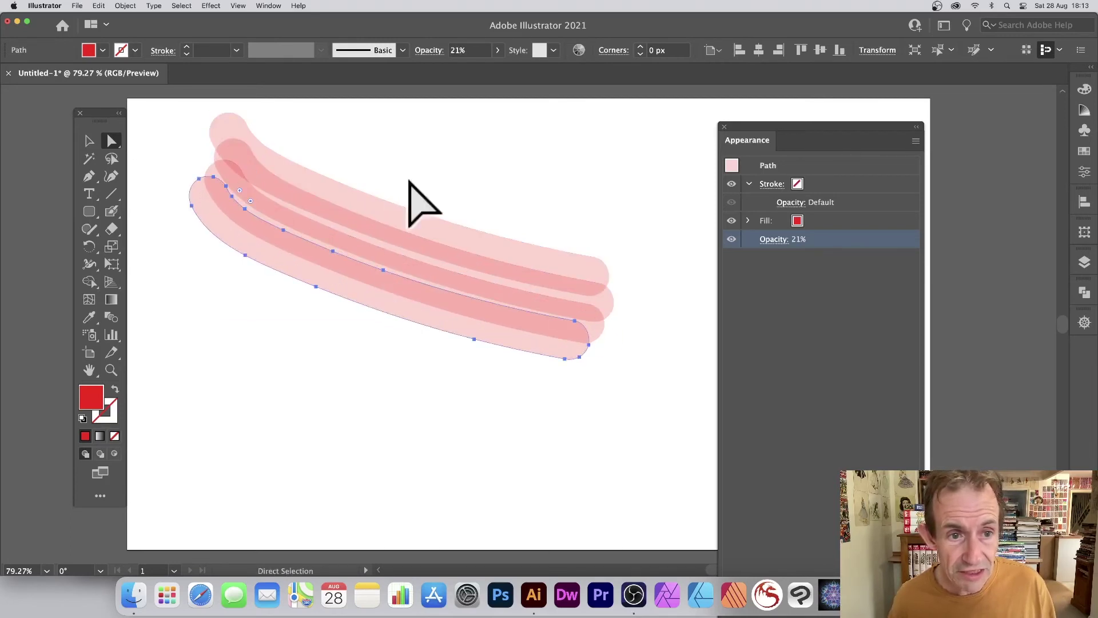
drag(171, 115, 662, 430)
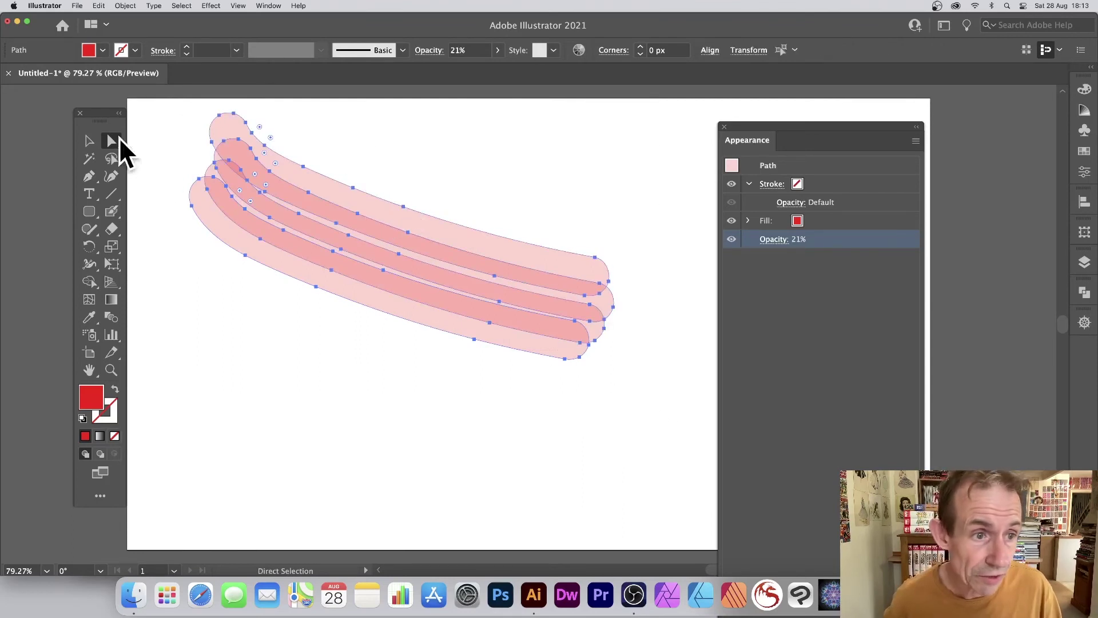
drag(111, 143, 448, 161)
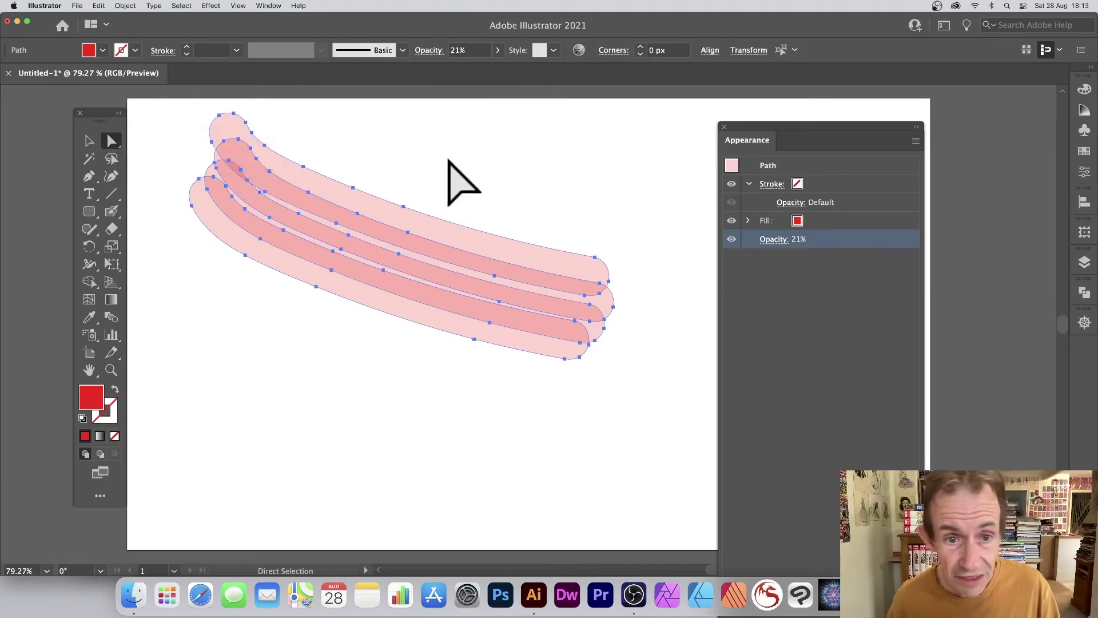
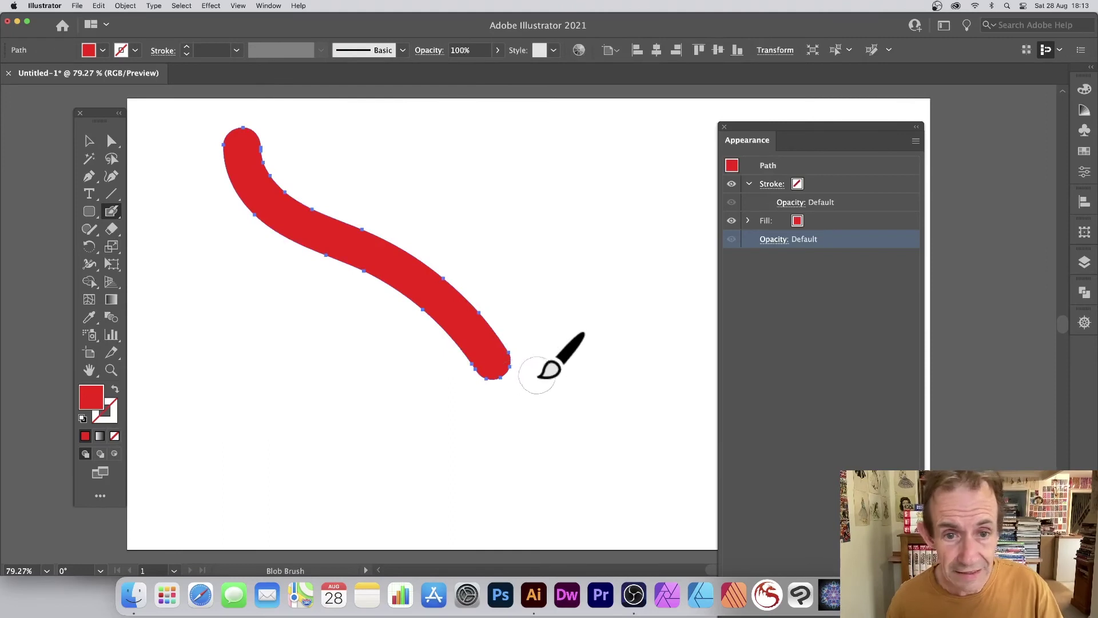
Paint a short Blob Brush stroke to the upper right of the long red stroke and fill it light green.
drag(579, 153, 626, 228)
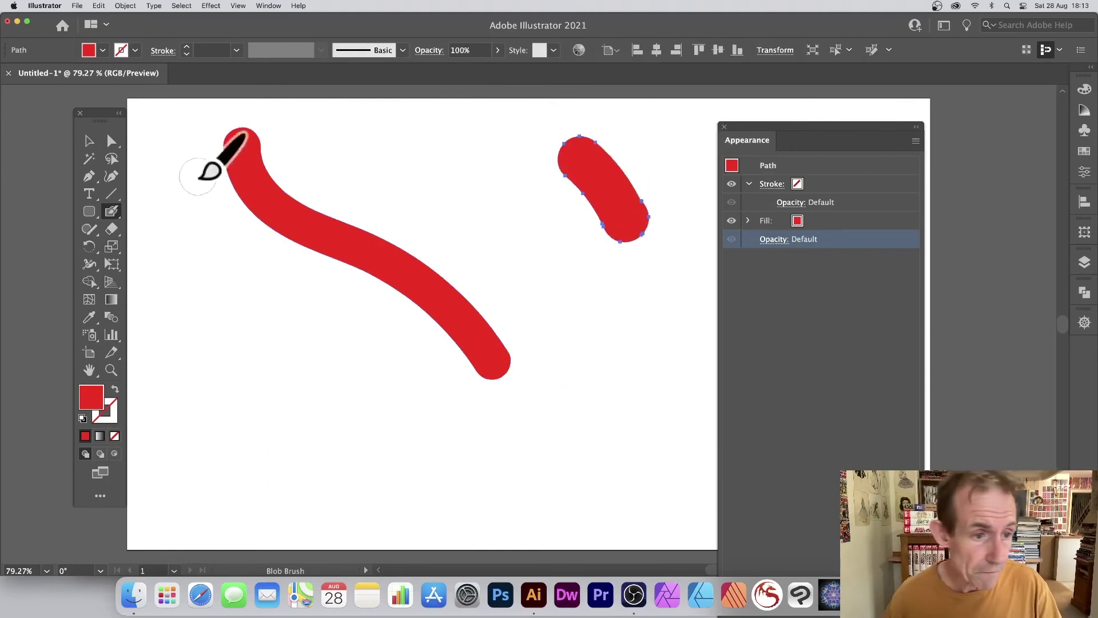
click(103, 51)
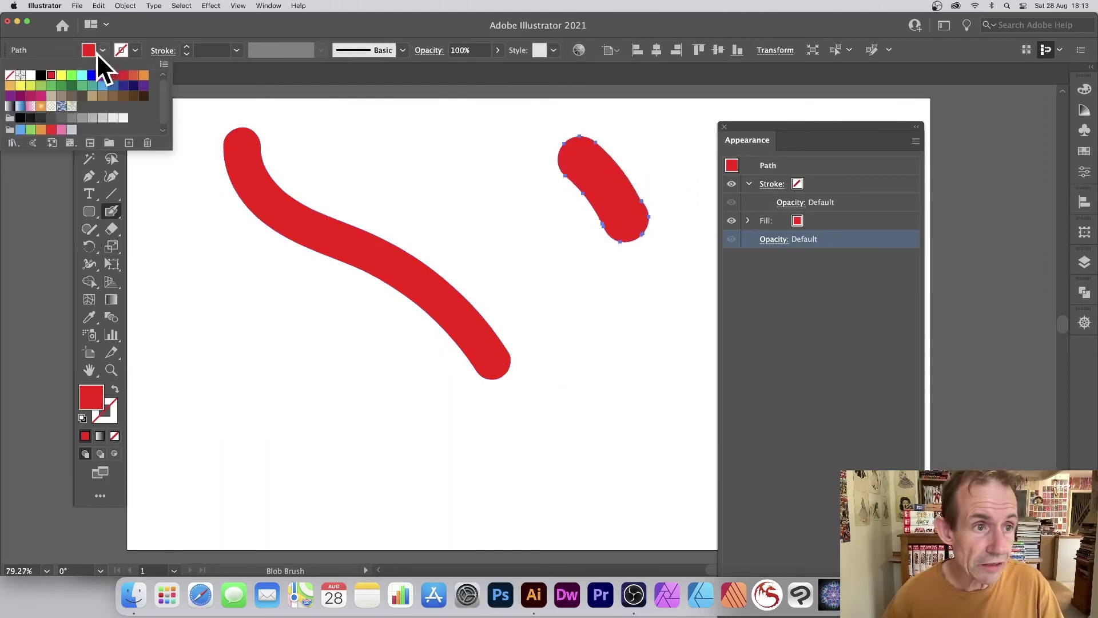
click(51, 85)
click(206, 70)
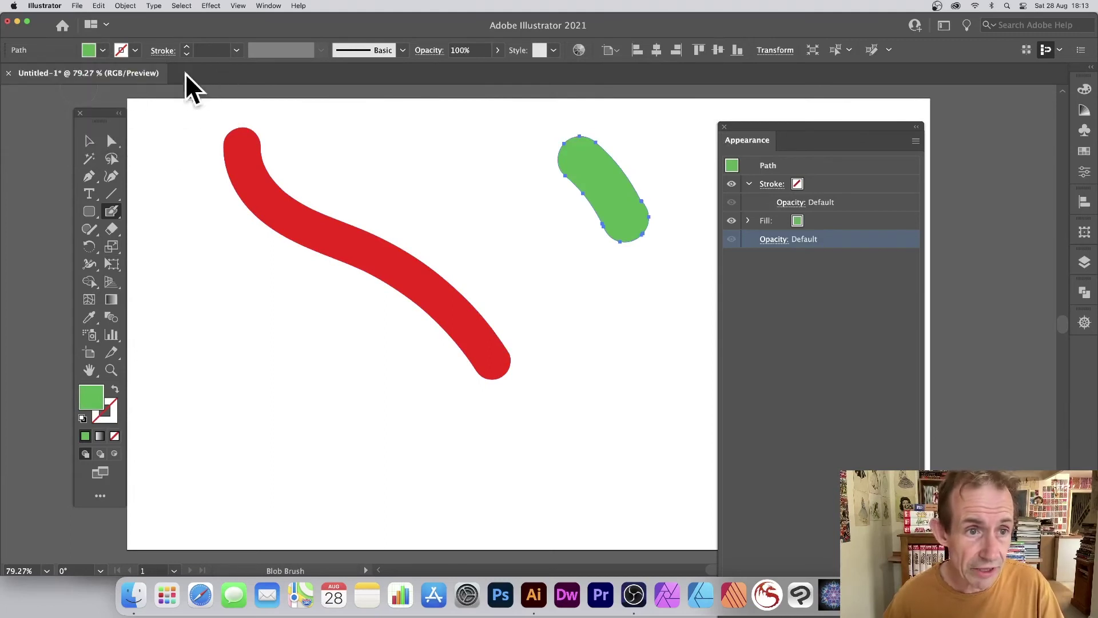
Rotate the short green shape and scale it down to roughly a third of its size.
click(88, 141)
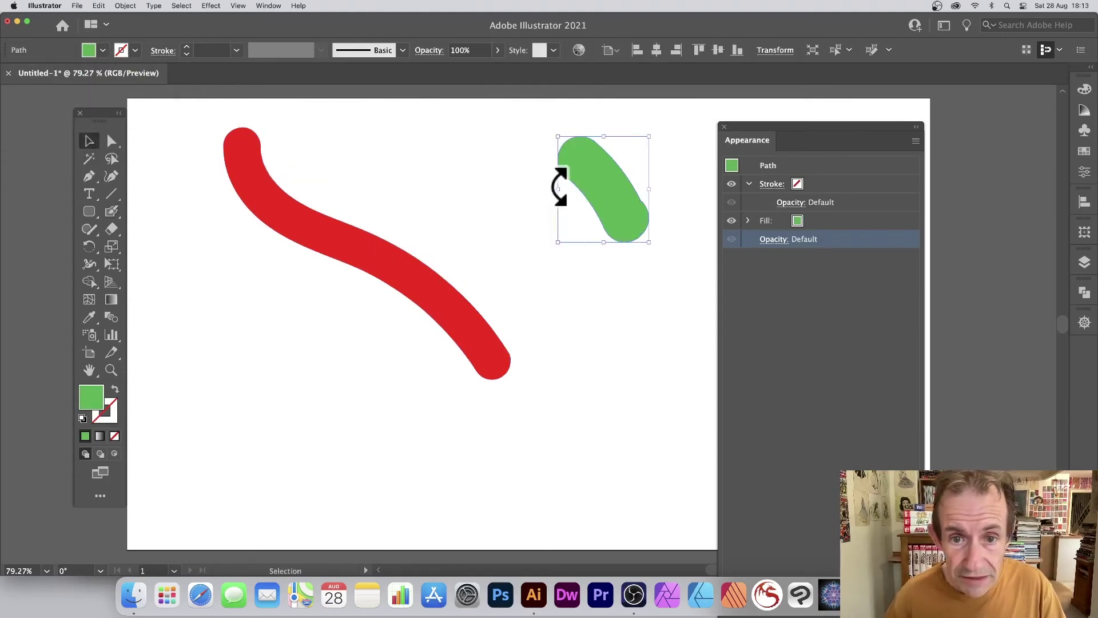
drag(556, 240, 629, 216)
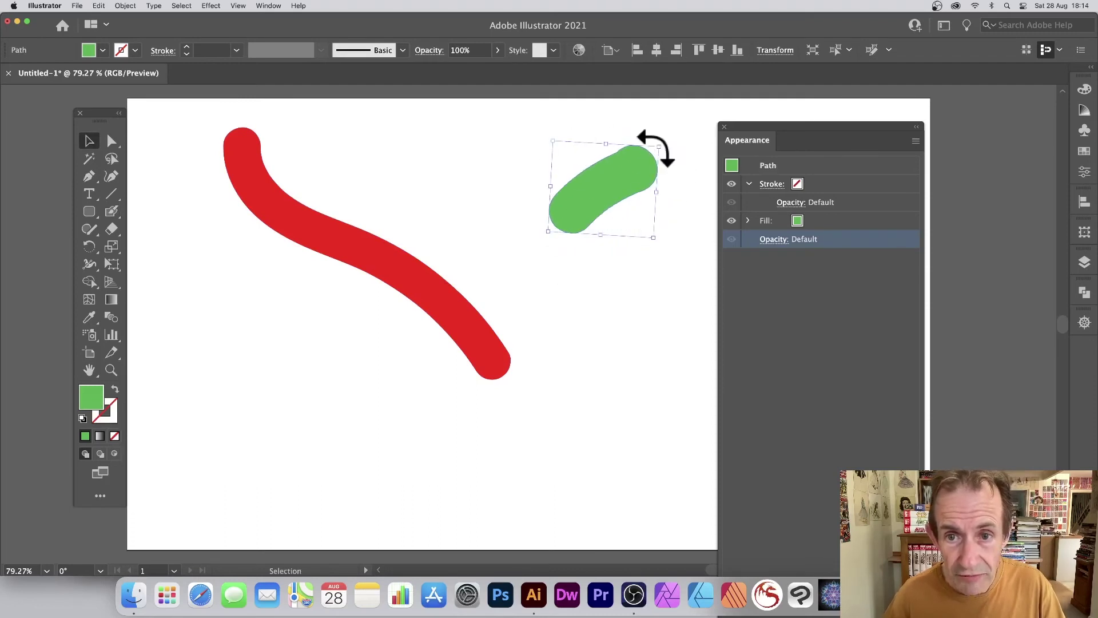
drag(659, 245, 592, 178)
drag(589, 139, 613, 191)
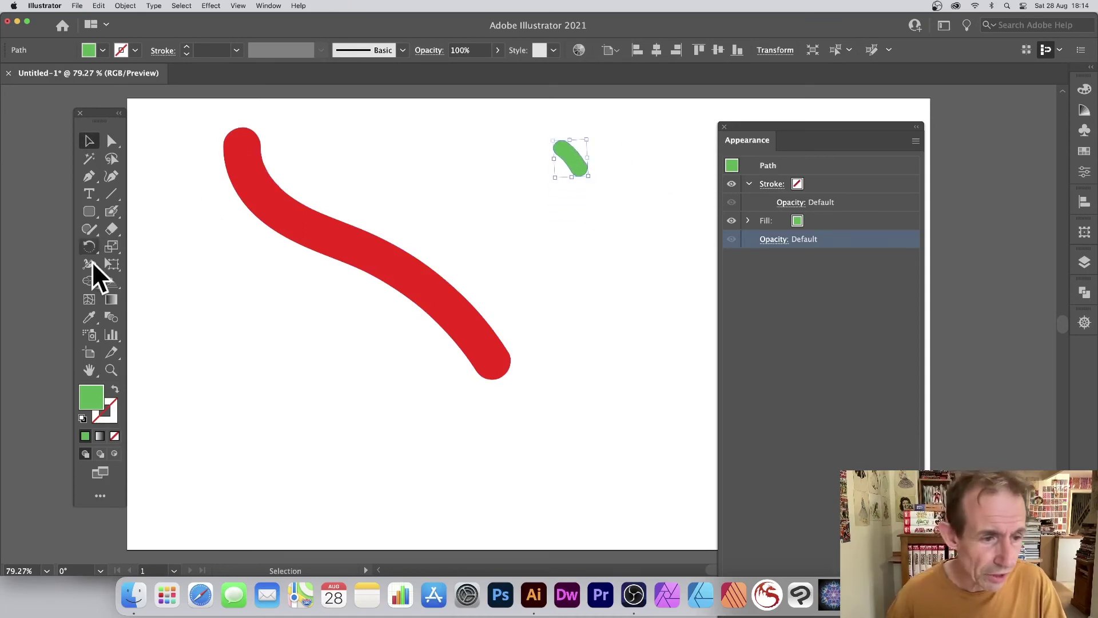
Blend the long red stroke with the small green shape using the Blend tool.
click(113, 318)
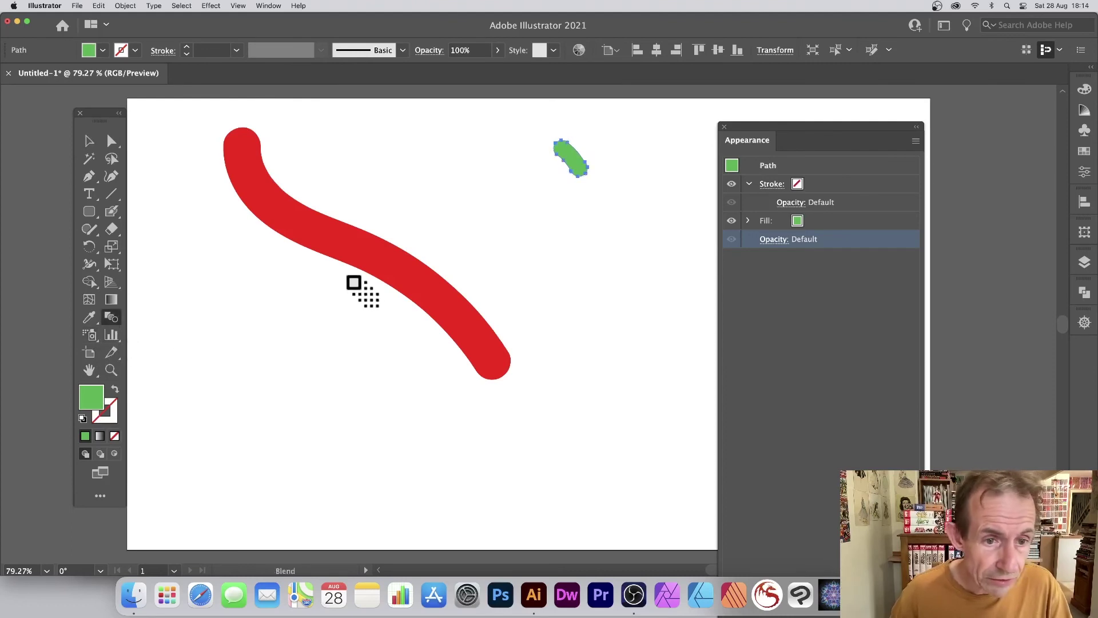
click(571, 167)
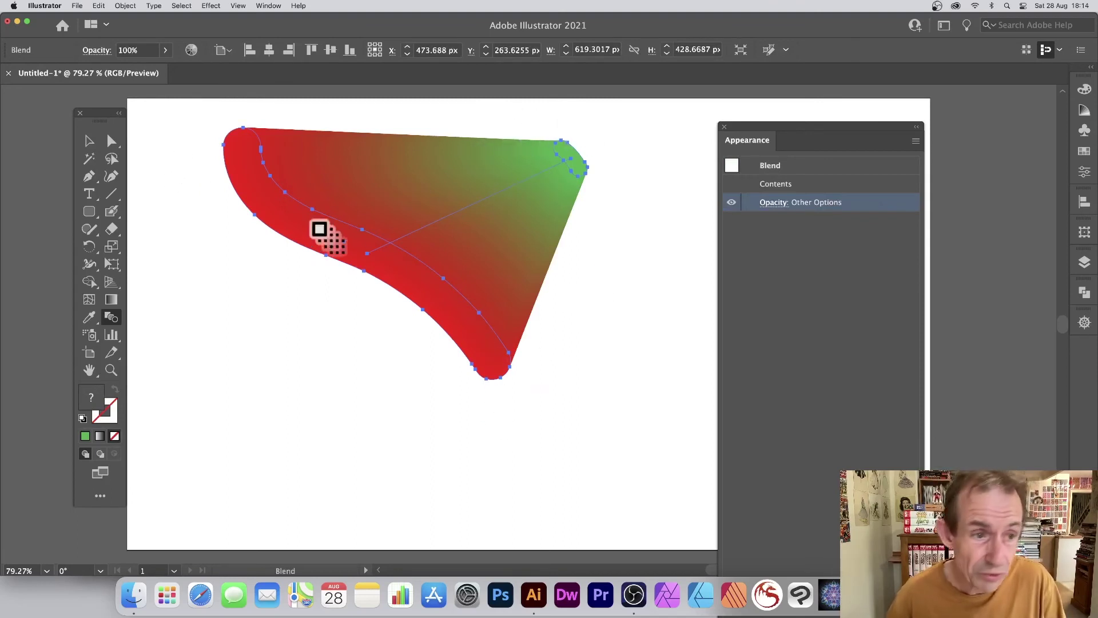
Reshape the blend by pulling the red stroke's lower end down and right and moving the spine's green end up and right.
click(112, 140)
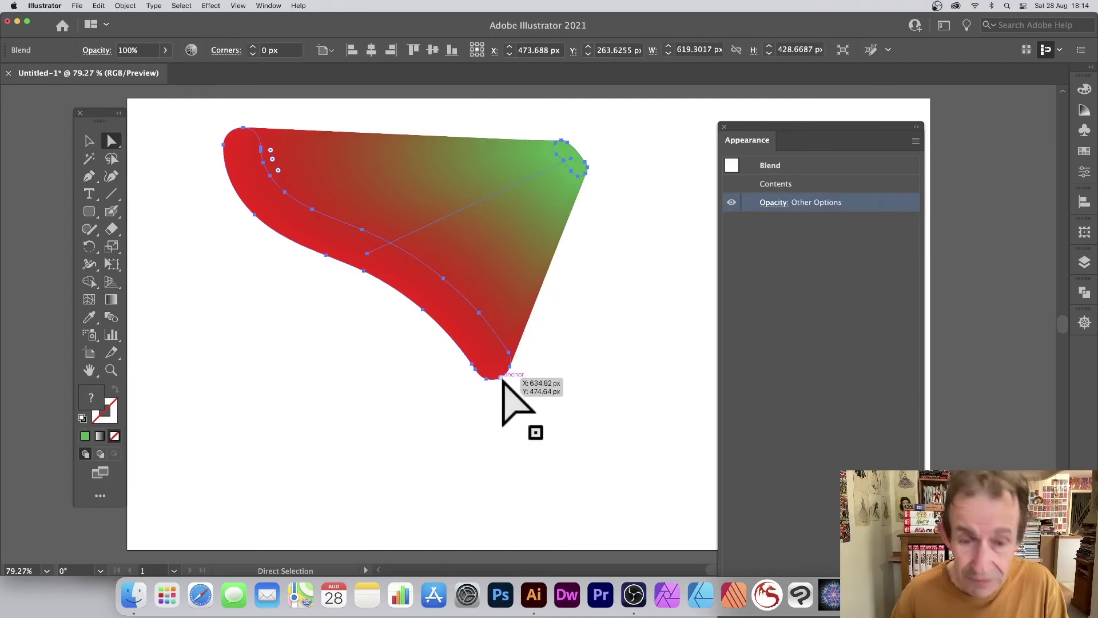
drag(501, 379, 623, 499)
click(517, 421)
click(516, 415)
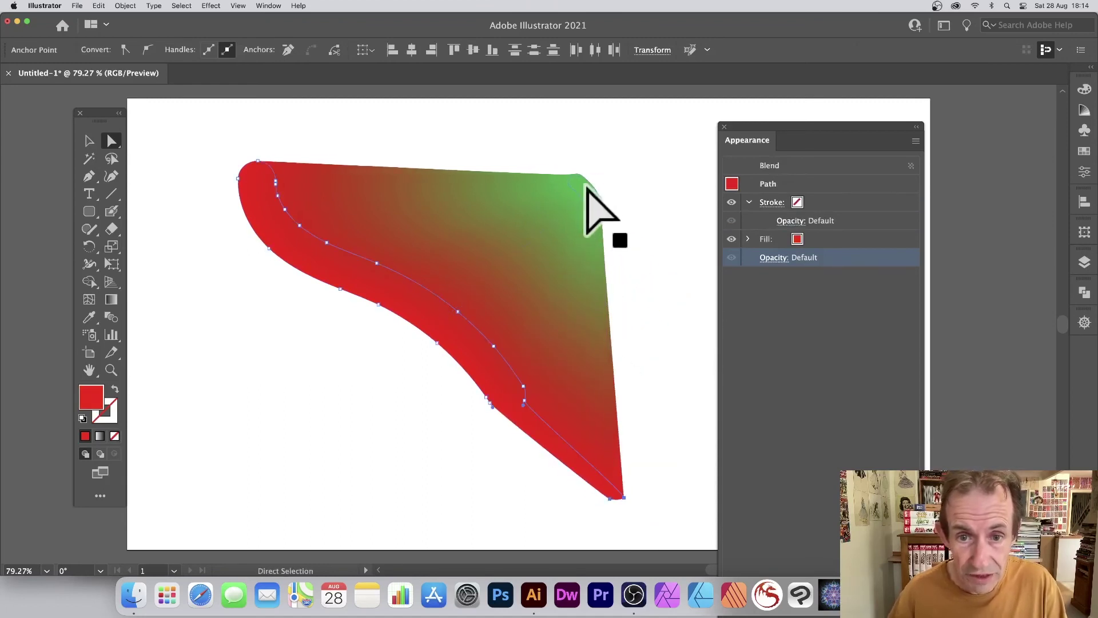
drag(585, 193, 610, 146)
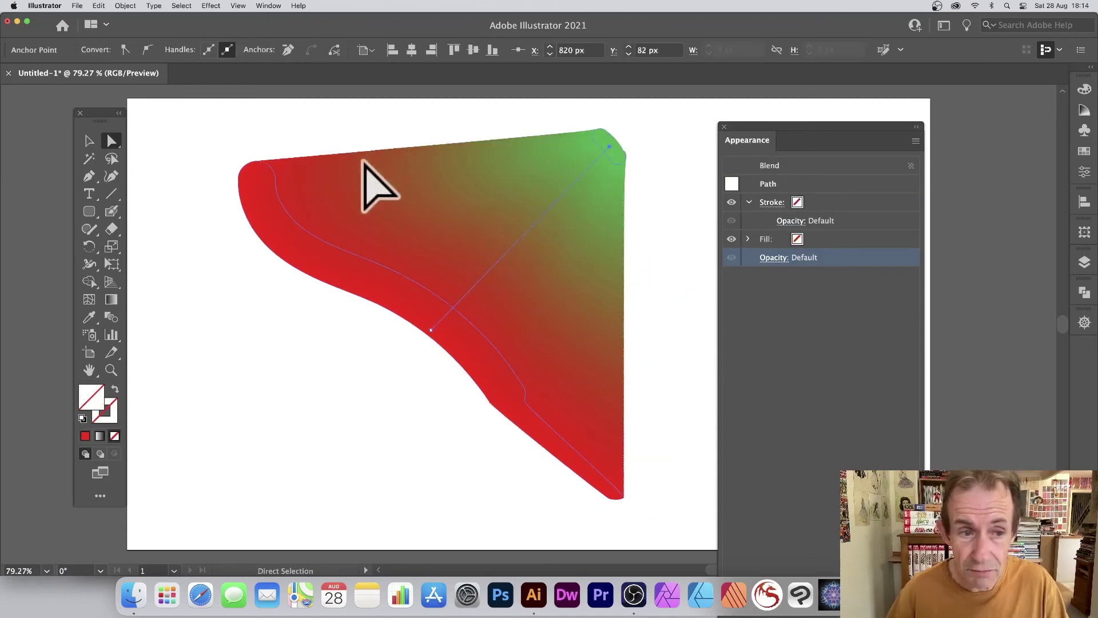
Set the blend's spacing to Specified Steps with 10 steps.
double_click(112, 310)
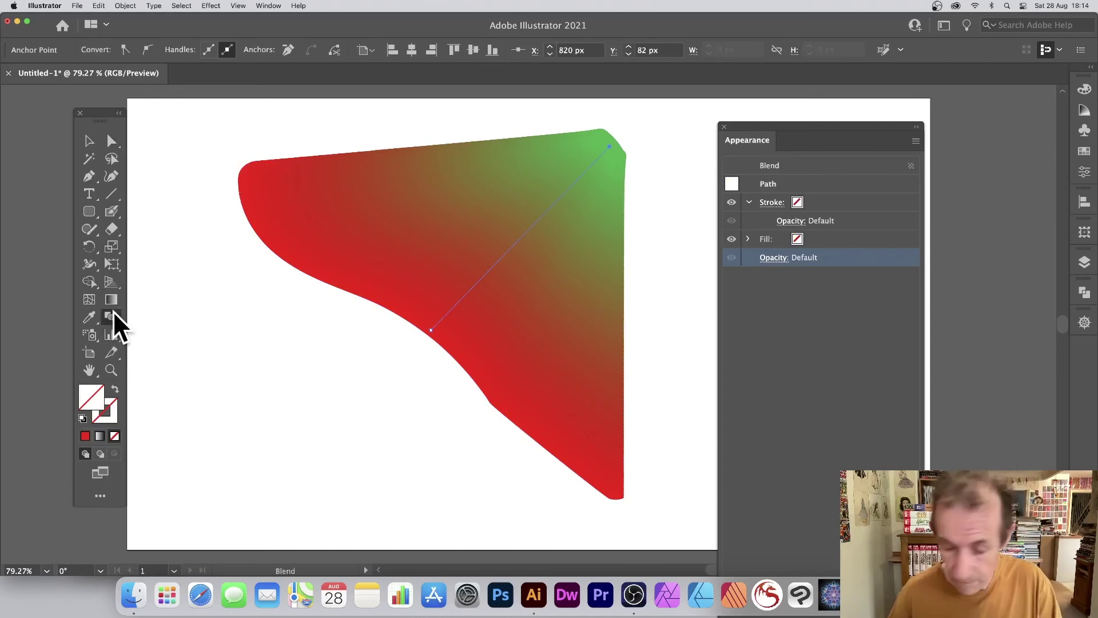
click(741, 216)
click(713, 244)
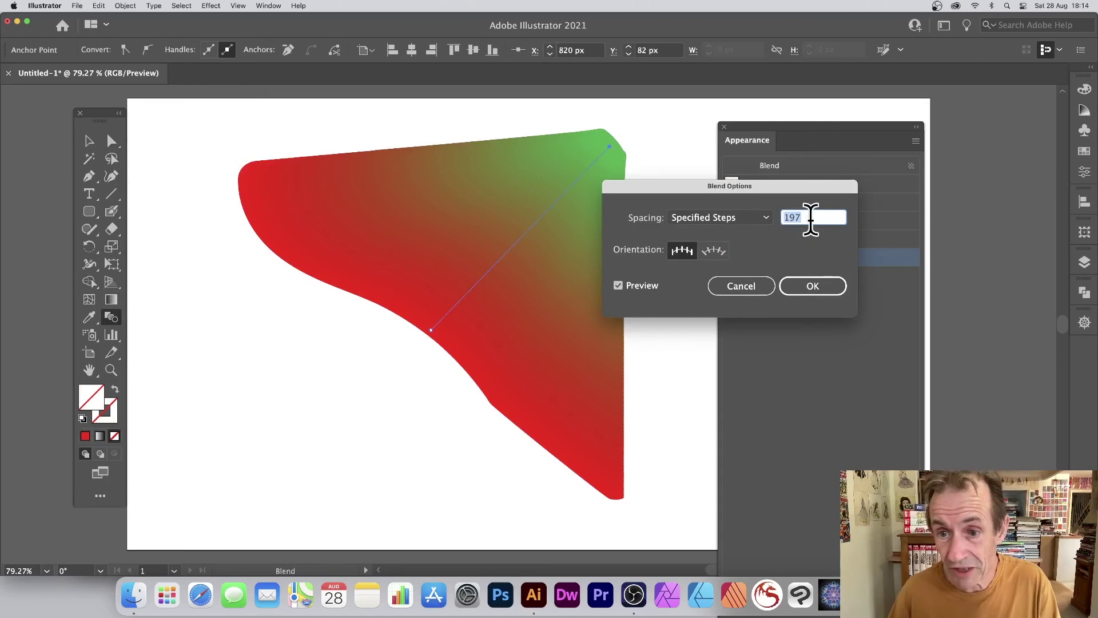
text(10)
key(Tab)
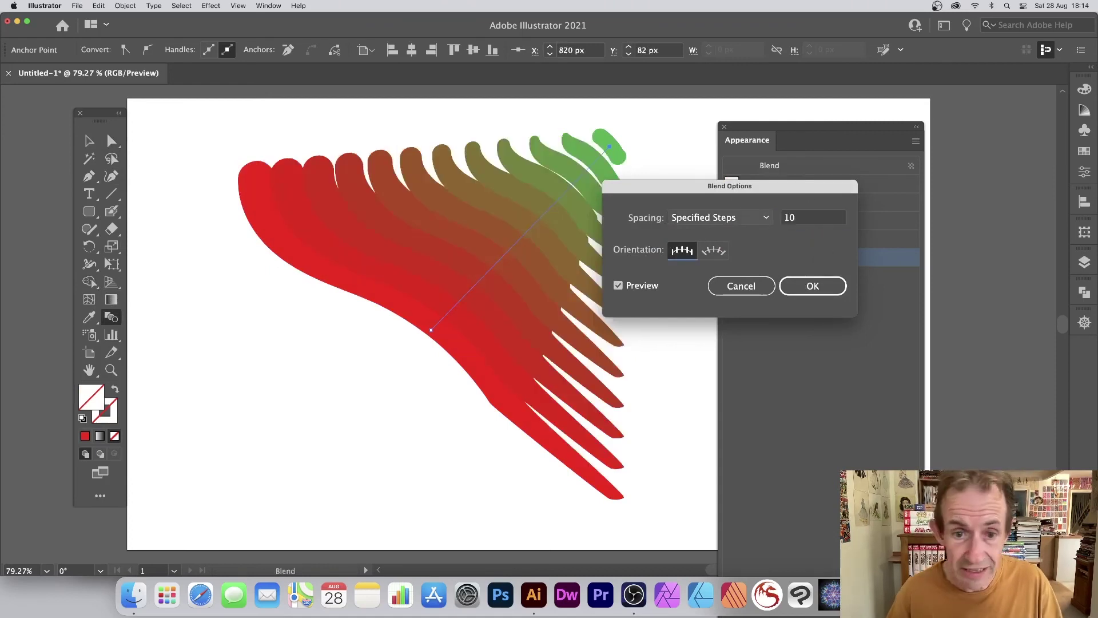
click(813, 286)
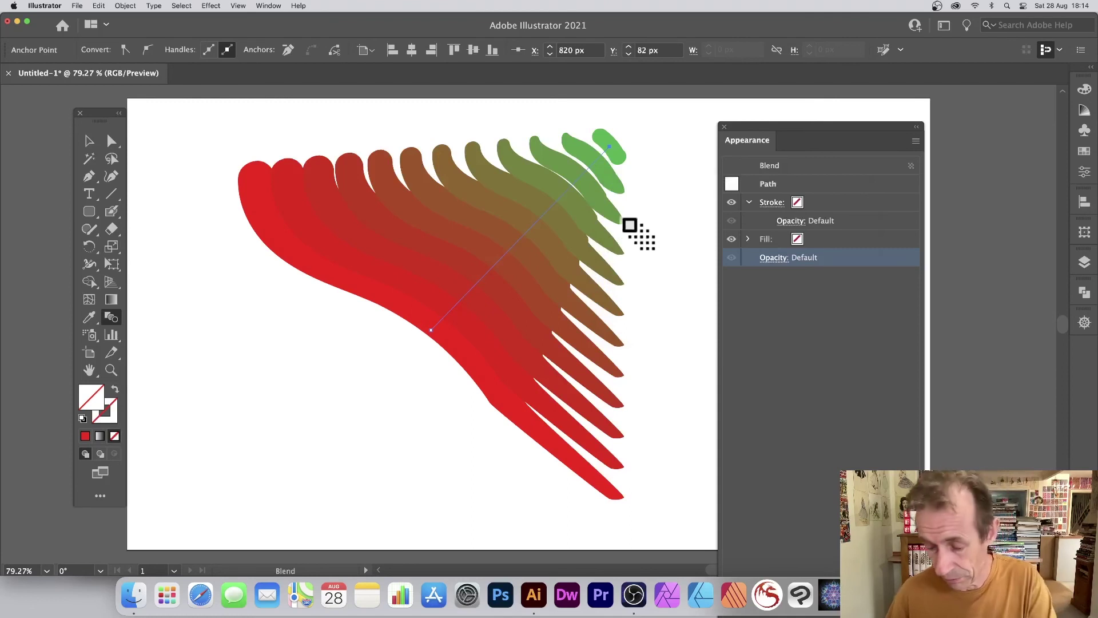
Delete the selected anchor point at the green end of the blend's spine and leave nothing selected.
key(super+z)
key(super+shift+a)
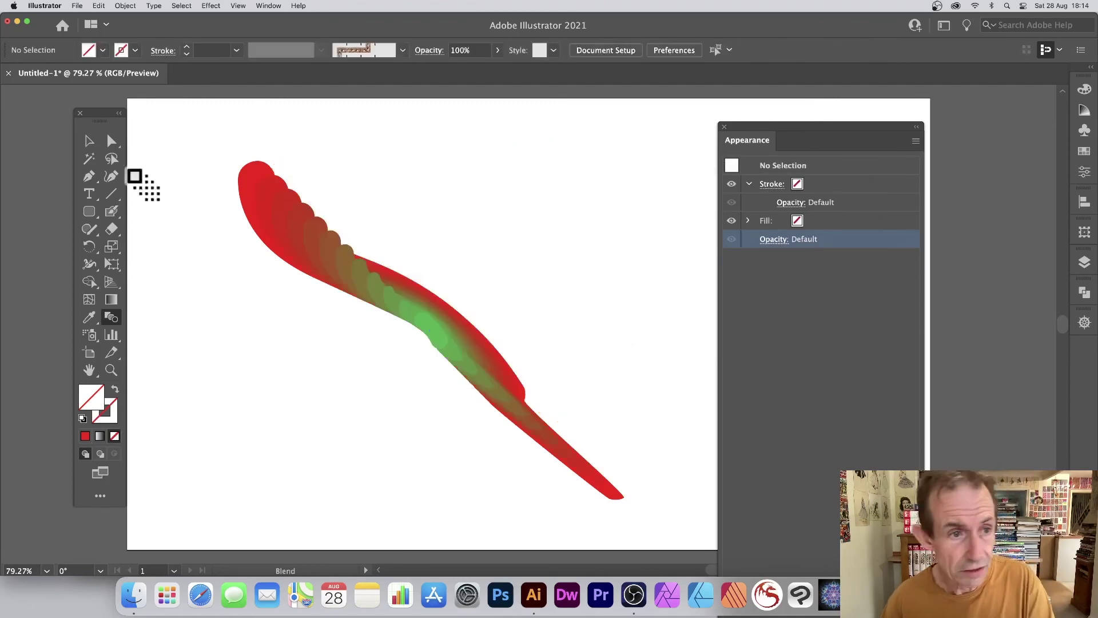
Delete the whole blend and paint a thick red zigzag stroke with the Blob Brush on the emptied artboard.
click(91, 134)
click(330, 273)
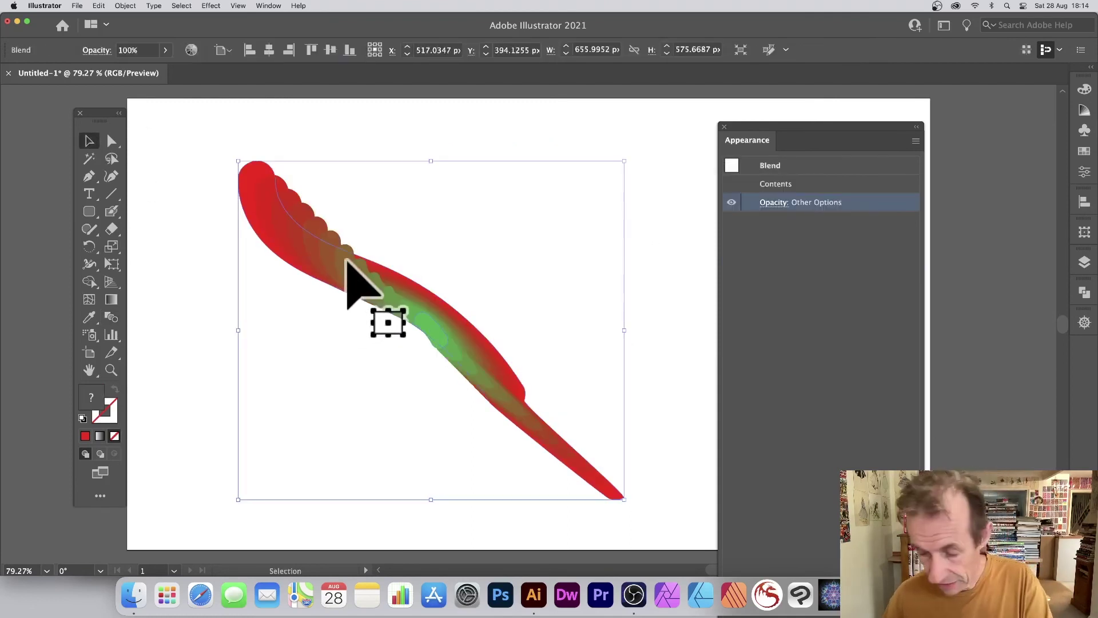
key(Delete)
mouse_move(112, 209)
mouse_down()
mouse_move(187, 214)
mouse_move(171, 225)
mouse_up()
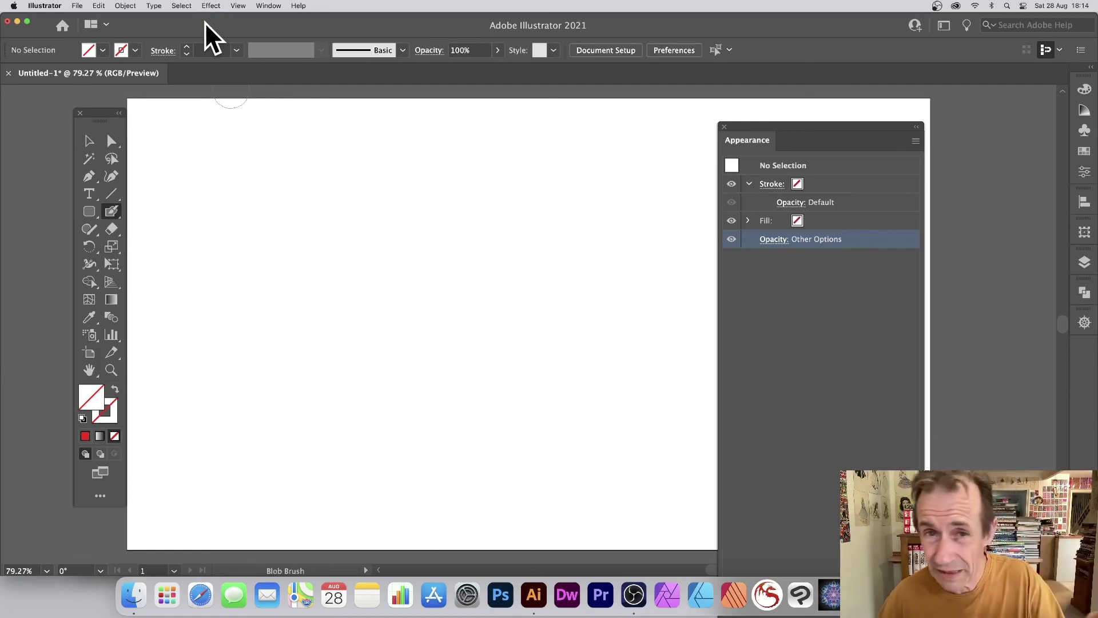
mouse_move(455, 343)
mouse_down()
mouse_move(475, 275)
mouse_move(440, 123)
mouse_up()
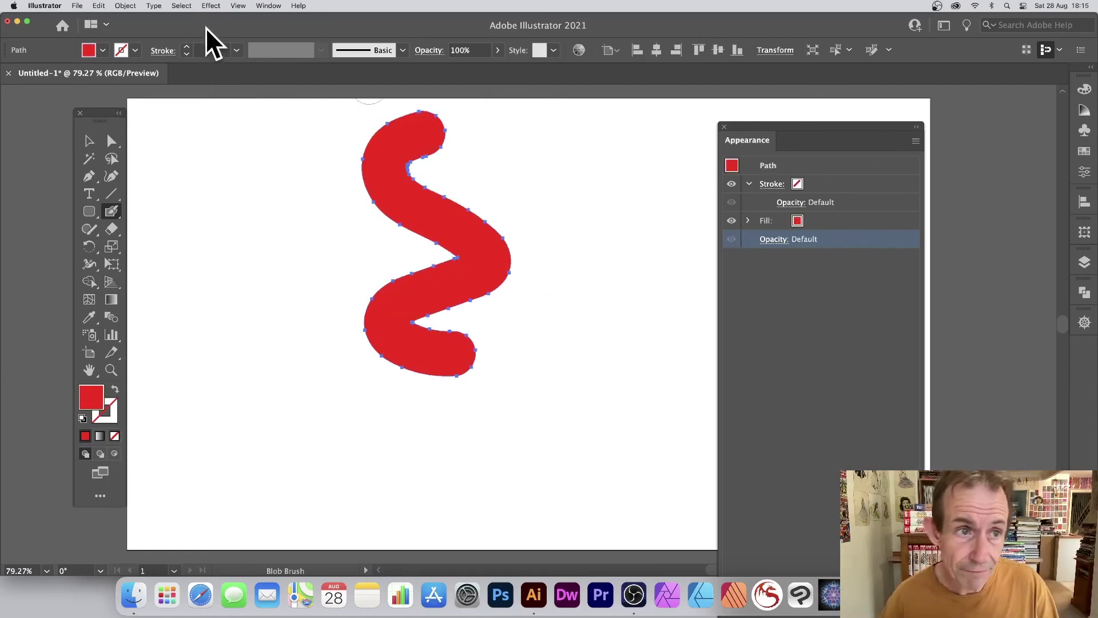
Try a radial repeat of the red zigzag, rotating the ring, widening its radius to about 389 px and reducing it to 6 instances.
click(125, 6)
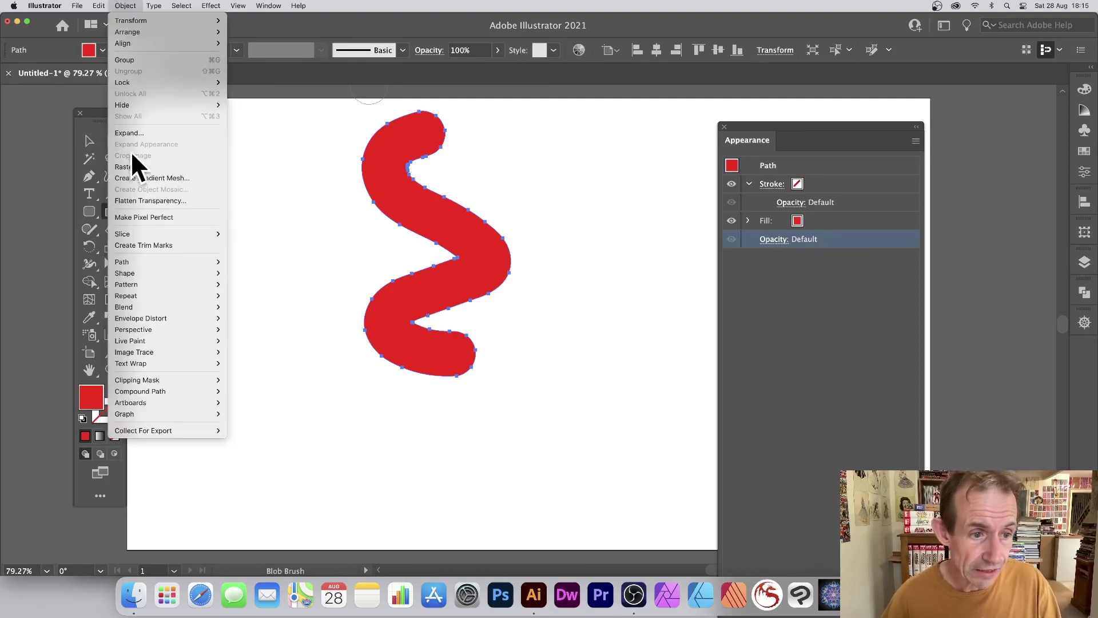
mouse_move(205, 296)
click(262, 294)
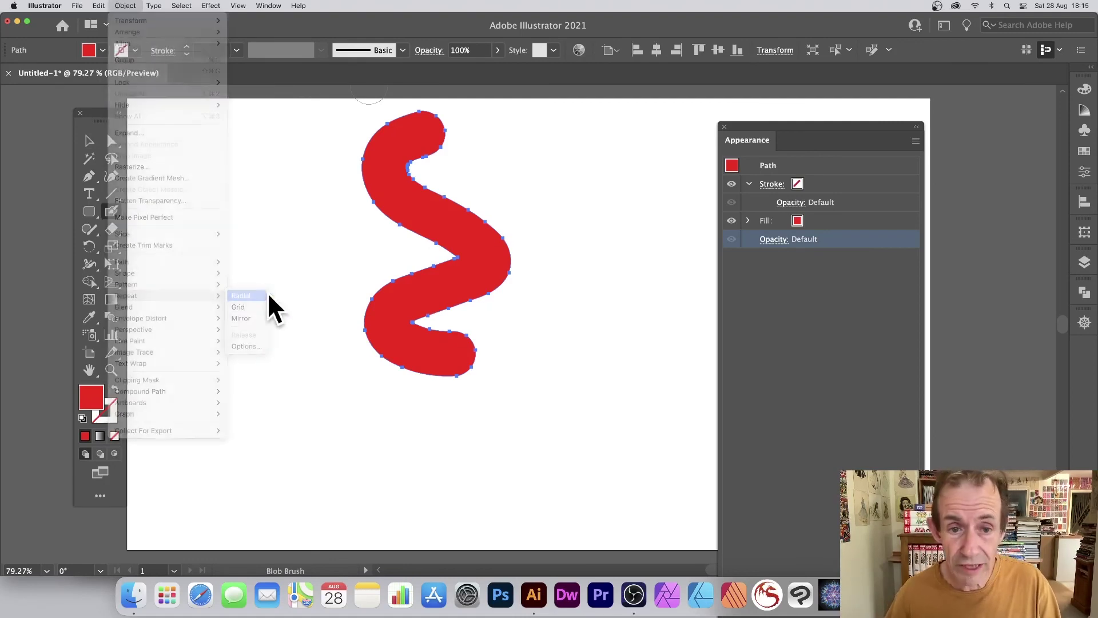
drag(433, 245, 337, 261)
drag(812, 126, 862, 152)
click(833, 151)
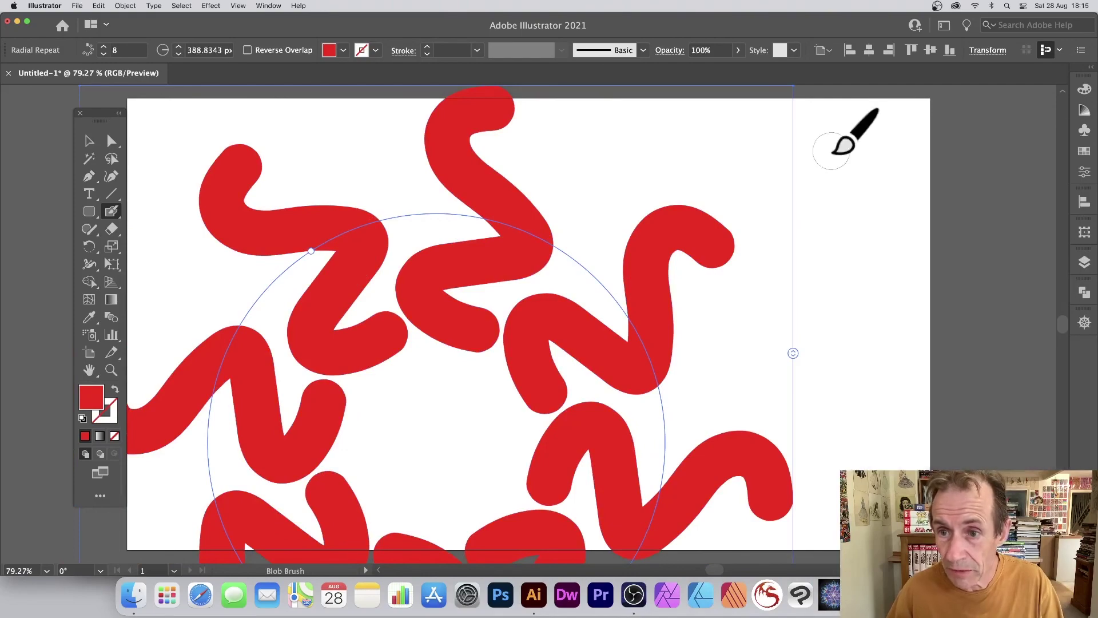
mouse_move(794, 353)
mouse_down()
mouse_move(788, 238)
mouse_move(789, 366)
mouse_up()
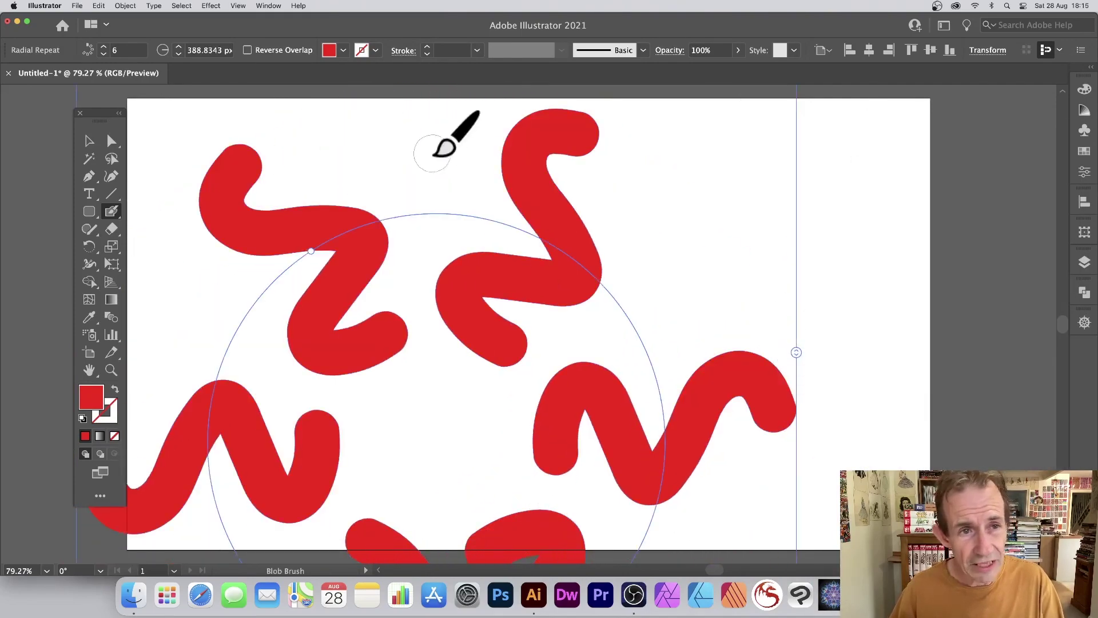
Undo the radial repeat and its adjustments, back to the single red zigzag shape.
key(super+z)
key(super+z)
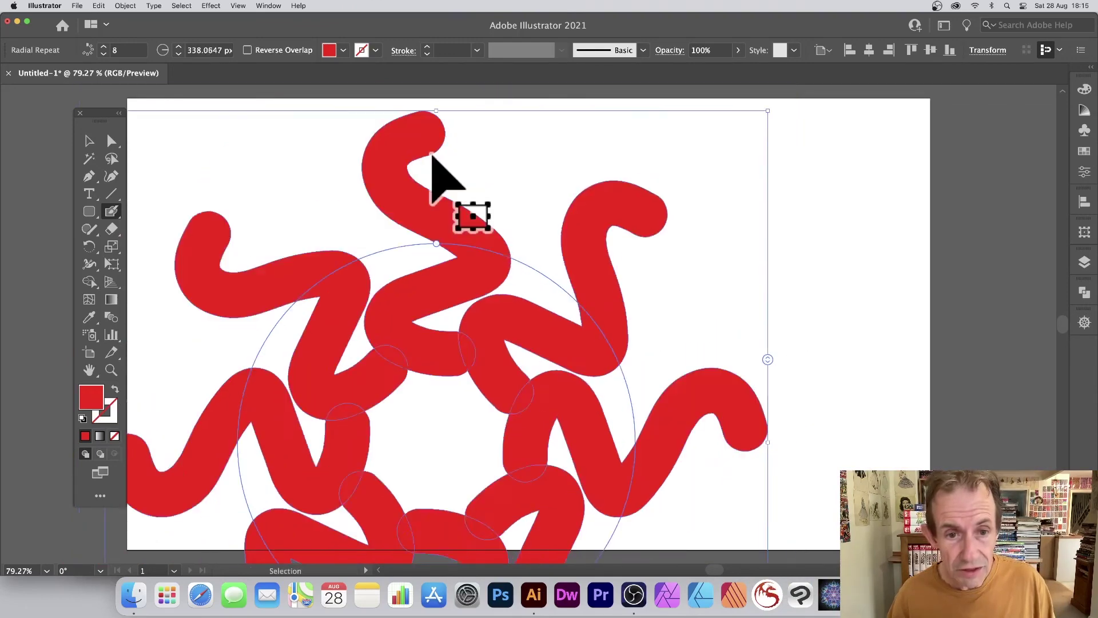
Apply a 3D Extrude & Bevel effect to the red zigzag with Off-Axis Front position, 50 pt depth, no bevel and Plastic Shading.
click(209, 6)
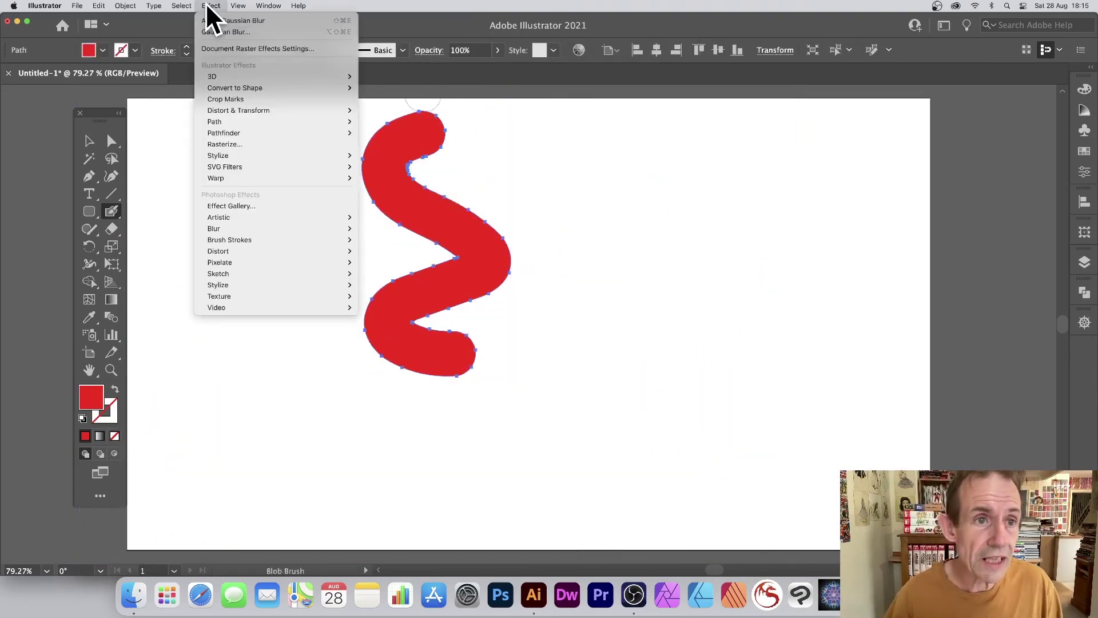
mouse_move(218, 76)
click(418, 74)
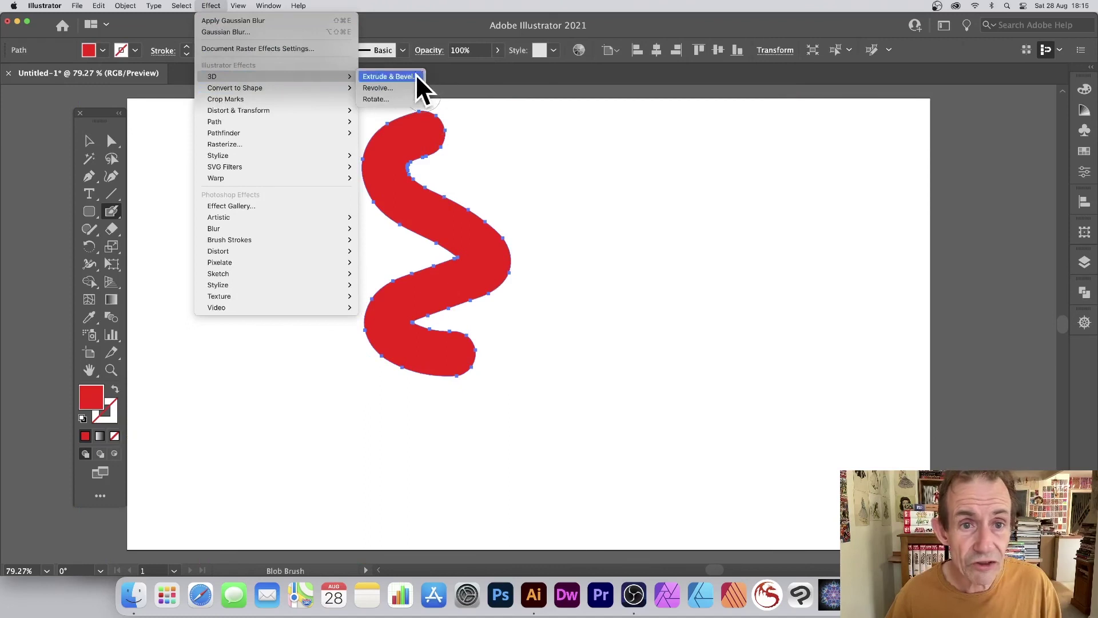
drag(472, 182, 793, 184)
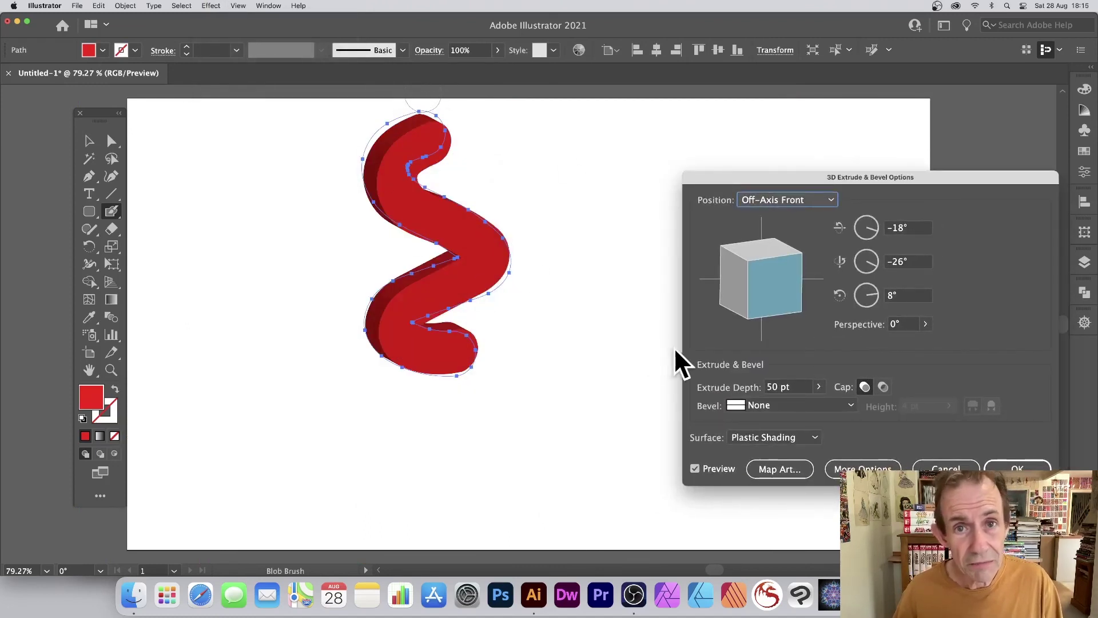
click(993, 464)
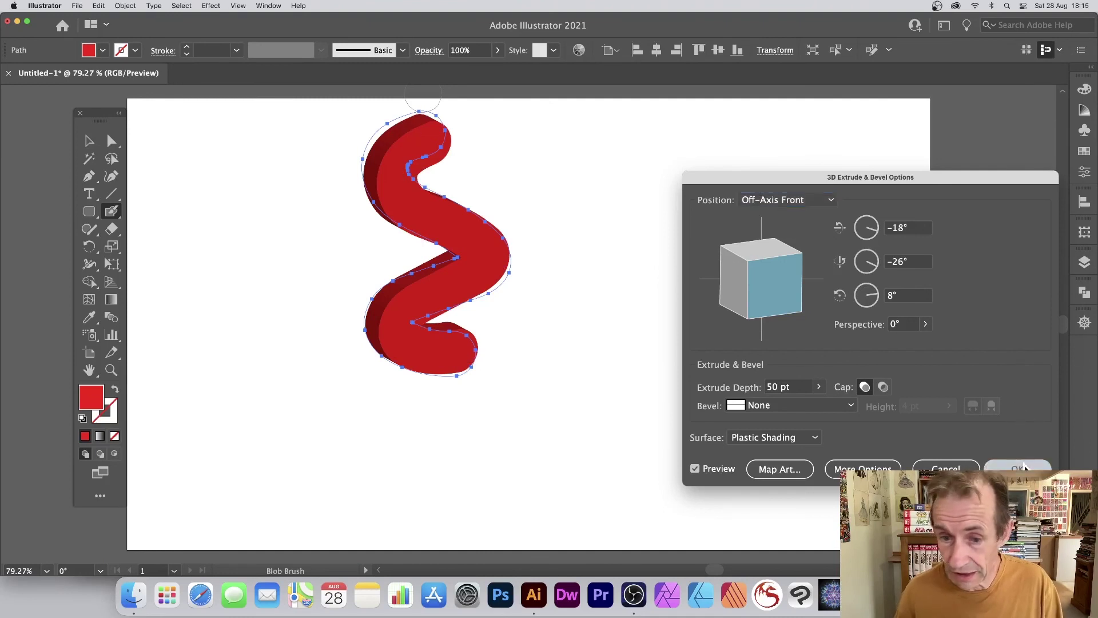
click(90, 142)
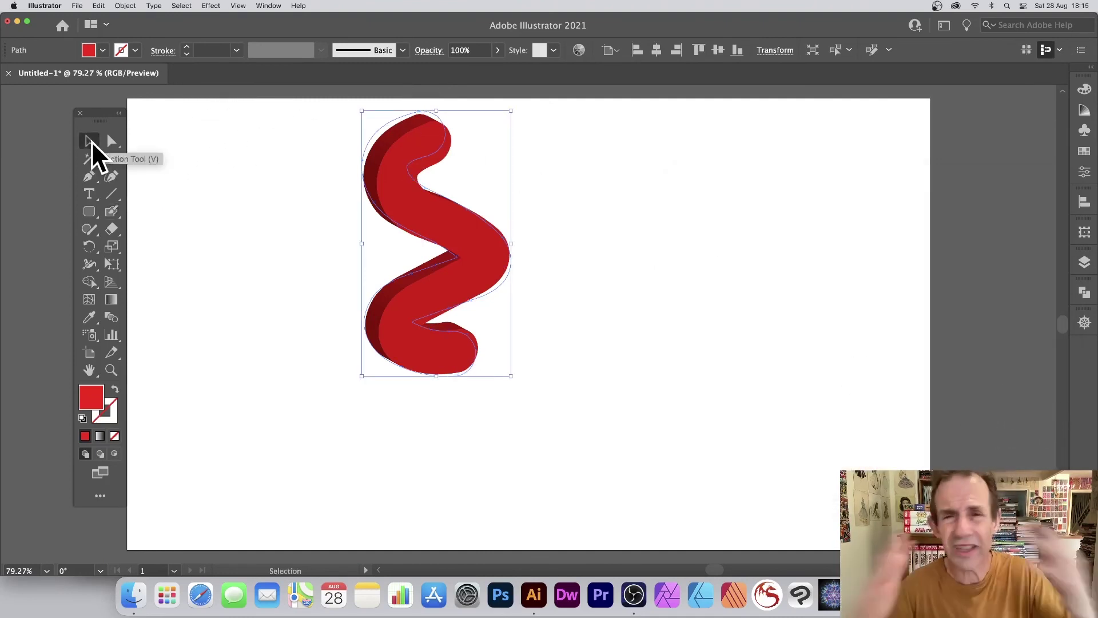